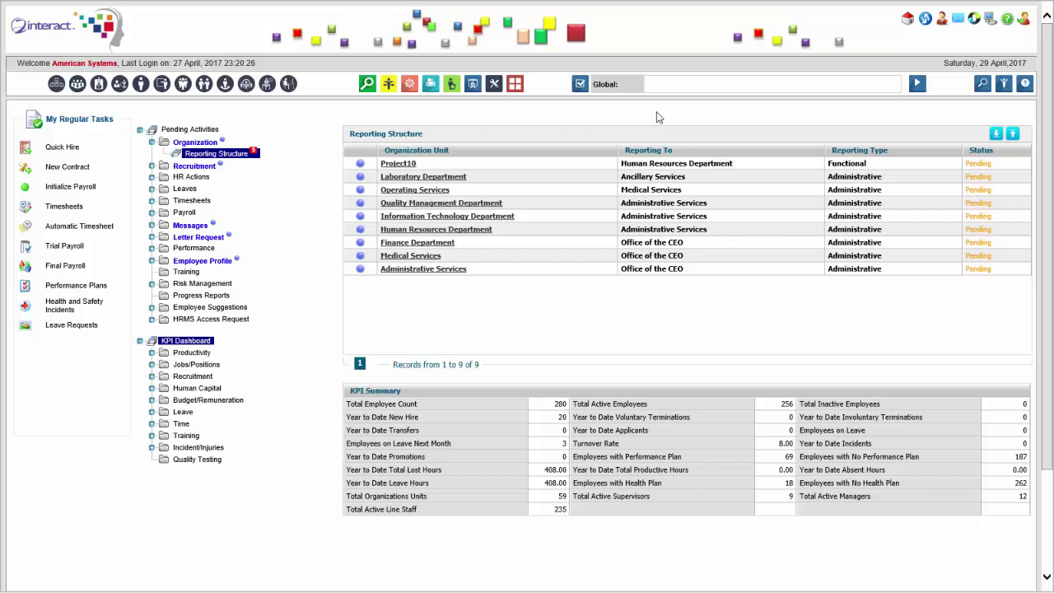
Try the global search with the terms 'earnings', 'allo', 'bonus' and 'commi'
{"action": "left_click", "coordinate": [695, 83]}
{"action": "type", "text": "earnings"}
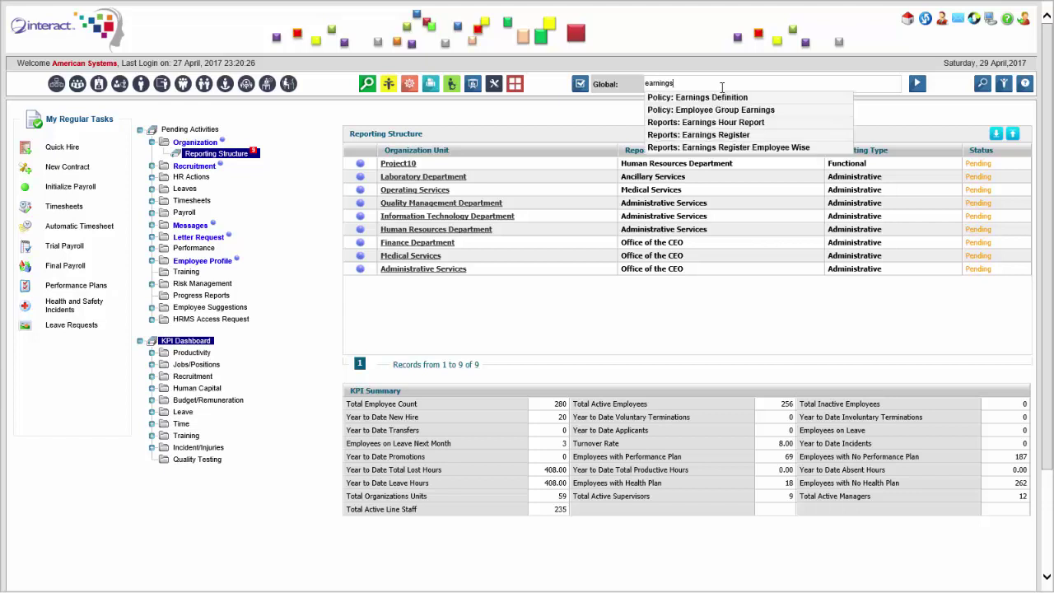
{"action": "key", "text": "BackSpace"}
{"action": "key", "text": "BackSpace"}
{"action": "key", "text": "BackSpace"}
{"action": "key", "text": "BackSpace"}
{"action": "key", "text": "BackSpace"}
{"action": "key", "text": "BackSpace"}
{"action": "key", "text": "BackSpace"}
{"action": "key", "text": "BackSpace"}
{"action": "type", "text": "allowances"}
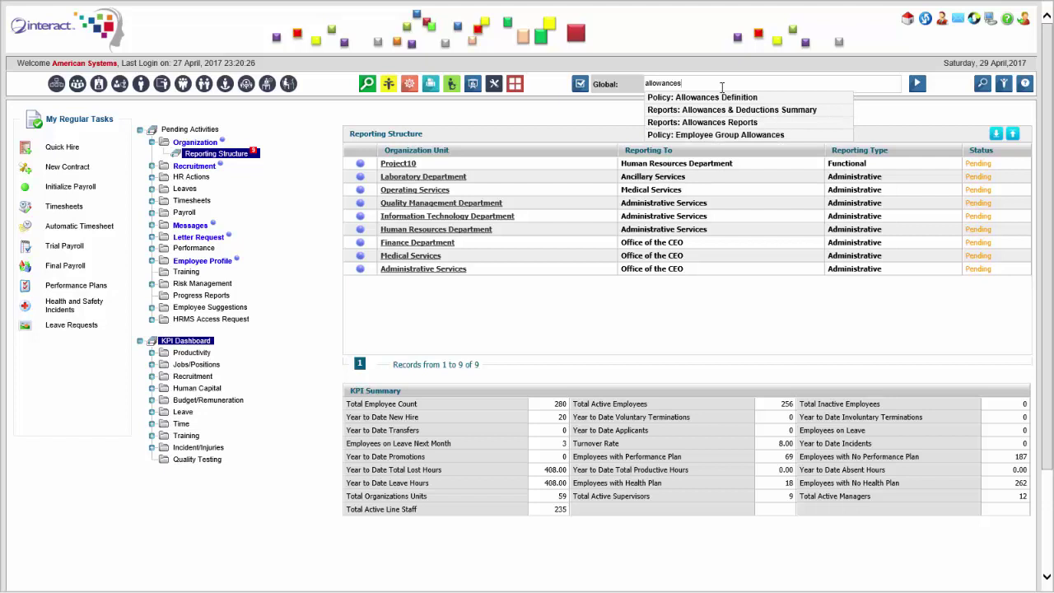
{"action": "key", "text": "BackSpace"}
{"action": "key", "text": "BackSpace"}
{"action": "key", "text": "BackSpace"}
{"action": "key", "text": "BackSpace"}
{"action": "key", "text": "BackSpace"}
{"action": "key", "text": "BackSpace"}
{"action": "key", "text": "BackSpace"}
{"action": "key", "text": "BackSpace"}
{"action": "key", "text": "BackSpace"}
{"action": "type", "text": "bonuse"}
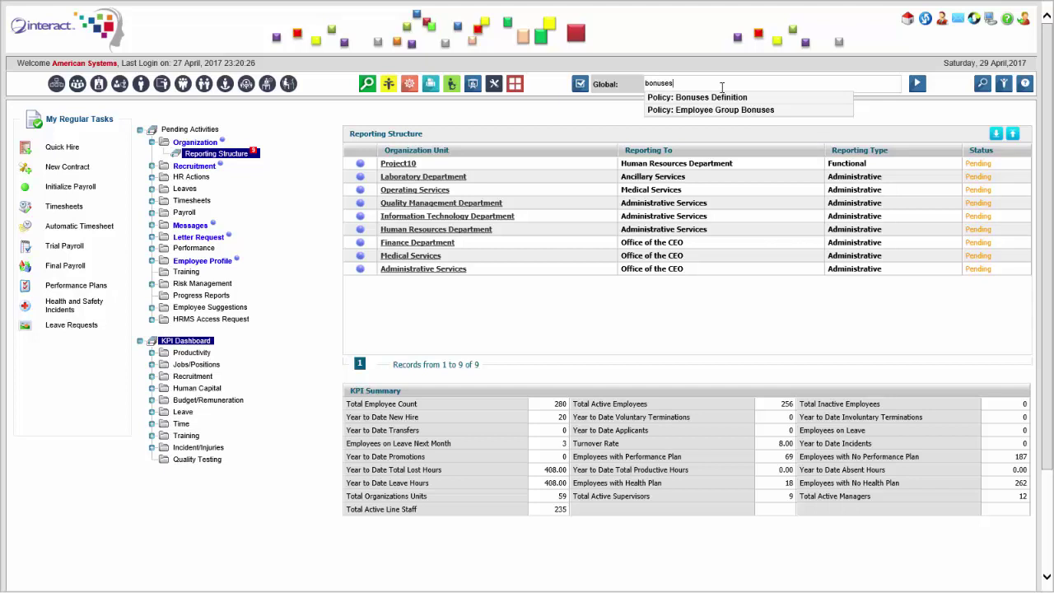
{"action": "type", "text": "s"}
{"action": "key", "text": "BackSpace"}
{"action": "key", "text": "BackSpace"}
{"action": "key", "text": "BackSpace"}
{"action": "key", "text": "BackSpace"}
{"action": "key", "text": "BackSpace"}
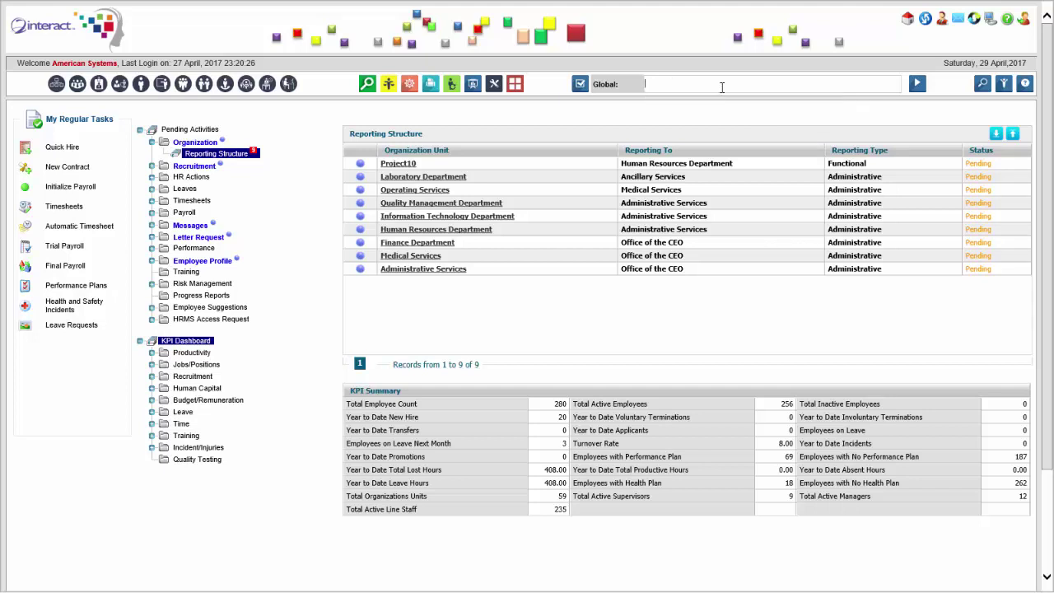
{"action": "type", "text": "commi"}
{"action": "key", "text": "BackSpace"}
{"action": "key", "text": "BackSpace"}
{"action": "key", "text": "BackSpace"}
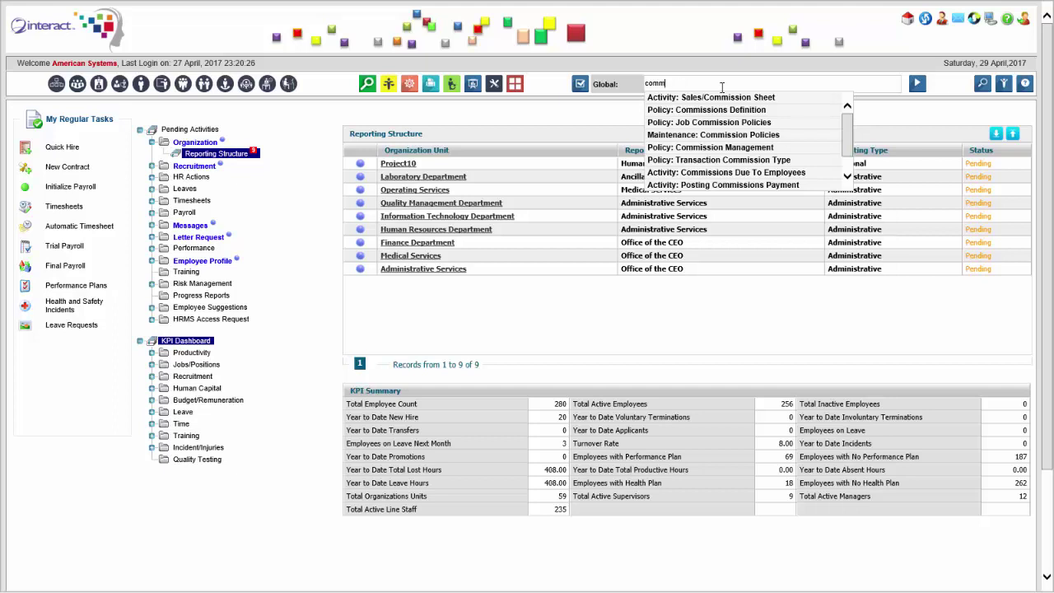
{"action": "key", "text": "BackSpace"}
{"action": "key", "text": "BackSpace"}
{"action": "key", "text": "BackSpace"}
{"action": "key", "text": "BackSpace"}
Try the global search with 'deductions', 'benefit', 'expenses' and 'taxes', then clear it
{"action": "type", "text": "dedu"}
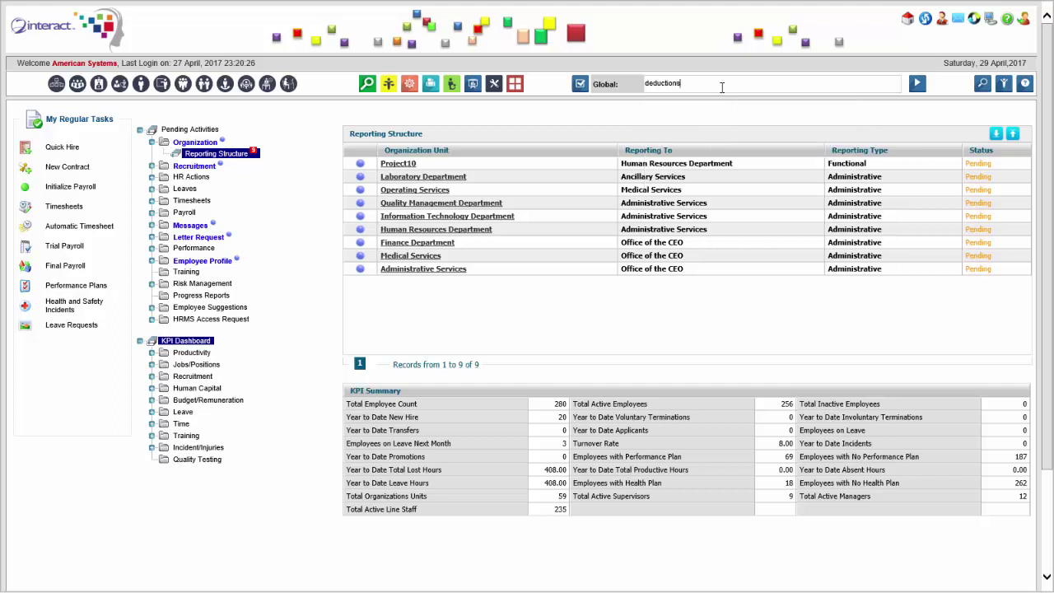
{"action": "type", "text": "ctions"}
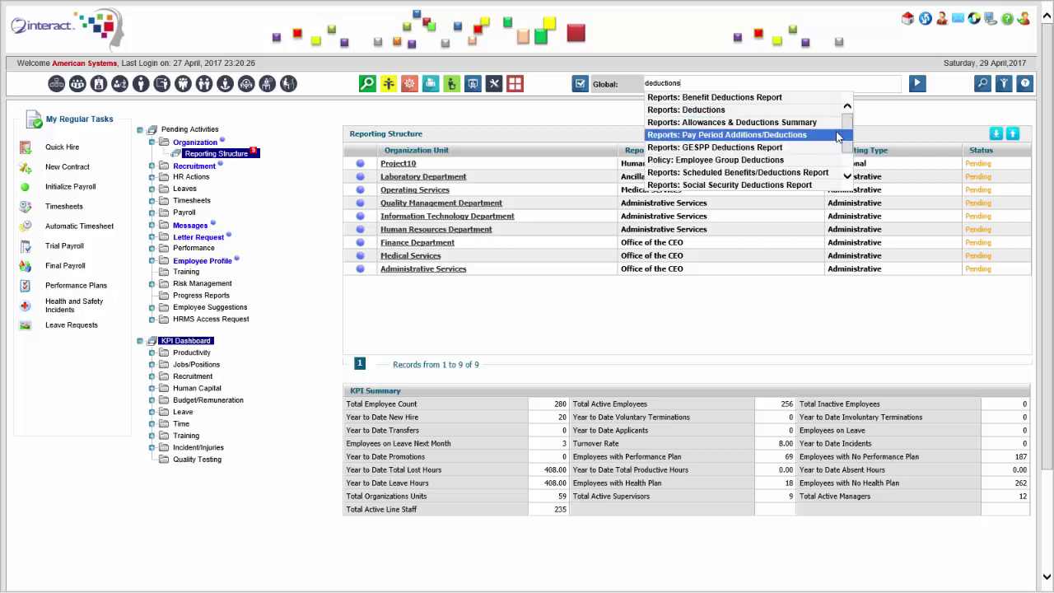
{"action": "left_click_drag", "start_coordinate": [848, 129], "coordinate": [843, 107]}
{"action": "key", "text": "ctrl+a"}
{"action": "key", "text": "BackSpace"}
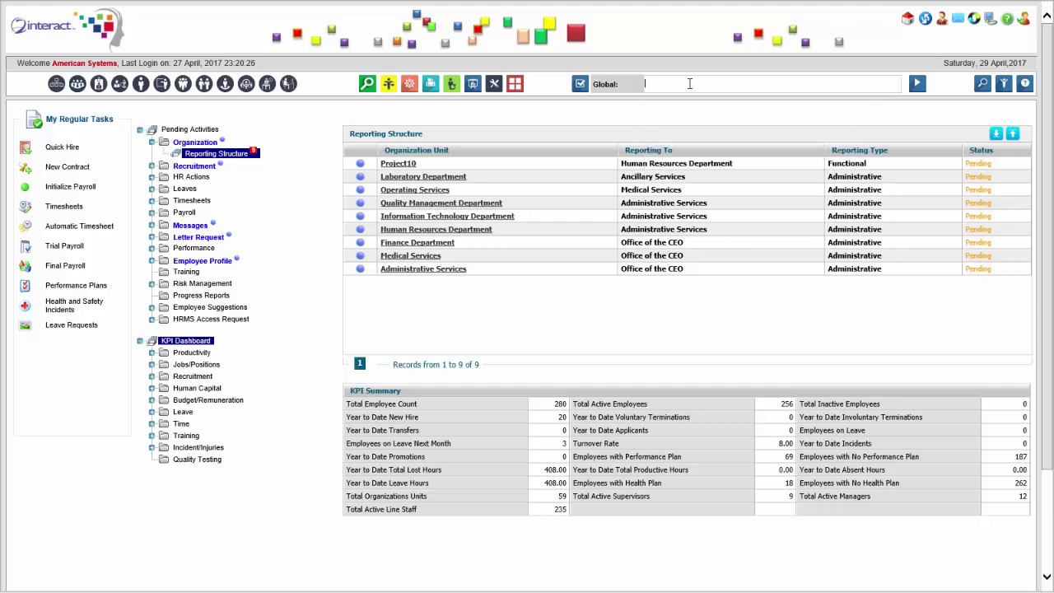
{"action": "type", "text": "benefits"}
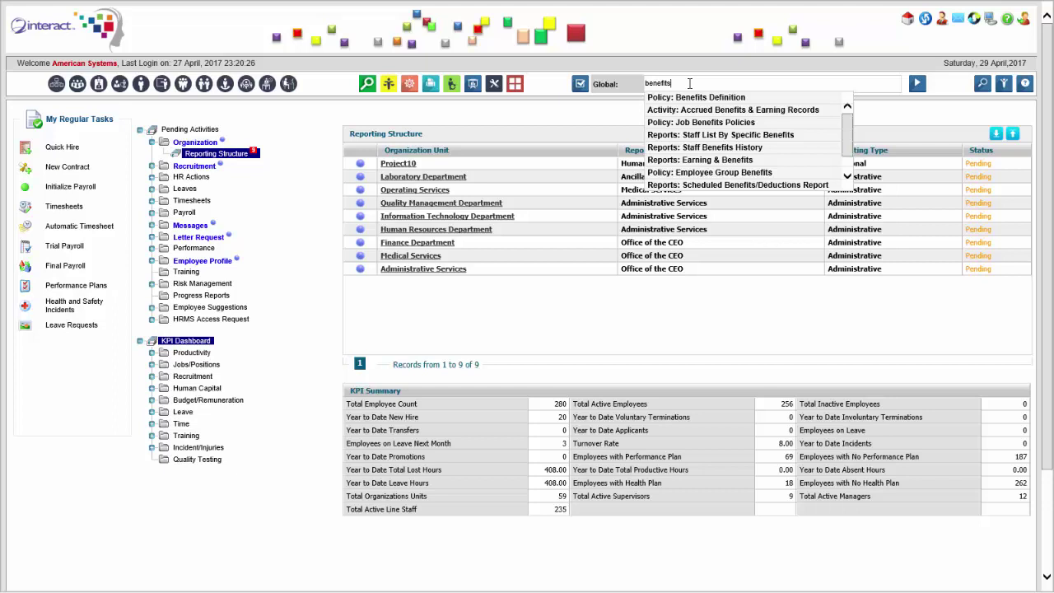
{"action": "key", "text": "BackSpace"}
{"action": "key", "text": "BackSpace"}
{"action": "key", "text": "BackSpace"}
{"action": "key", "text": "BackSpace"}
{"action": "key", "text": "BackSpace"}
{"action": "key", "text": "BackSpace"}
{"action": "key", "text": "BackSpace"}
{"action": "key", "text": "BackSpace"}
{"action": "type", "text": "ex"}
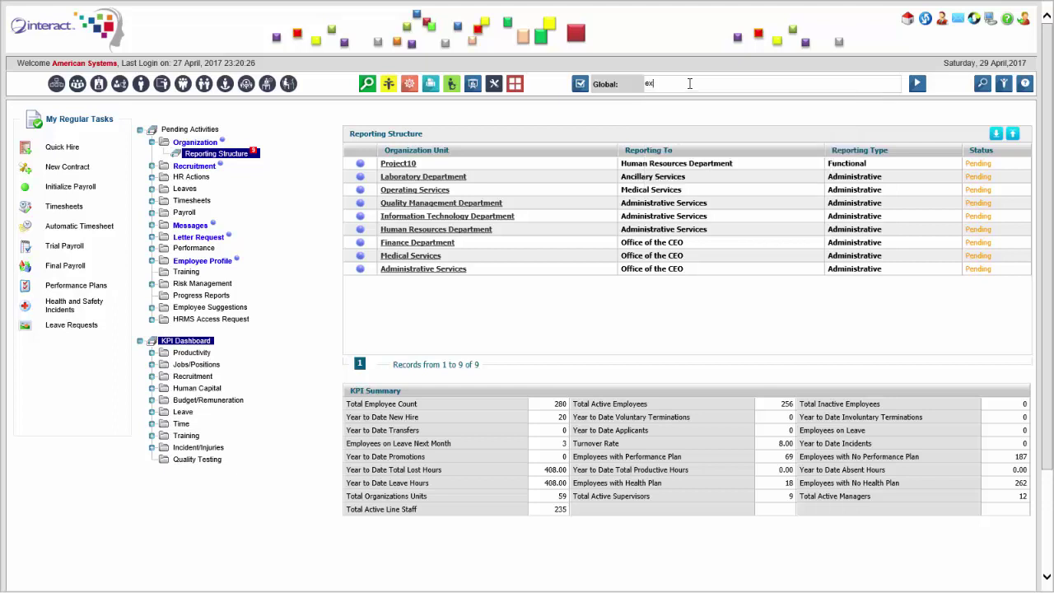
{"action": "type", "text": "penses"}
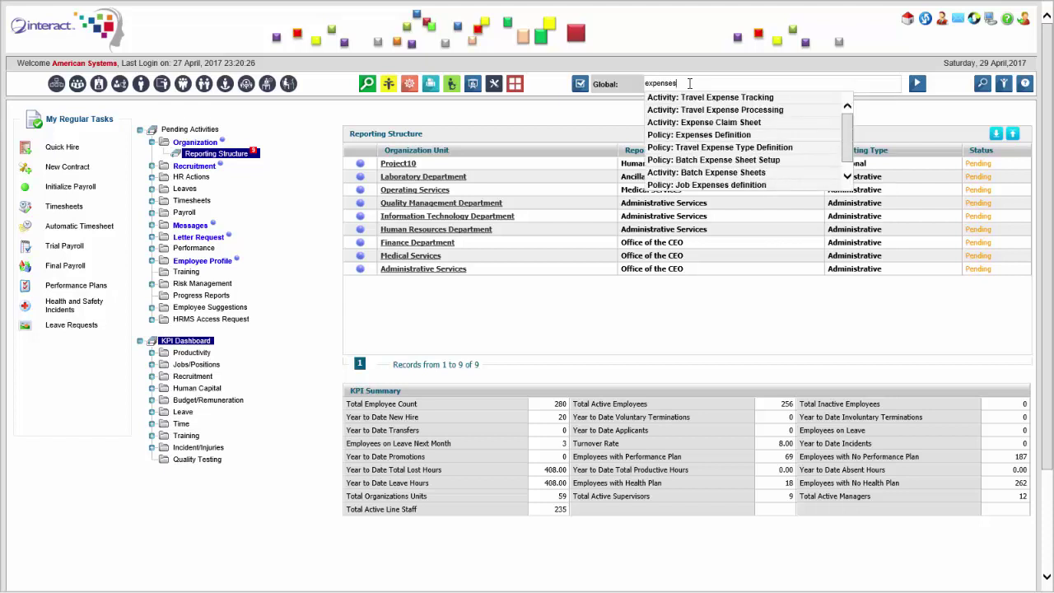
{"action": "key", "text": "BackSpace"}
{"action": "key", "text": "BackSpace"}
{"action": "key", "text": "BackSpace"}
{"action": "key", "text": "BackSpace"}
{"action": "key", "text": "BackSpace"}
{"action": "key", "text": "BackSpace"}
{"action": "key", "text": "BackSpace"}
{"action": "key", "text": "BackSpace"}
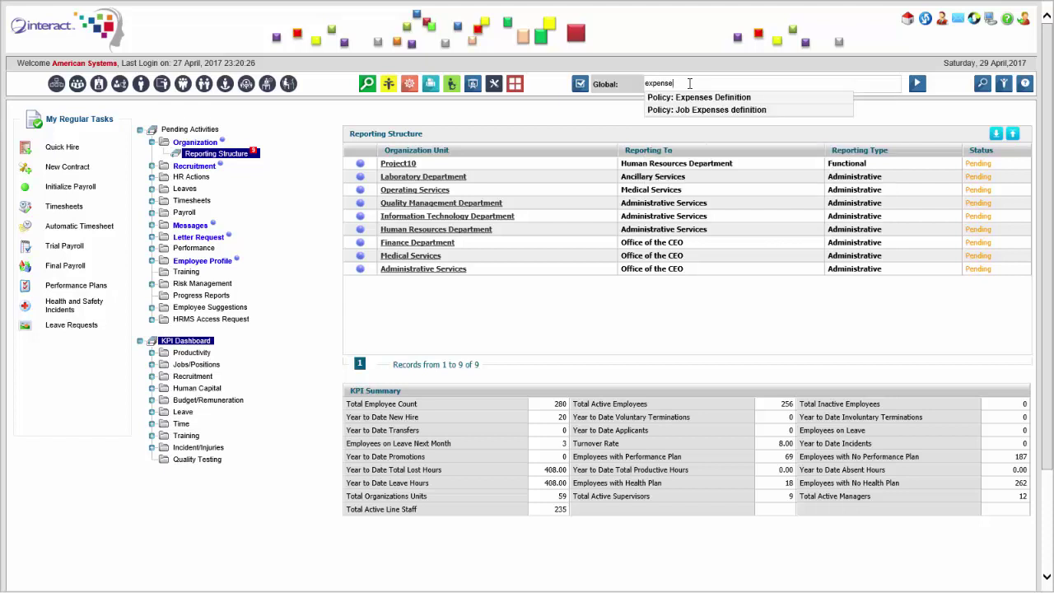
{"action": "type", "text": "taxes"}
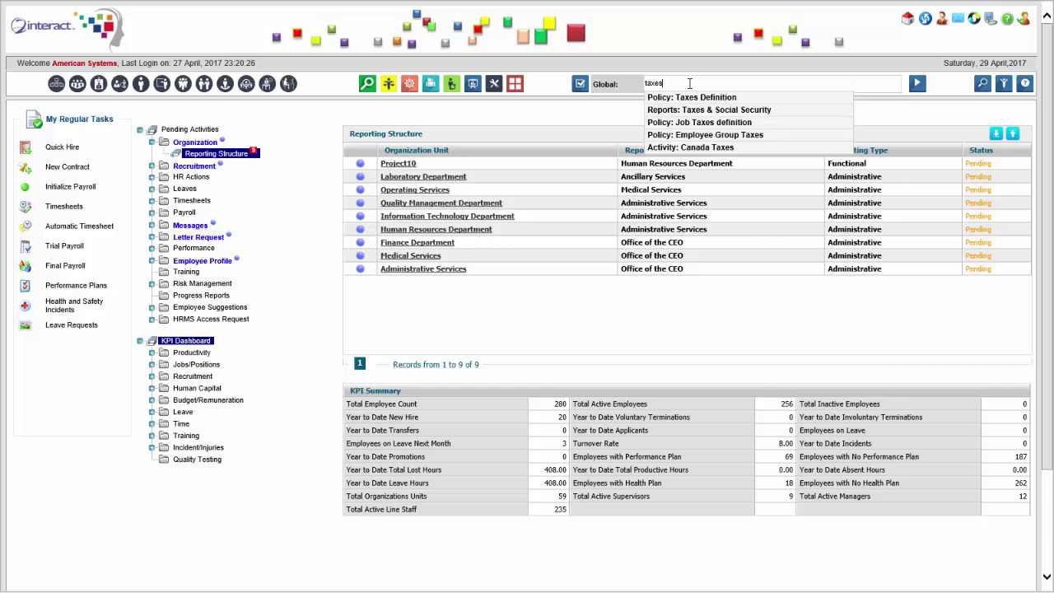
{"action": "key", "text": "BackSpace"}
{"action": "key", "text": "BackSpace"}
{"action": "key", "text": "BackSpace"}
{"action": "key", "text": "BackSpace"}
{"action": "key", "text": "BackSpace"}
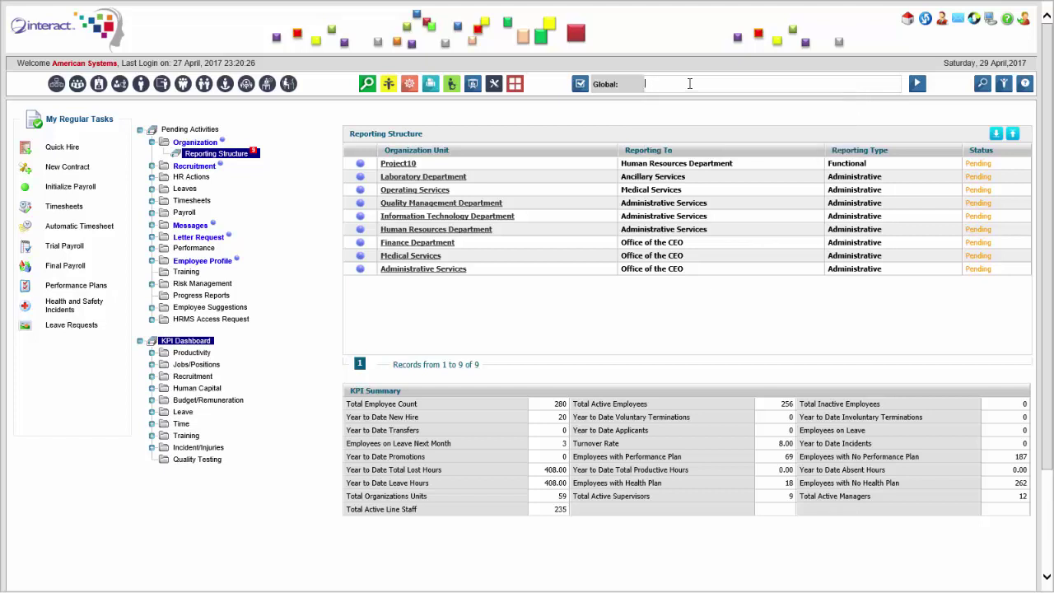
Search 'earnin' and go to Policy: Earnings Definition to open Basic Salary
{"action": "type", "text": "earnings"}
{"action": "key", "text": "Return"}
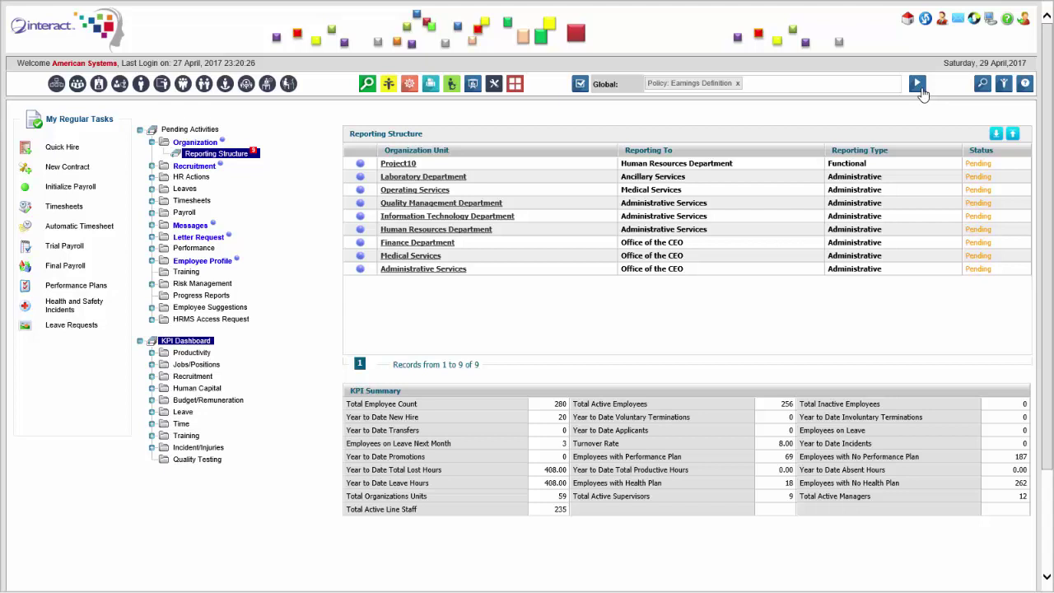
{"action": "left_click", "coordinate": [921, 89]}
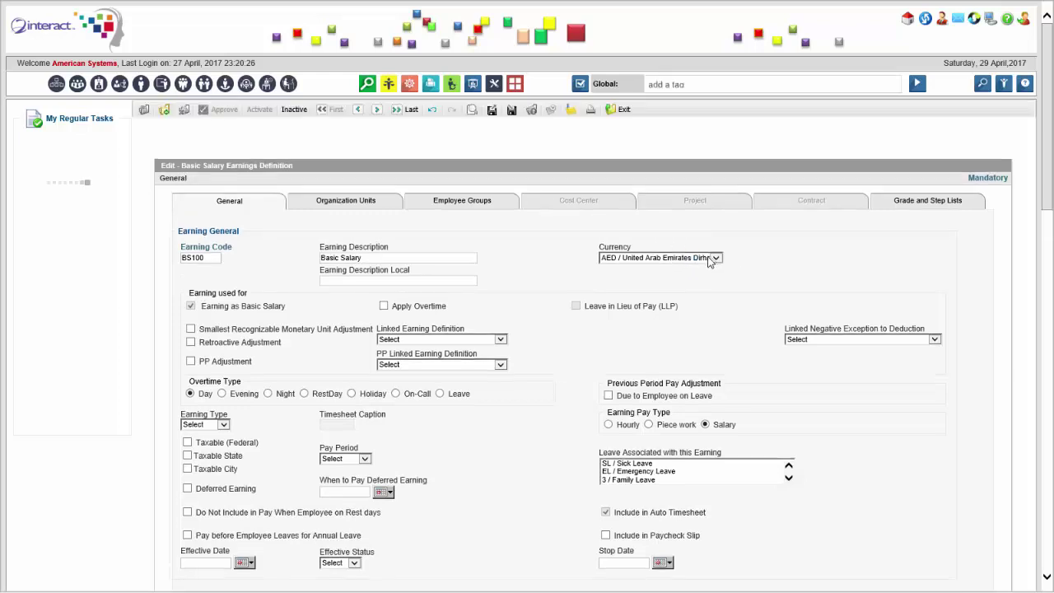
Change the Basic Salary (BS100) currency from AED to USD / United States Dollars
{"action": "left_click", "coordinate": [709, 258]}
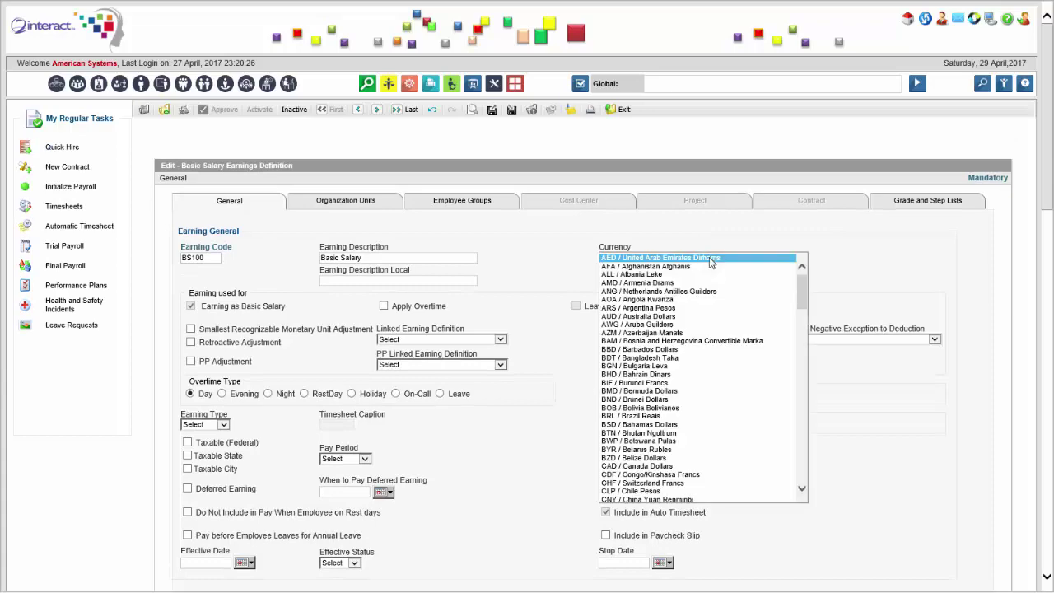
{"action": "type", "text": "us"}
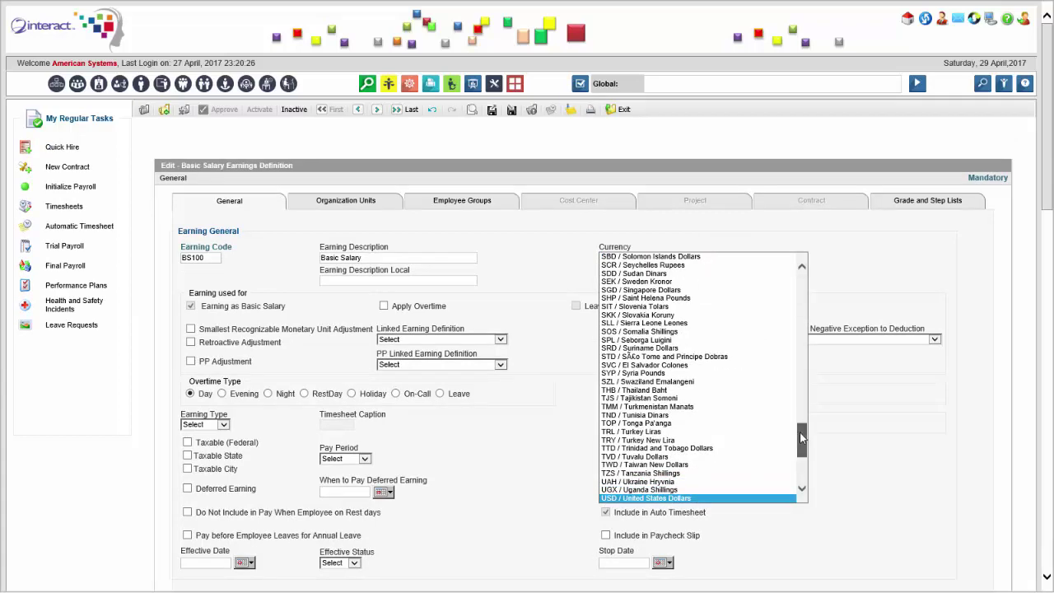
{"action": "left_click_drag", "start_coordinate": [799, 432], "coordinate": [801, 391]}
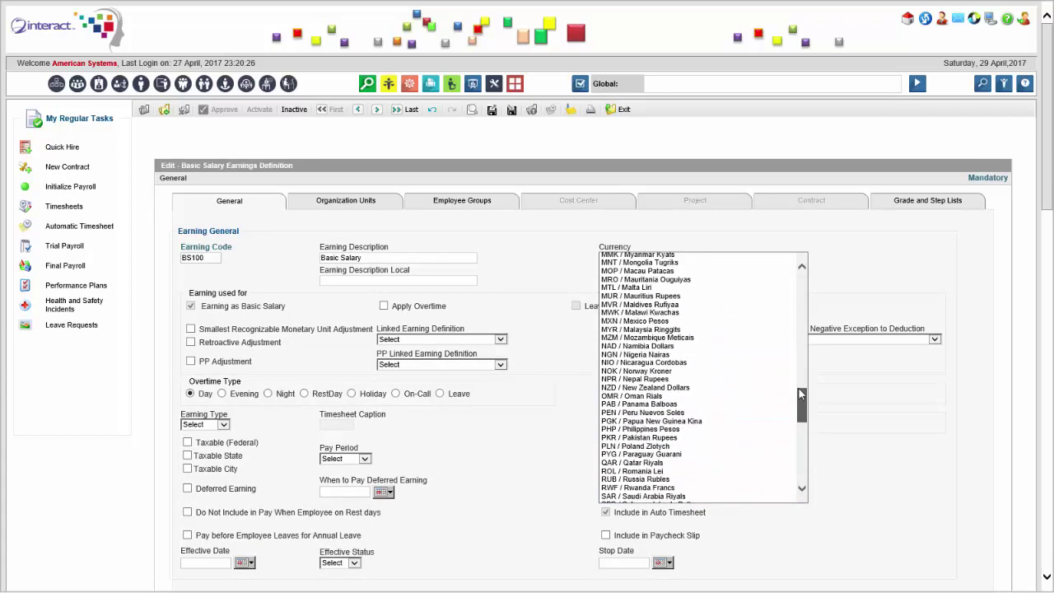
{"action": "left_click", "coordinate": [646, 283]}
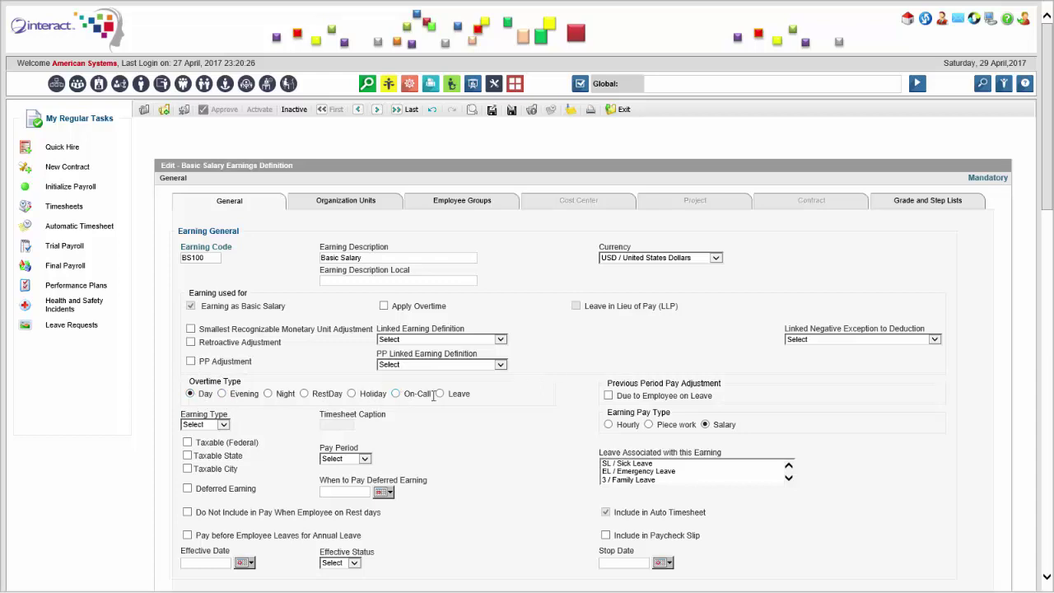
{"action": "scroll", "coordinate": [288, 247], "scroll_direction": "down", "scroll_amount": 3}
{"action": "left_click", "coordinate": [187, 169]}
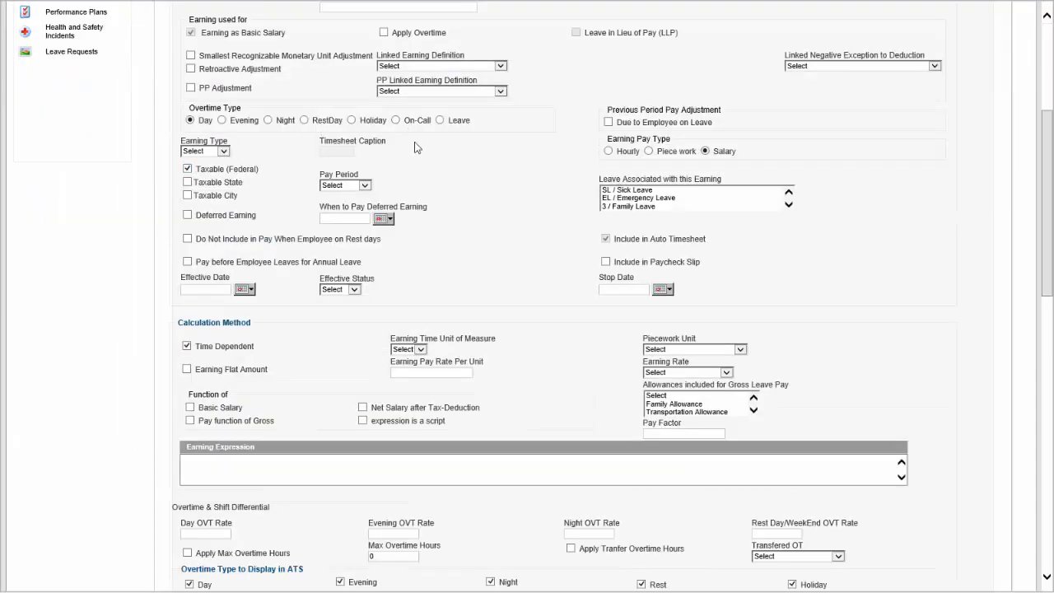
{"action": "left_click", "coordinate": [186, 183]}
{"action": "left_click", "coordinate": [188, 196]}
{"action": "left_click_drag", "start_coordinate": [199, 214], "coordinate": [247, 216]}
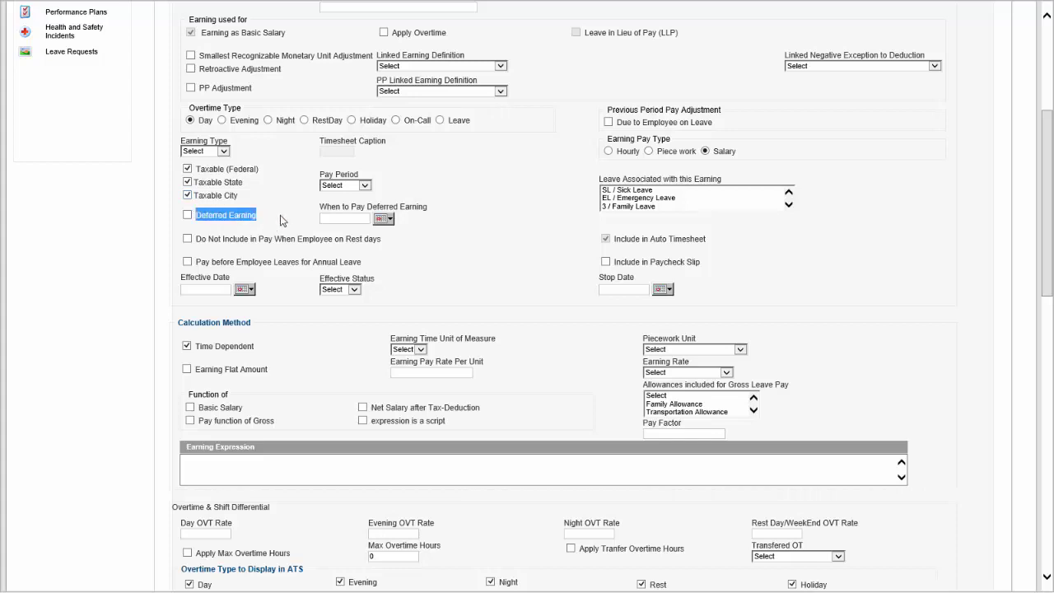
{"action": "left_click", "coordinate": [278, 218]}
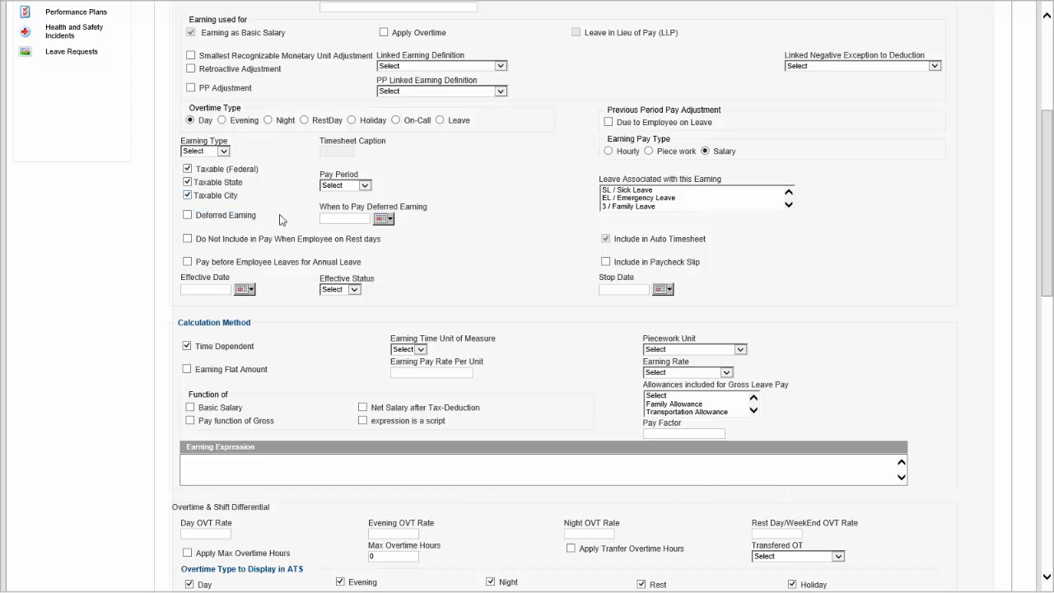
{"action": "left_click", "coordinate": [340, 220]}
{"action": "left_click_drag", "start_coordinate": [196, 238], "coordinate": [379, 240]}
{"action": "left_click", "coordinate": [321, 242]}
{"action": "left_click_drag", "start_coordinate": [206, 262], "coordinate": [362, 261]}
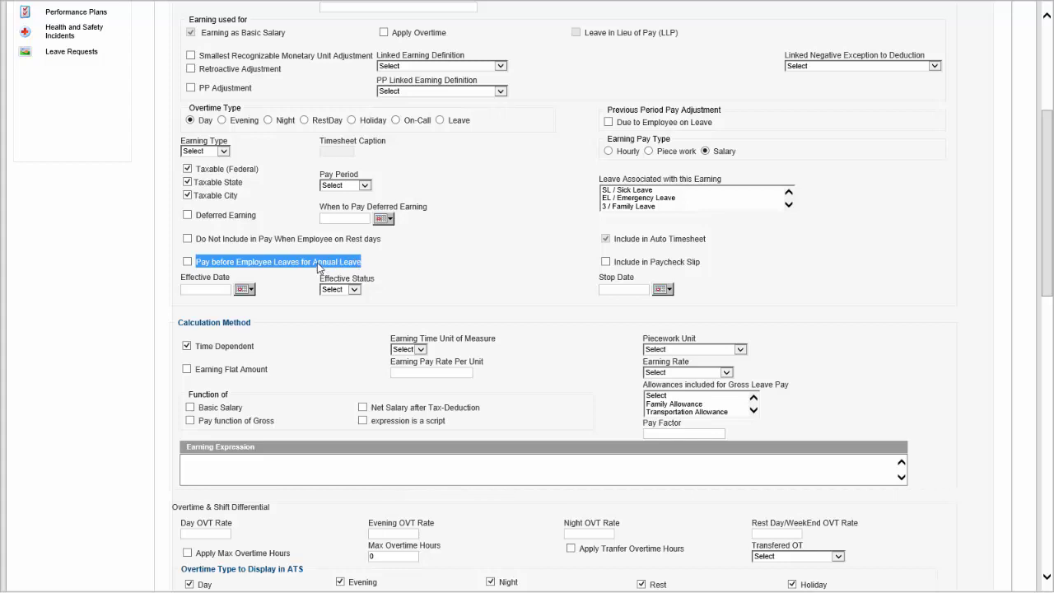
{"action": "left_click", "coordinate": [317, 262]}
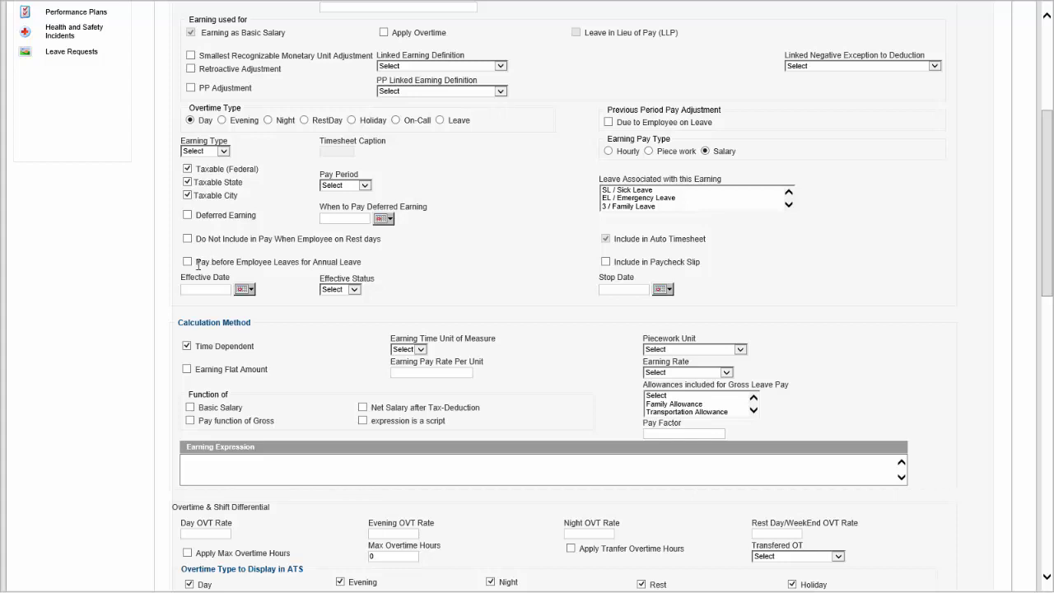
{"action": "left_click_drag", "start_coordinate": [196, 263], "coordinate": [374, 265]}
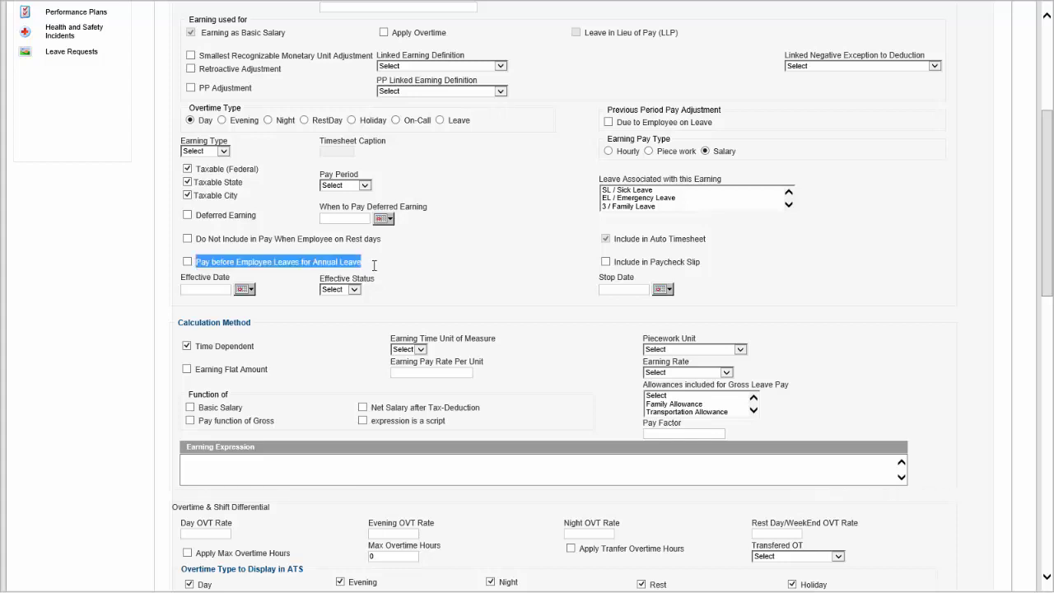
{"action": "left_click", "coordinate": [283, 260]}
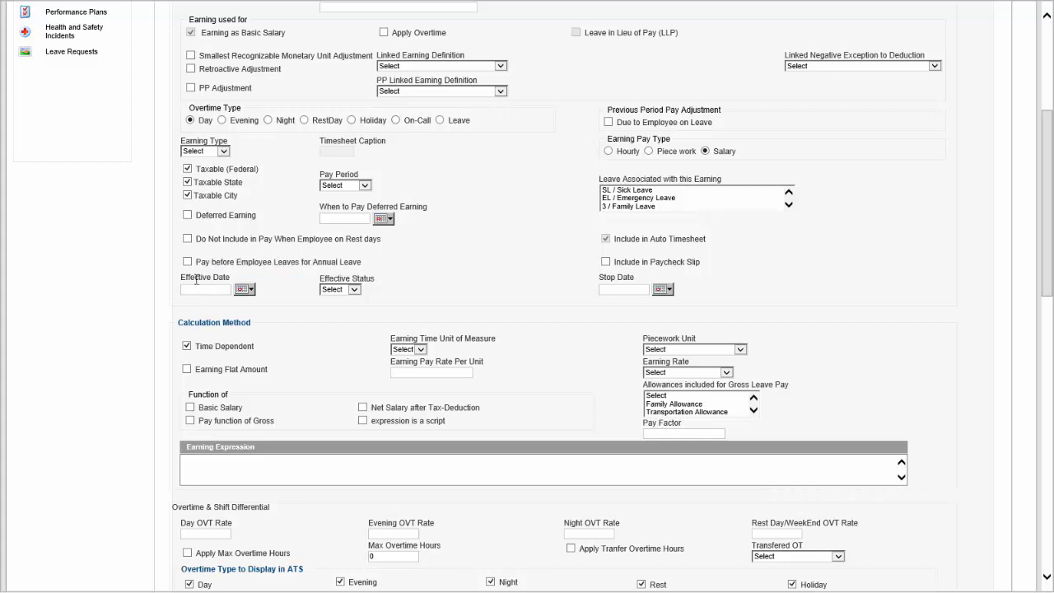
Tick Apply Overtime and Leave in Lieu of Pay (LLP) for Basic Salary
{"action": "scroll", "coordinate": [296, 294], "scroll_direction": "up", "scroll_amount": 1}
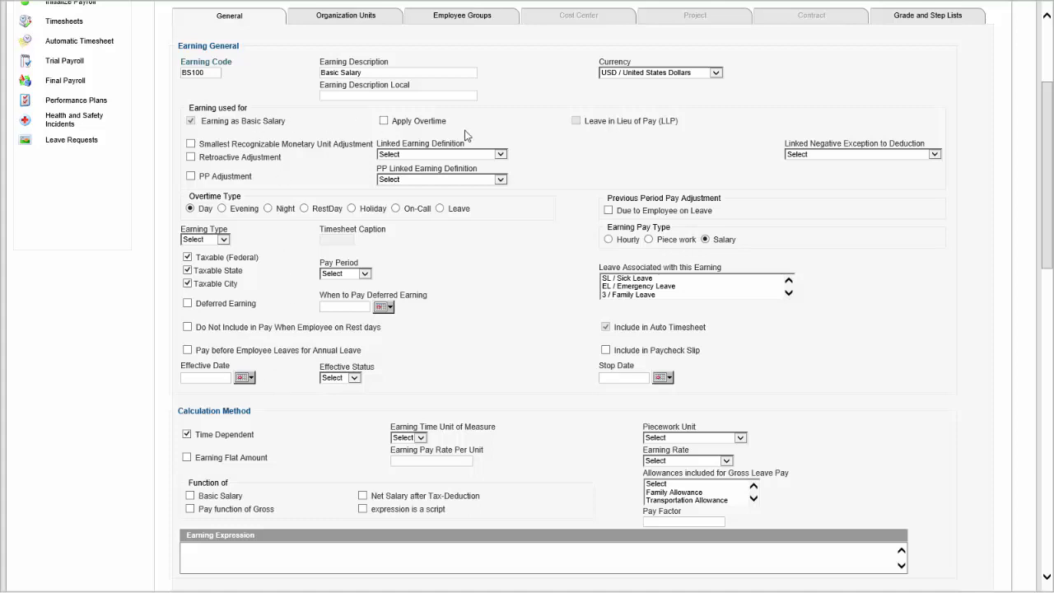
{"action": "left_click", "coordinate": [383, 121]}
{"action": "left_click", "coordinate": [384, 121]}
{"action": "left_click", "coordinate": [383, 121]}
{"action": "left_click", "coordinate": [576, 121]}
{"action": "left_click_drag", "start_coordinate": [392, 121], "coordinate": [449, 130]}
{"action": "left_click", "coordinate": [485, 128]}
{"action": "scroll", "coordinate": [504, 278], "scroll_direction": "down", "scroll_amount": 2}
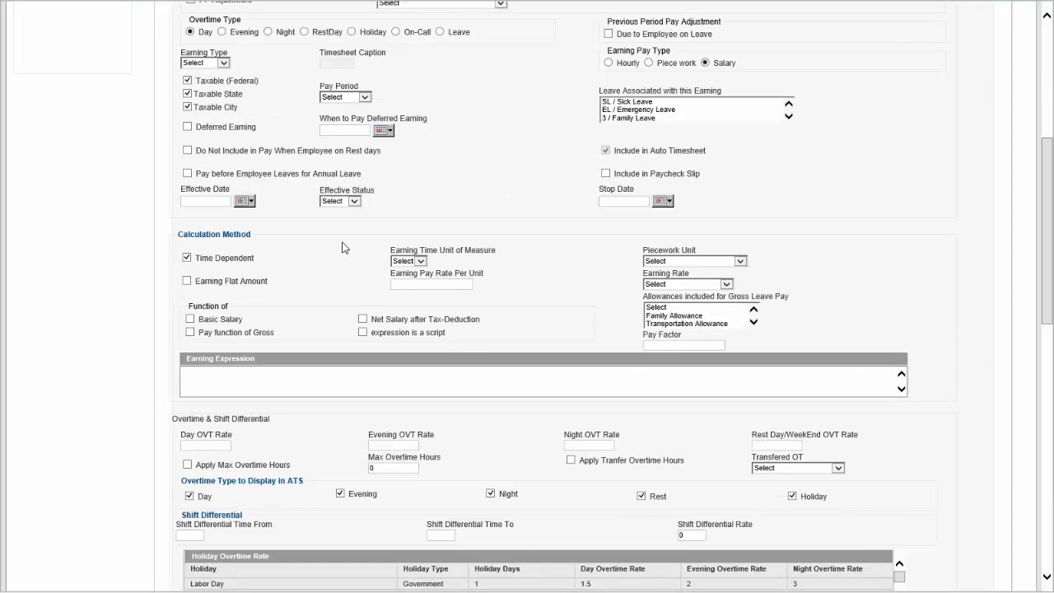
{"action": "scroll", "coordinate": [343, 243], "scroll_direction": "up", "scroll_amount": 3}
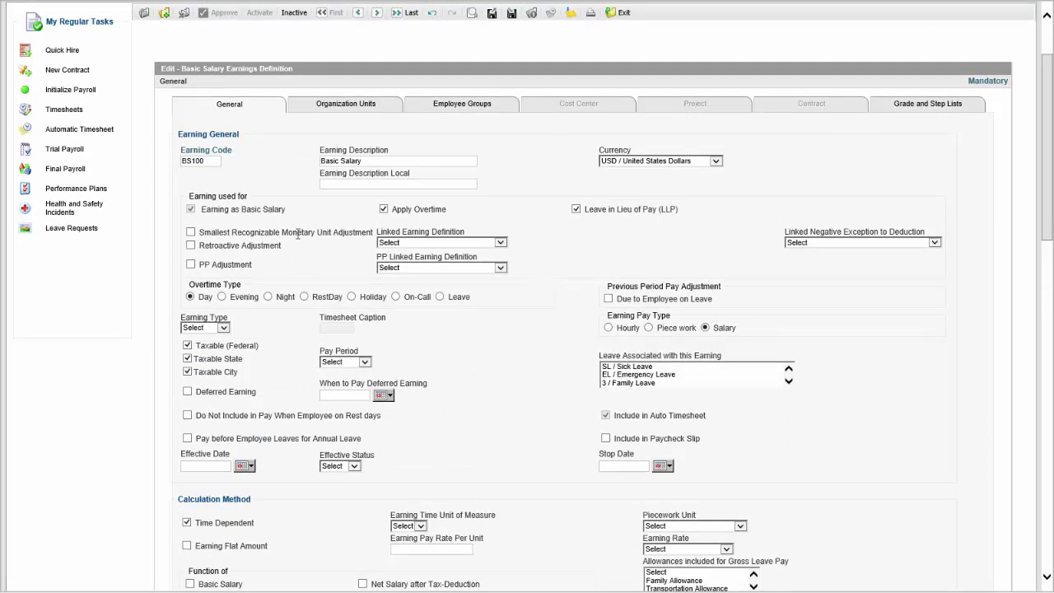
{"action": "left_click", "coordinate": [370, 109]}
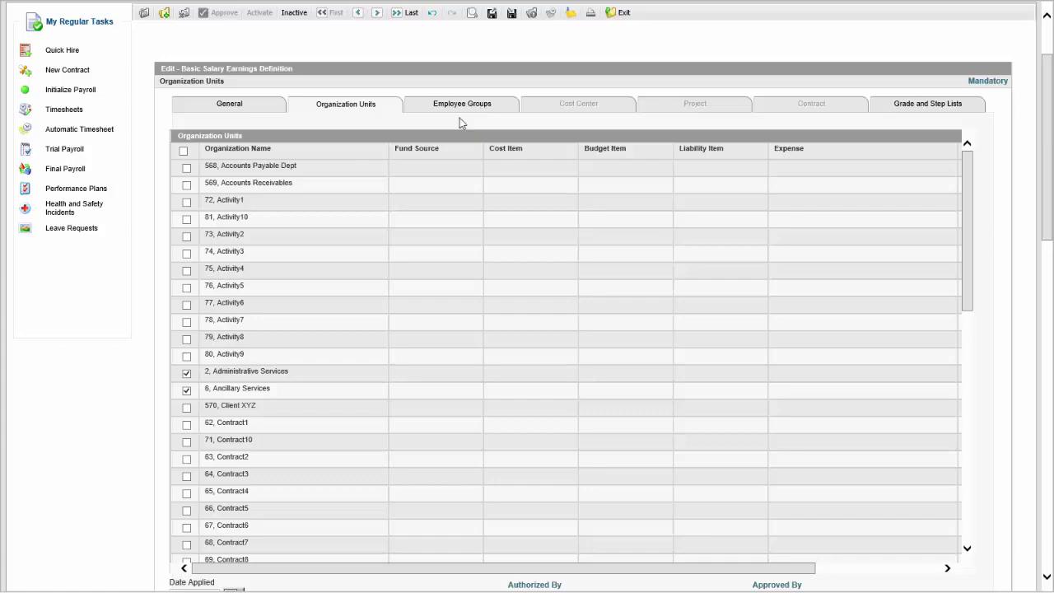
{"action": "left_click", "coordinate": [459, 110]}
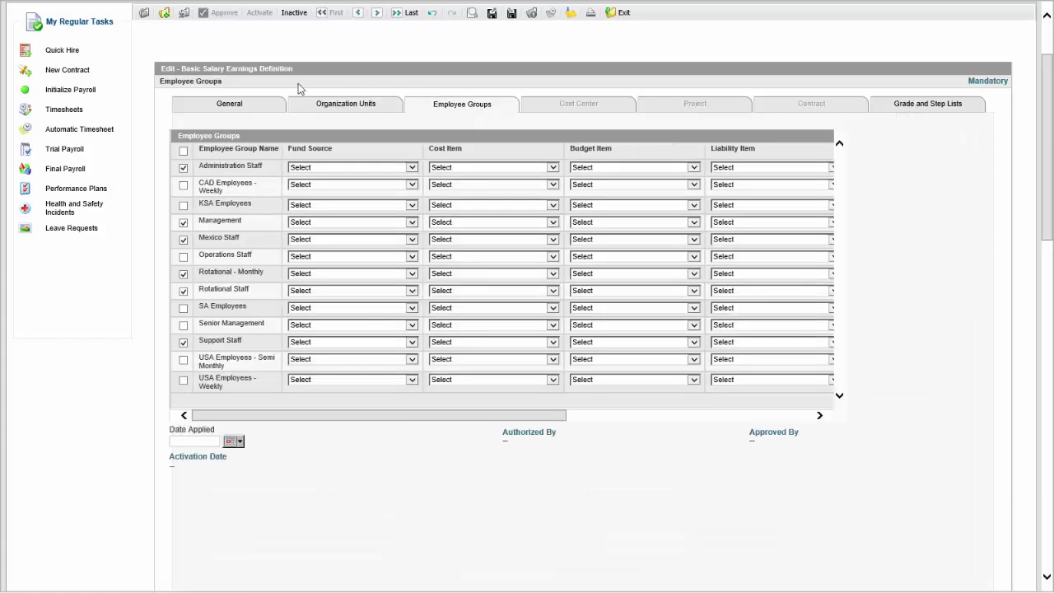
{"action": "left_click", "coordinate": [247, 110]}
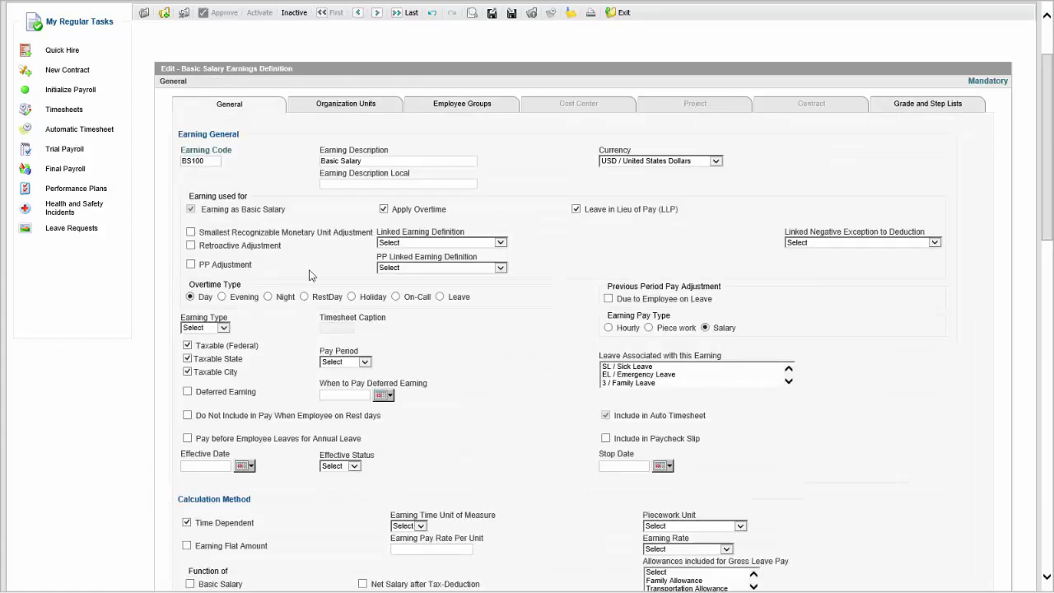
{"action": "scroll", "coordinate": [507, 418], "scroll_direction": "down", "scroll_amount": 3}
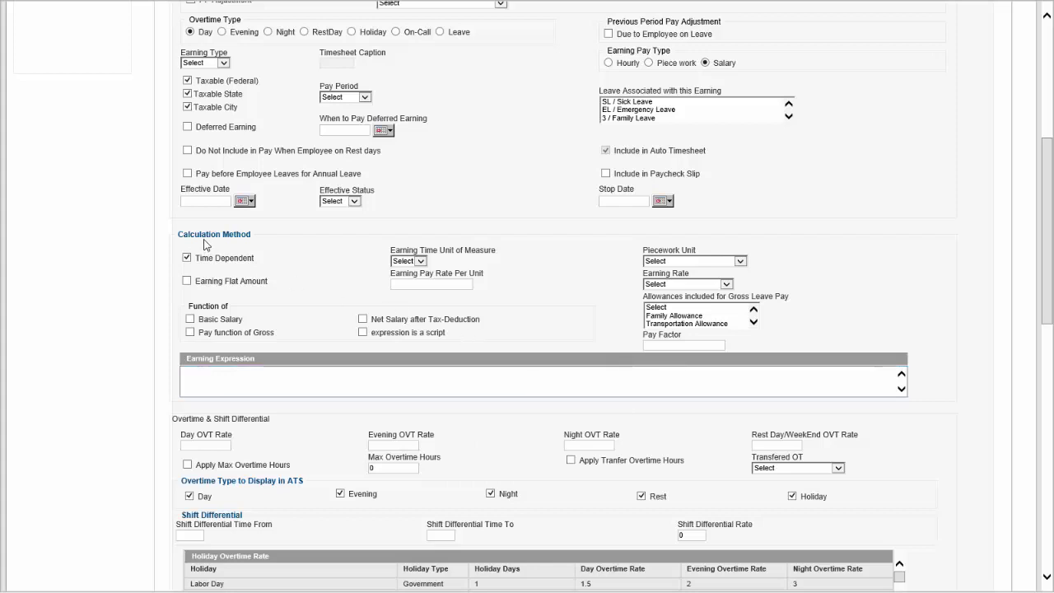
Keep Time Dependent, add Earning Flat Amount, and leave Piecework Unit and Earning Rate on Select
{"action": "left_click", "coordinate": [186, 257]}
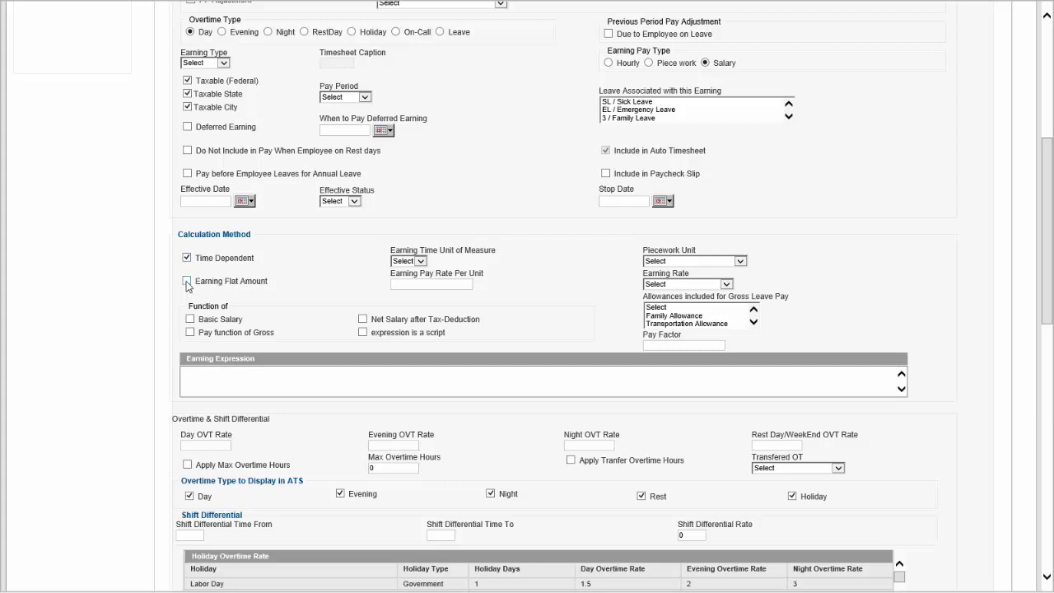
{"action": "left_click", "coordinate": [186, 281]}
{"action": "left_click", "coordinate": [743, 264]}
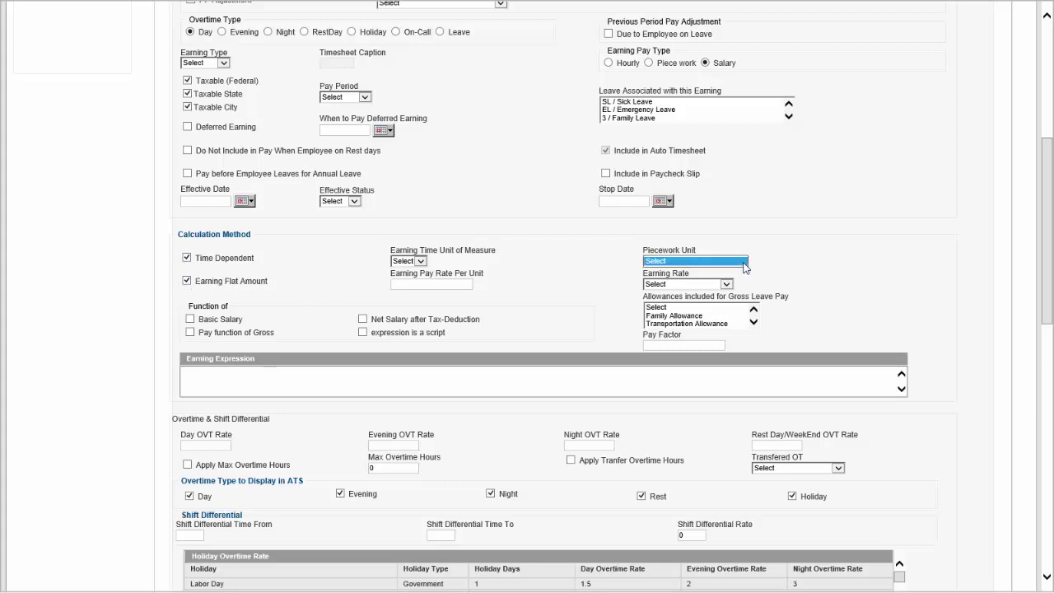
{"action": "left_click", "coordinate": [716, 260]}
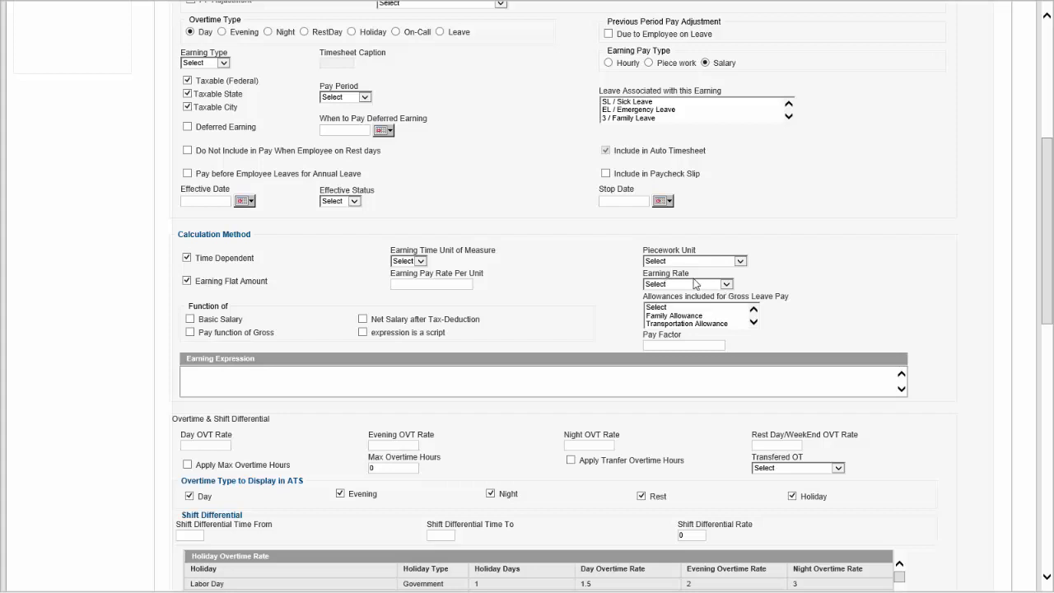
{"action": "left_click", "coordinate": [693, 285]}
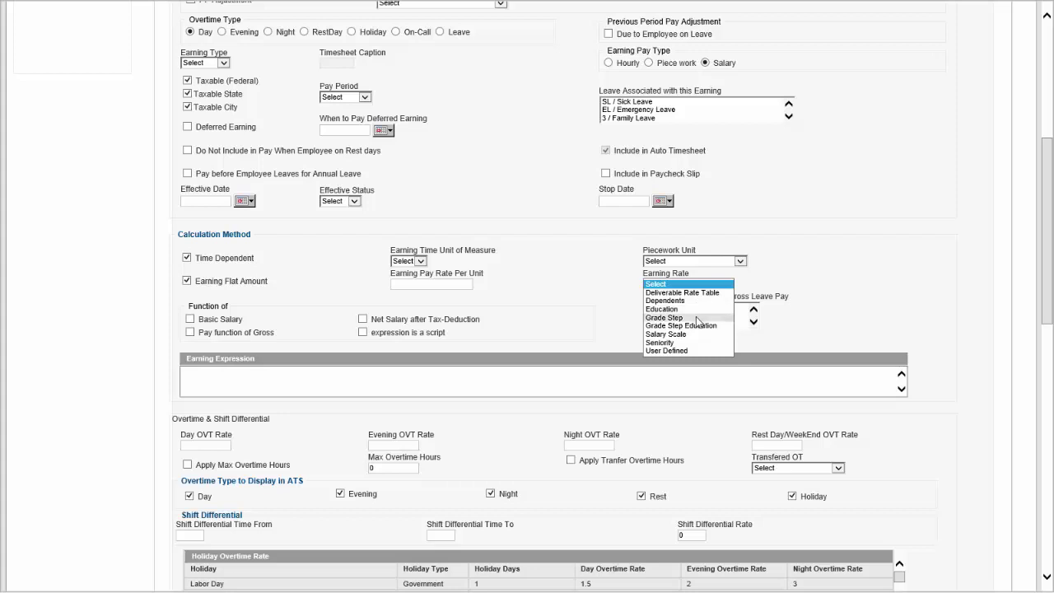
{"action": "left_click", "coordinate": [579, 305]}
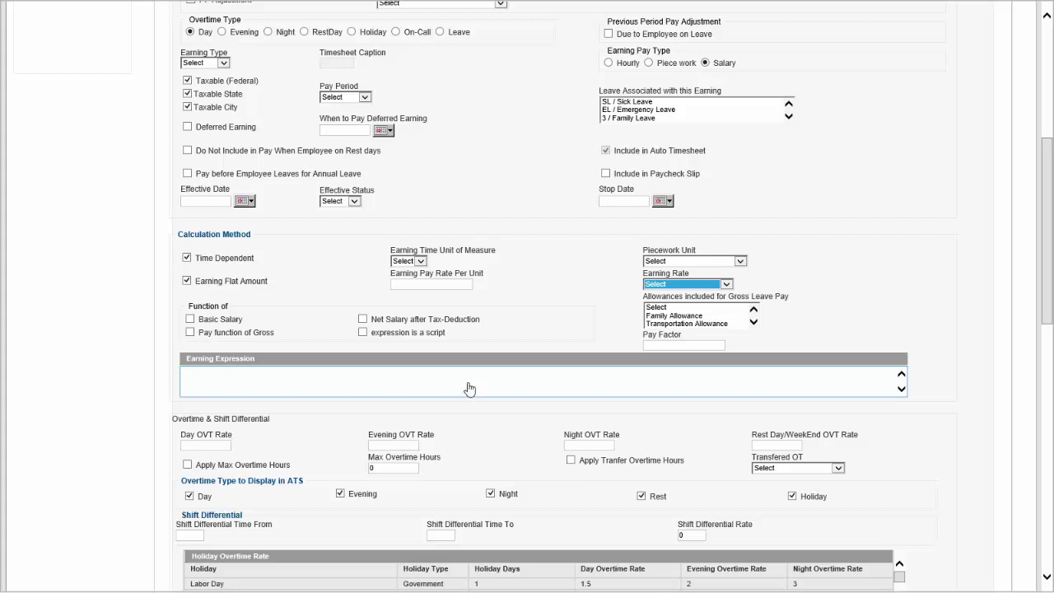
Tick Apply Max Overtime Hours with Max Overtime Hours 0, Transfered OT left on Select
{"action": "scroll", "coordinate": [469, 385], "scroll_direction": "down", "scroll_amount": 1}
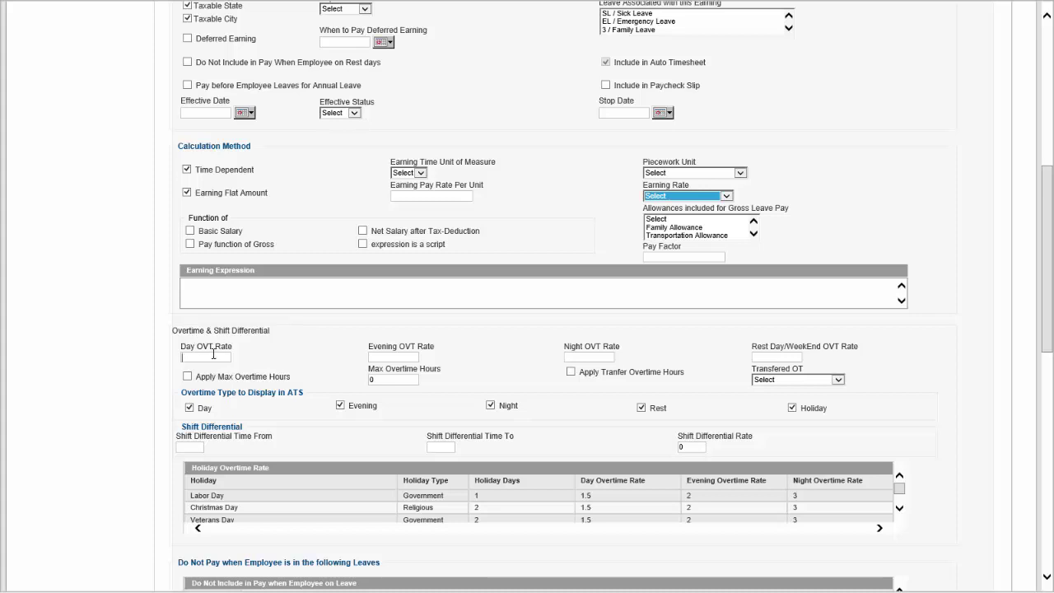
{"action": "left_click", "coordinate": [589, 360]}
{"action": "left_click", "coordinate": [188, 376]}
{"action": "double_click", "coordinate": [386, 381]}
{"action": "left_click", "coordinate": [775, 380]}
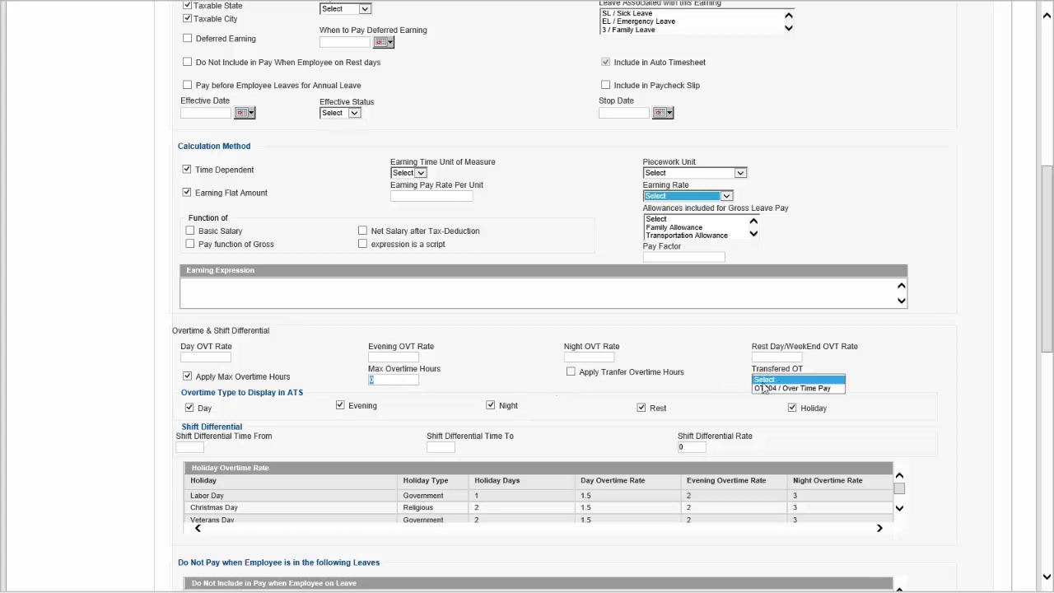
{"action": "left_click", "coordinate": [720, 383]}
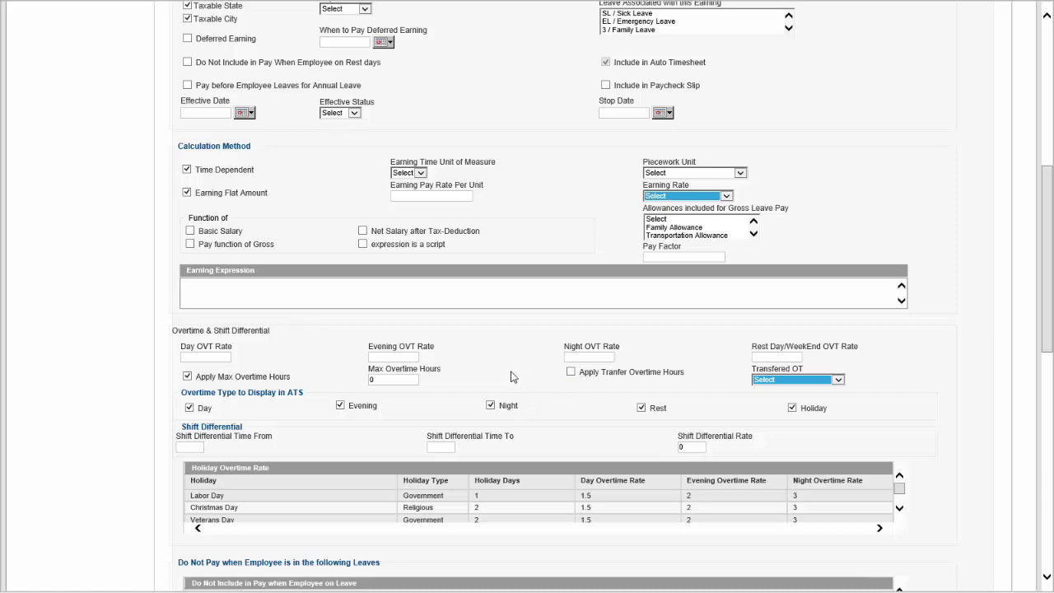
{"action": "scroll", "coordinate": [510, 376], "scroll_direction": "down", "scroll_amount": 2}
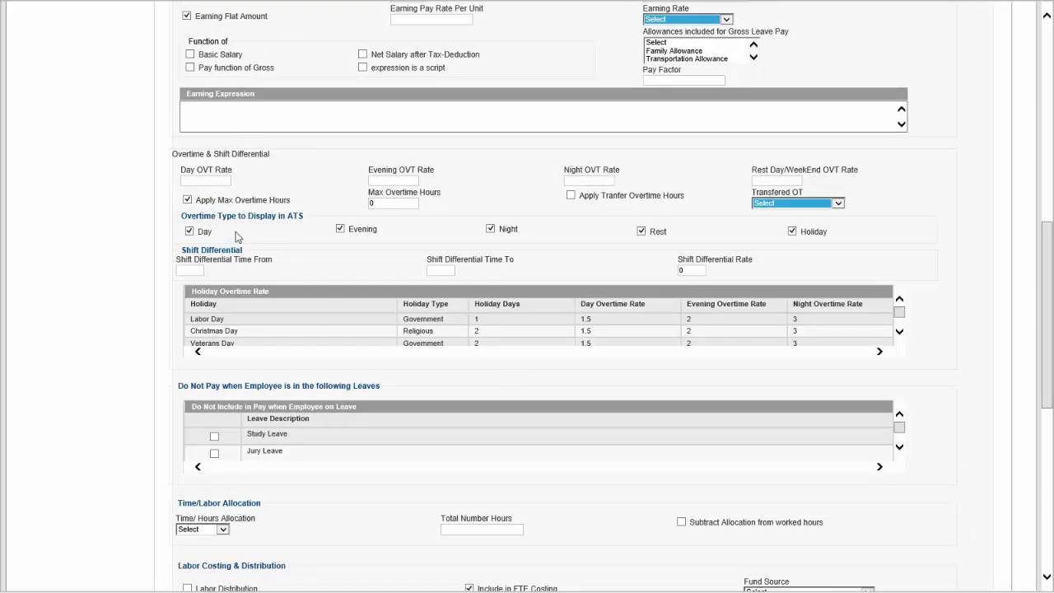
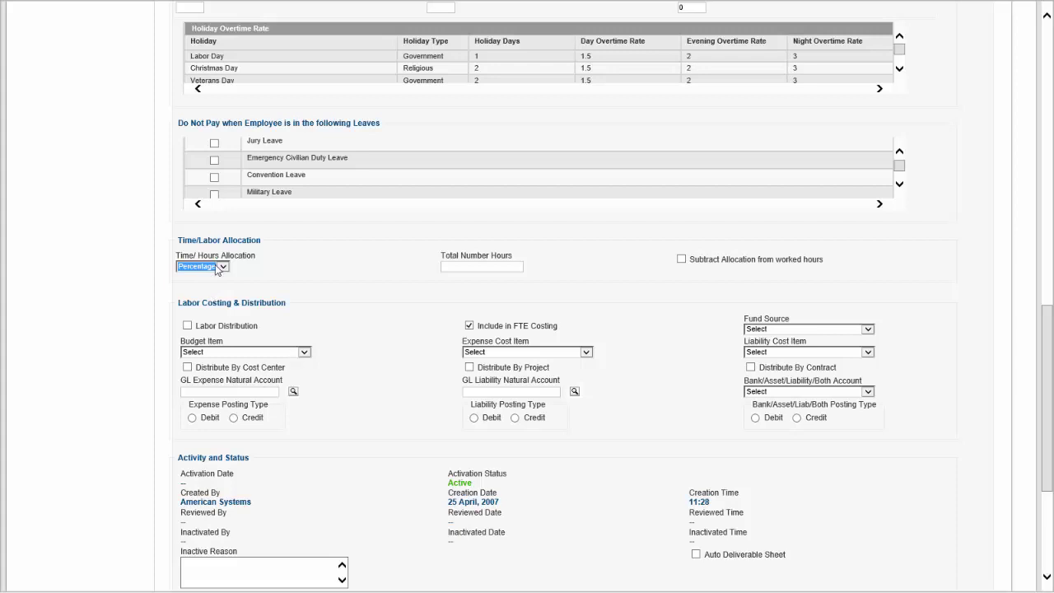
Tick Labor Distribution and Distribute By Cost Center on the BS100 Basic Salary earning
{"action": "left_click", "coordinate": [187, 326]}
{"action": "left_click", "coordinate": [187, 367]}
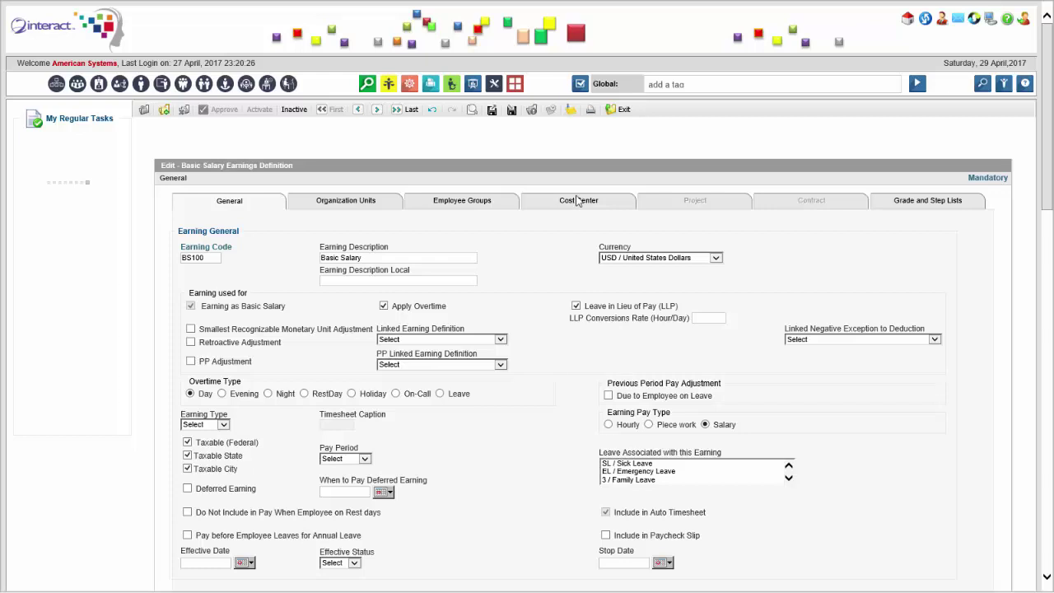
On the Cost Center tab, review Administrative Services and Finance Department expense and liability account choices
{"action": "left_click", "coordinate": [576, 201]}
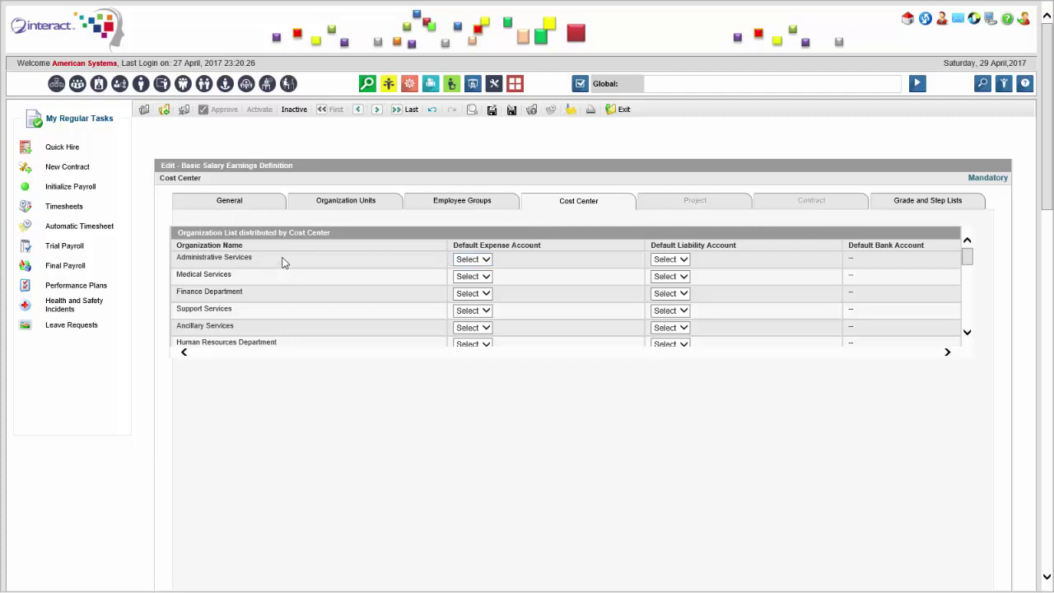
{"action": "left_click", "coordinate": [478, 264]}
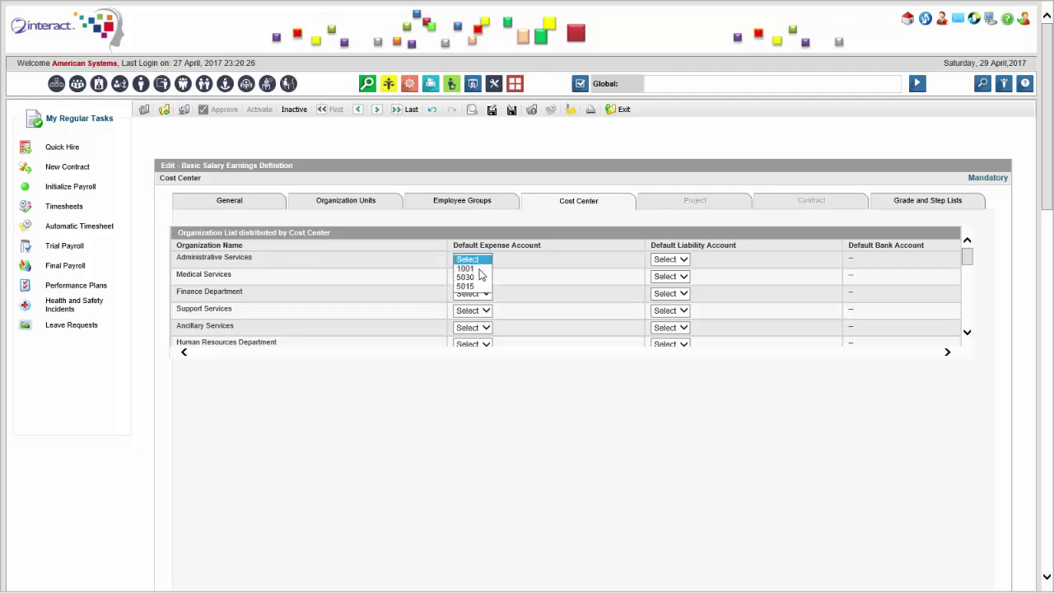
{"action": "left_click", "coordinate": [675, 261]}
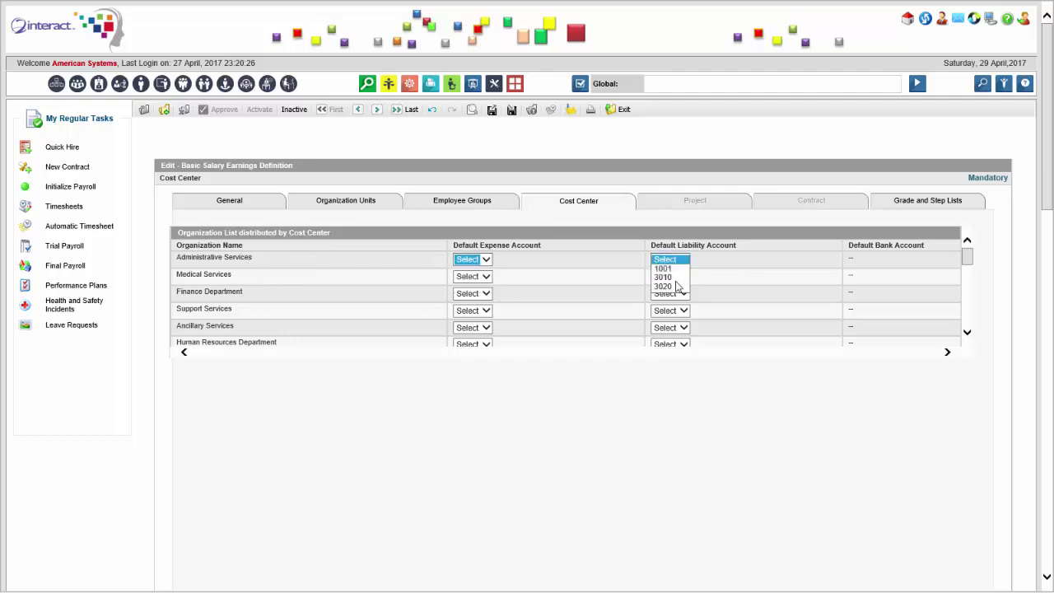
{"action": "left_click", "coordinate": [563, 276]}
{"action": "left_click", "coordinate": [478, 294]}
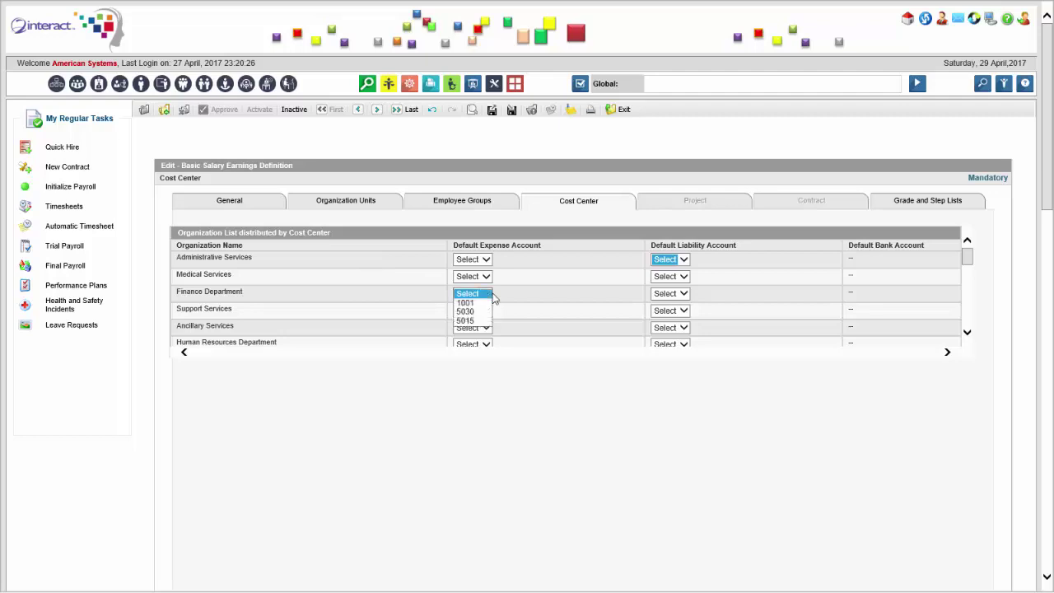
{"action": "left_click", "coordinate": [670, 294]}
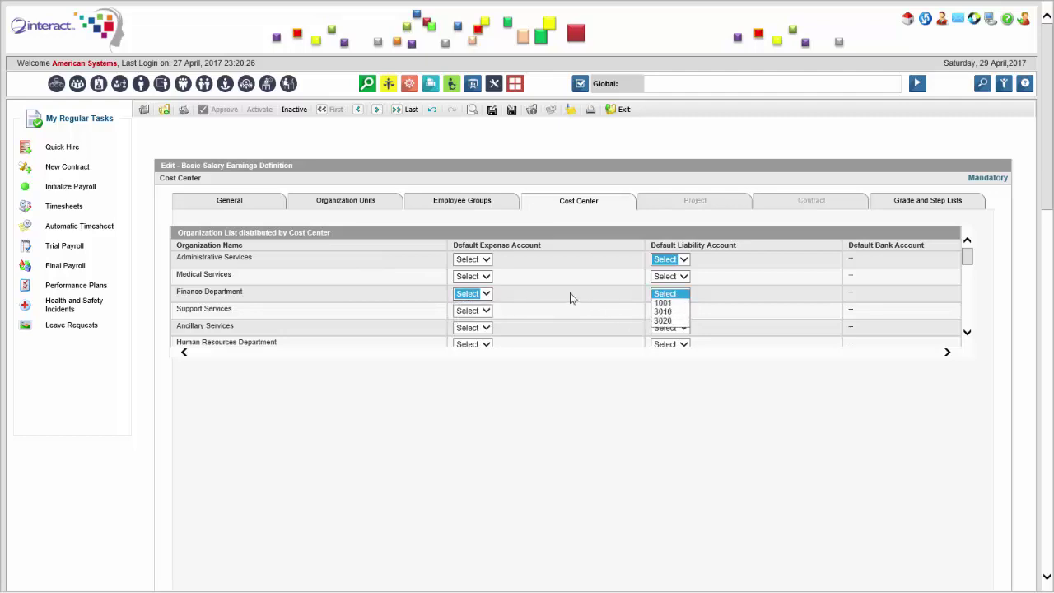
{"action": "left_click", "coordinate": [494, 272]}
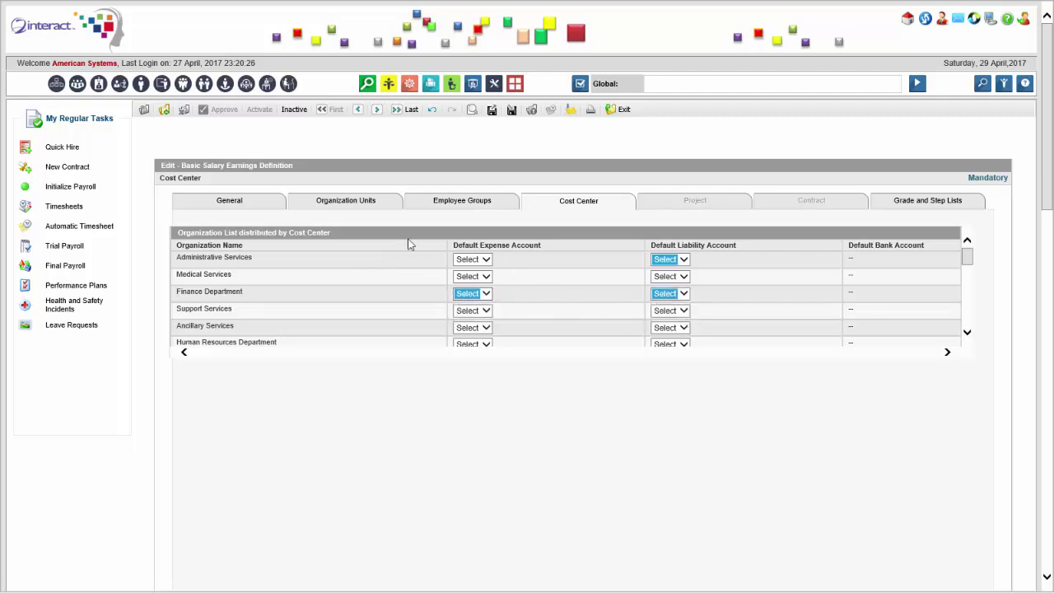
Return to the earning's General details, scroll through the form, and start a global search
{"action": "left_click", "coordinate": [254, 204]}
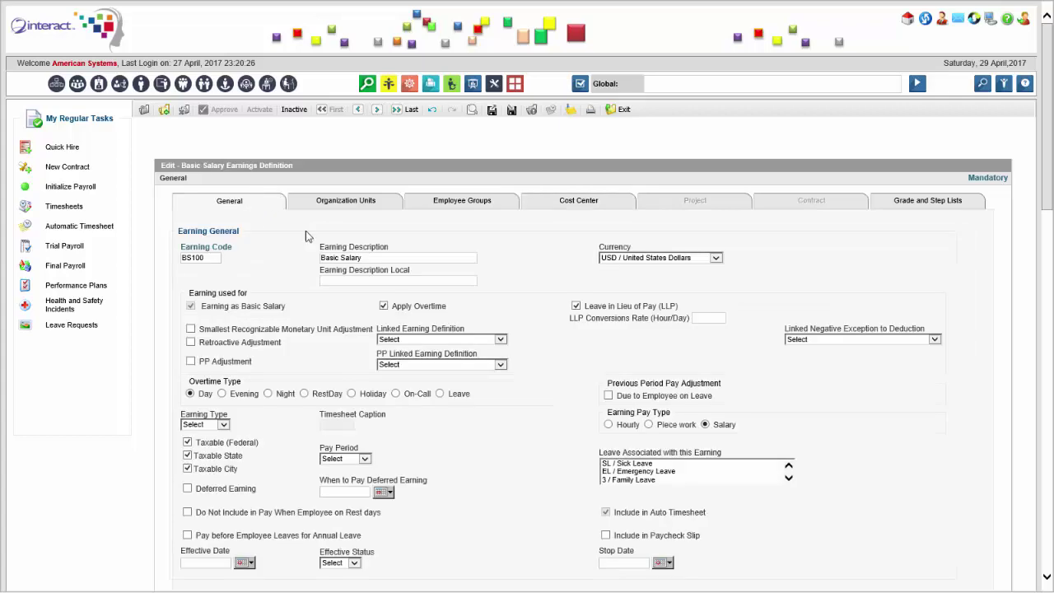
{"action": "left_click_drag", "start_coordinate": [1048, 157], "coordinate": [1035, 445]}
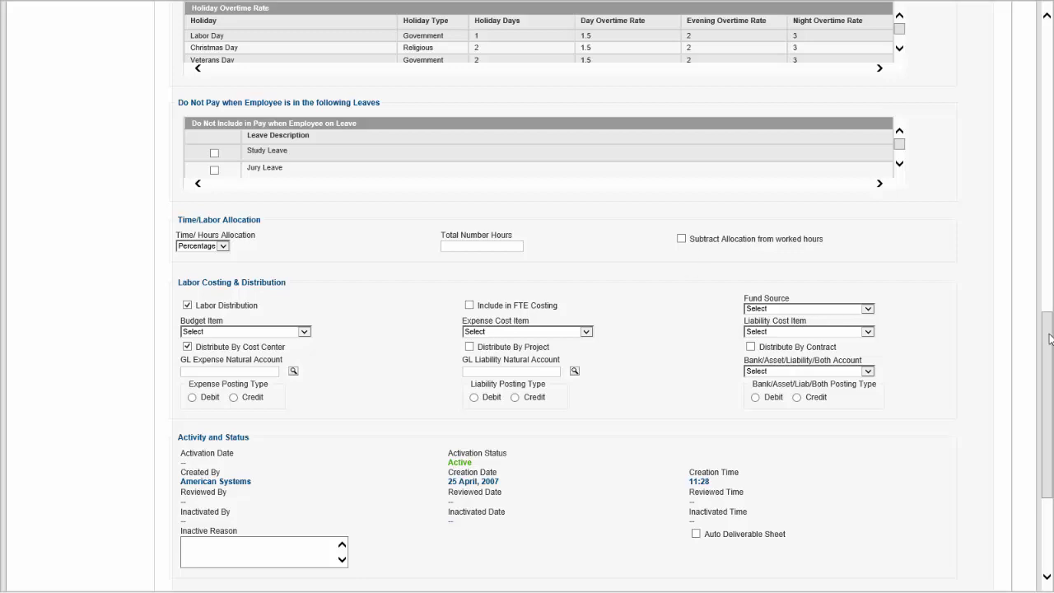
{"action": "left_click_drag", "start_coordinate": [1049, 339], "coordinate": [1050, 33]}
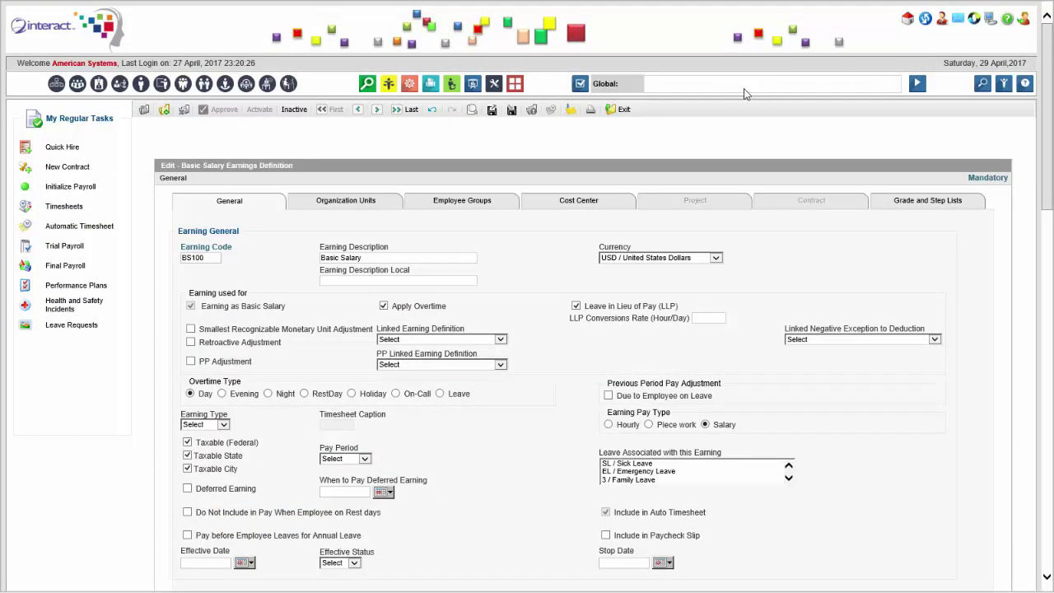
{"action": "left_click", "coordinate": [707, 83]}
Run the Policy: Benefits Definition search to open the QEOS gratuity benefit
{"action": "left_click", "coordinate": [701, 107]}
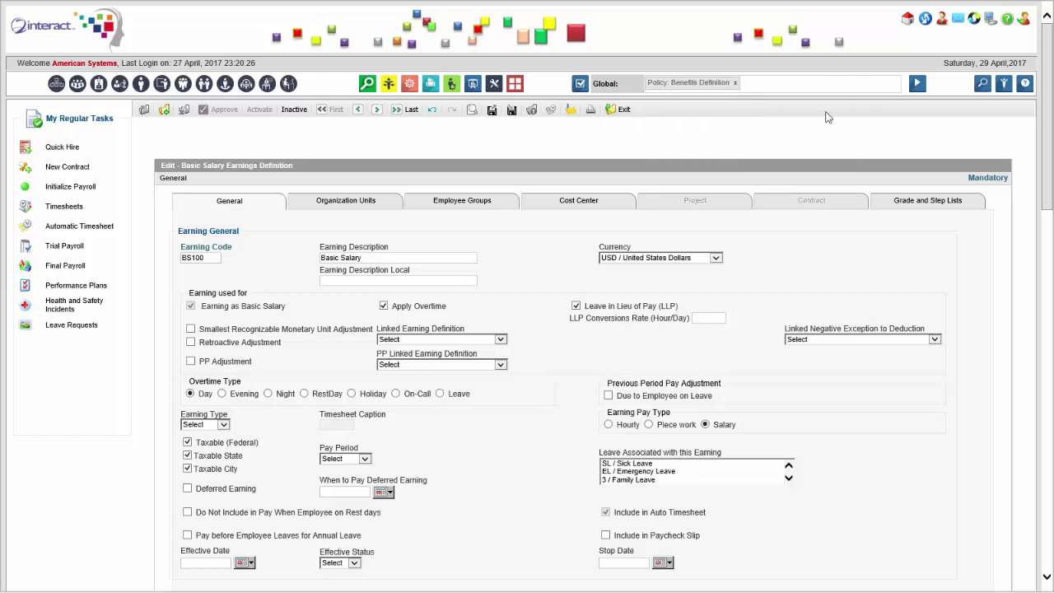
{"action": "left_click", "coordinate": [909, 90]}
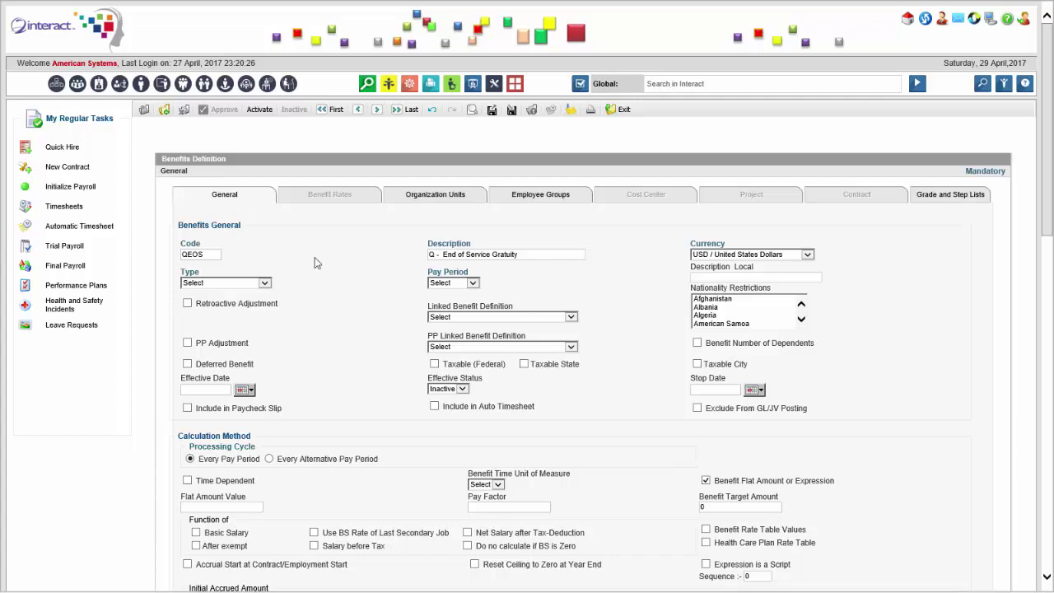
{"action": "left_click_drag", "start_coordinate": [1049, 126], "coordinate": [1051, 204]}
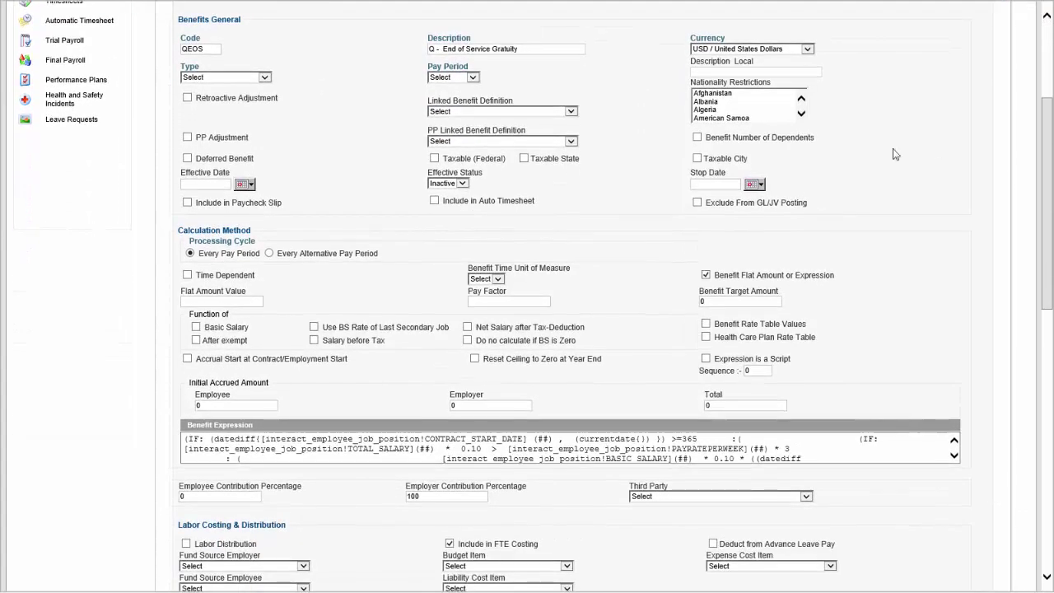
Include the QEOS benefit in Auto Timesheet and Paycheck Slip, leaving Number of Dependents off
{"action": "left_click", "coordinate": [699, 140]}
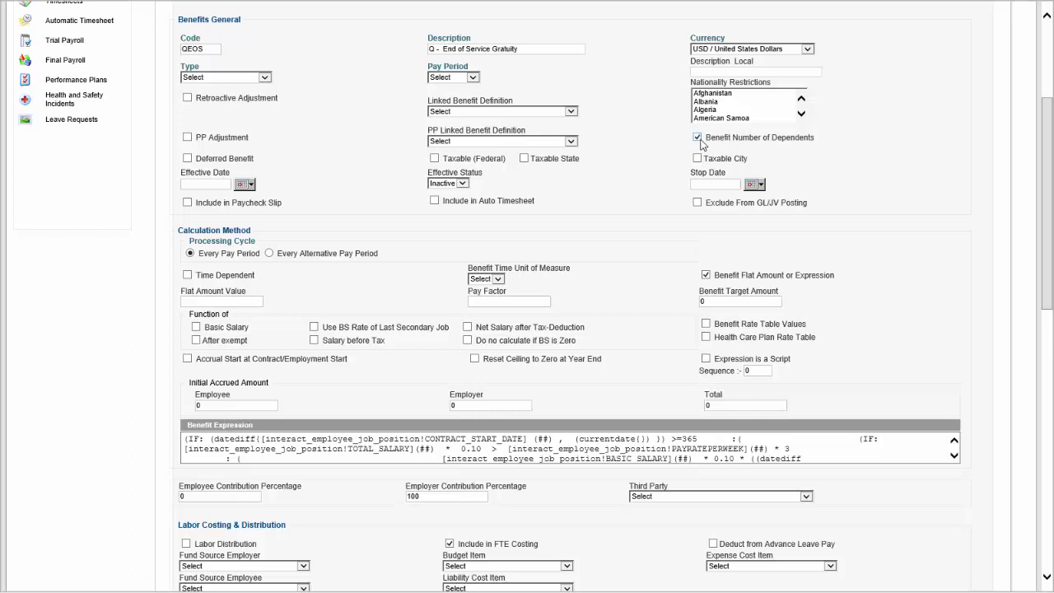
{"action": "left_click", "coordinate": [698, 138]}
{"action": "left_click", "coordinate": [434, 200]}
{"action": "left_click", "coordinate": [187, 203]}
{"action": "left_click", "coordinate": [737, 301]}
{"action": "left_click", "coordinate": [505, 405]}
Inspect the Employee Contribution Percentage and nearby gratuity benefit fields
{"action": "scroll", "coordinate": [344, 402], "scroll_direction": "down", "scroll_amount": 1}
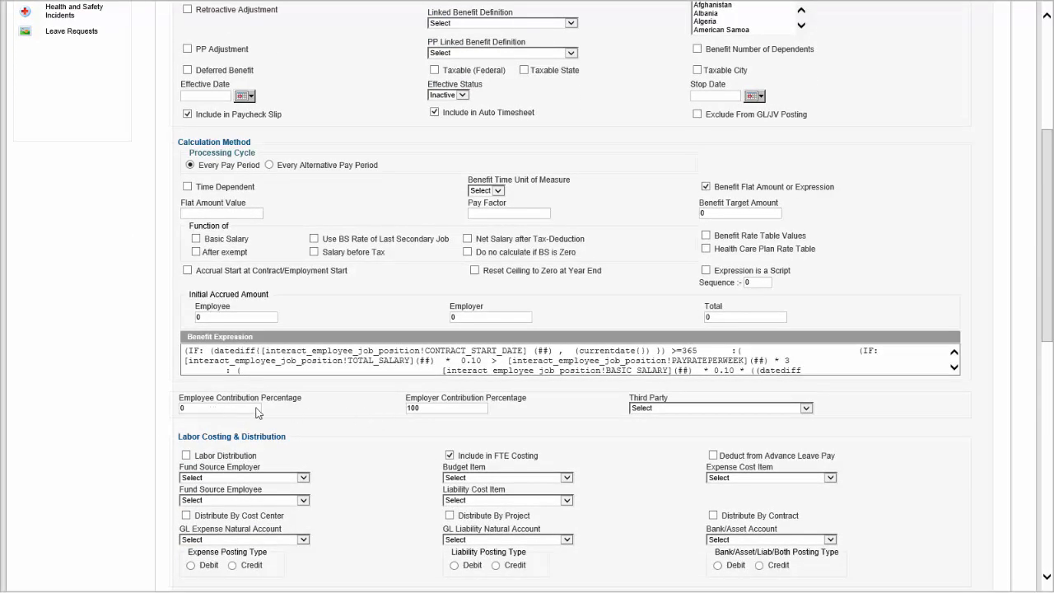
{"action": "left_click", "coordinate": [204, 409]}
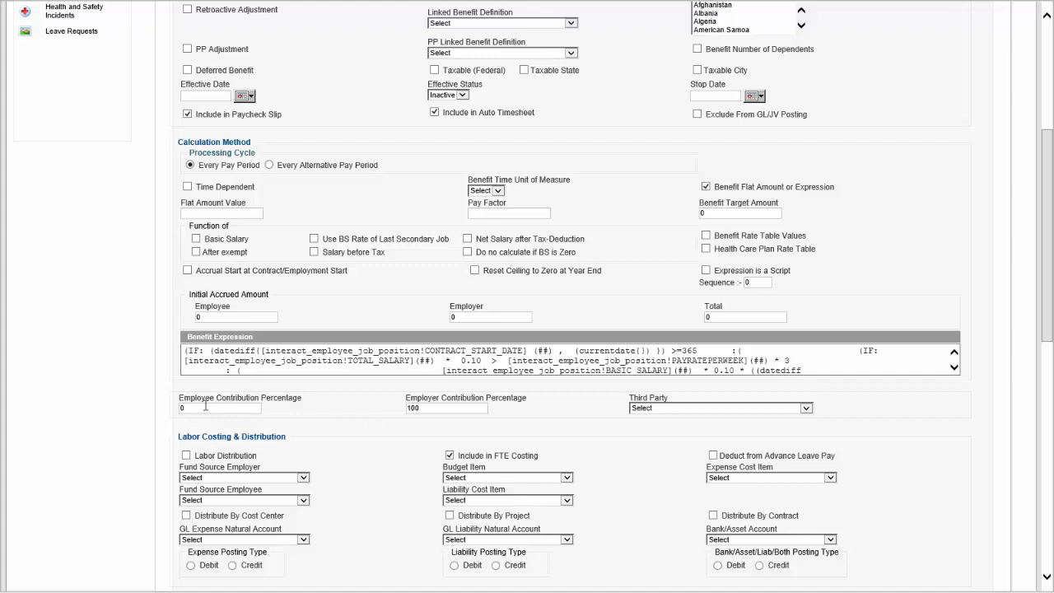
{"action": "triple_click", "coordinate": [428, 398]}
{"action": "left_click", "coordinate": [380, 409]}
{"action": "scroll", "coordinate": [171, 272], "scroll_direction": "down", "scroll_amount": 3}
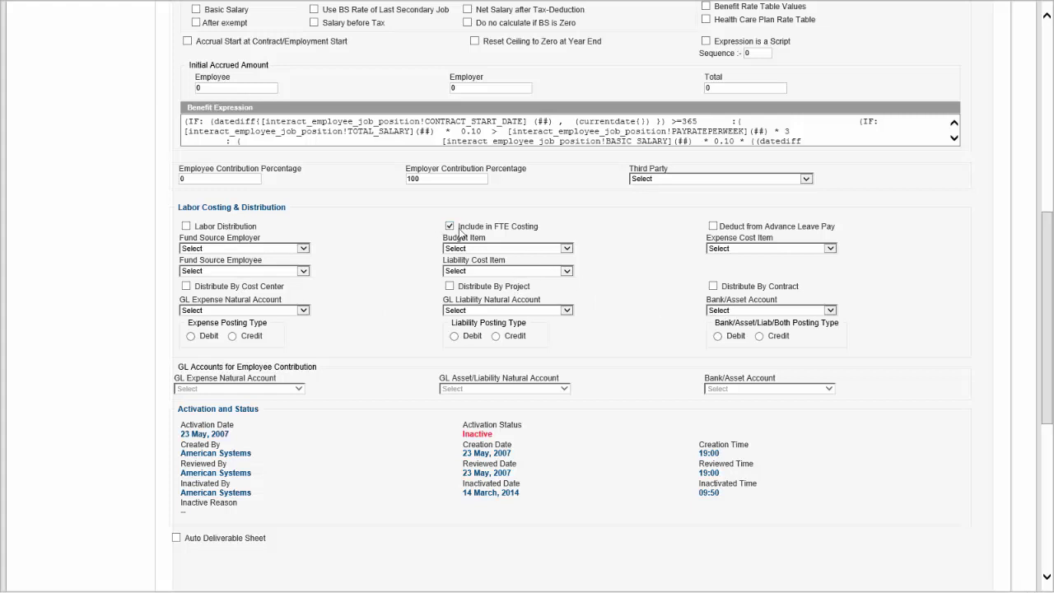
{"action": "left_click_drag", "start_coordinate": [458, 226], "coordinate": [554, 228]}
{"action": "left_click", "coordinate": [381, 251]}
Open the gratuity benefit expression in the Expression Builder
{"action": "scroll", "coordinate": [595, 213], "scroll_direction": "up", "scroll_amount": 10}
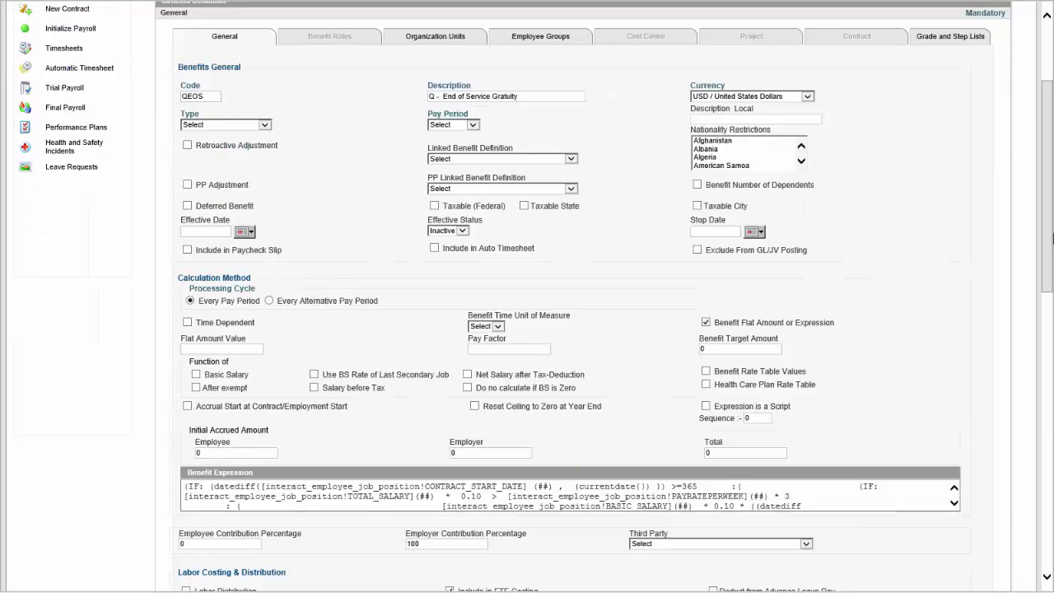
{"action": "scroll", "coordinate": [1048, 301], "scroll_direction": "down", "scroll_amount": 5}
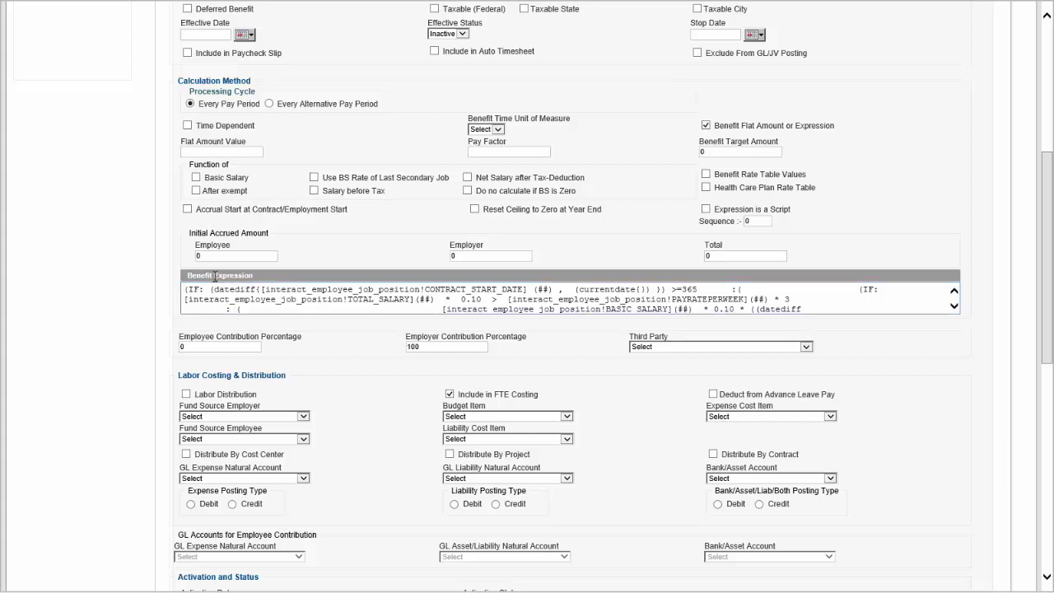
{"action": "left_click_drag", "start_coordinate": [214, 274], "coordinate": [264, 277]}
{"action": "left_click", "coordinate": [267, 276]}
{"action": "left_click", "coordinate": [491, 300]}
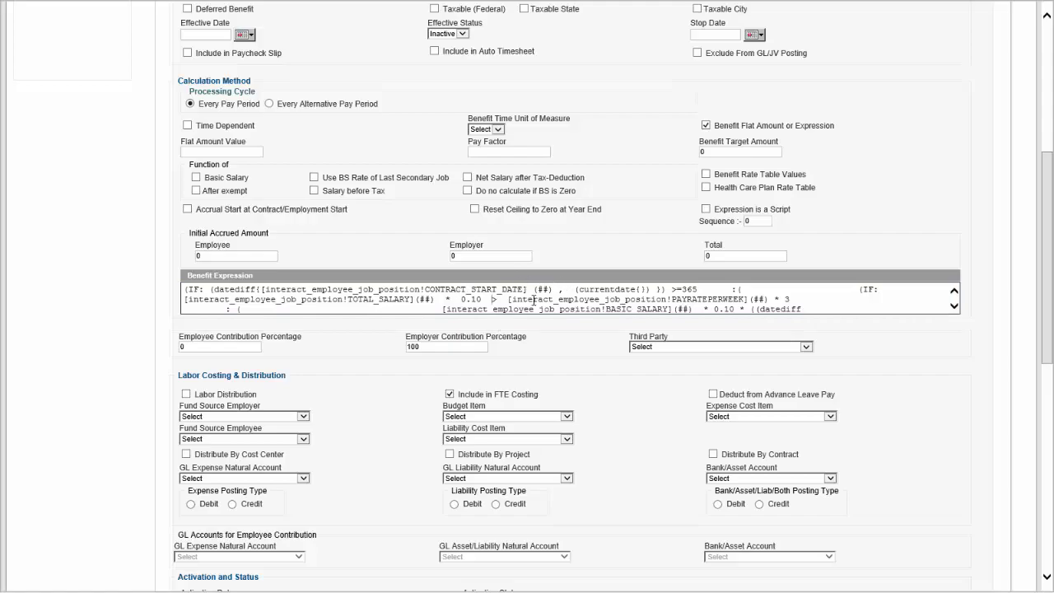
{"action": "double_click", "coordinate": [533, 300]}
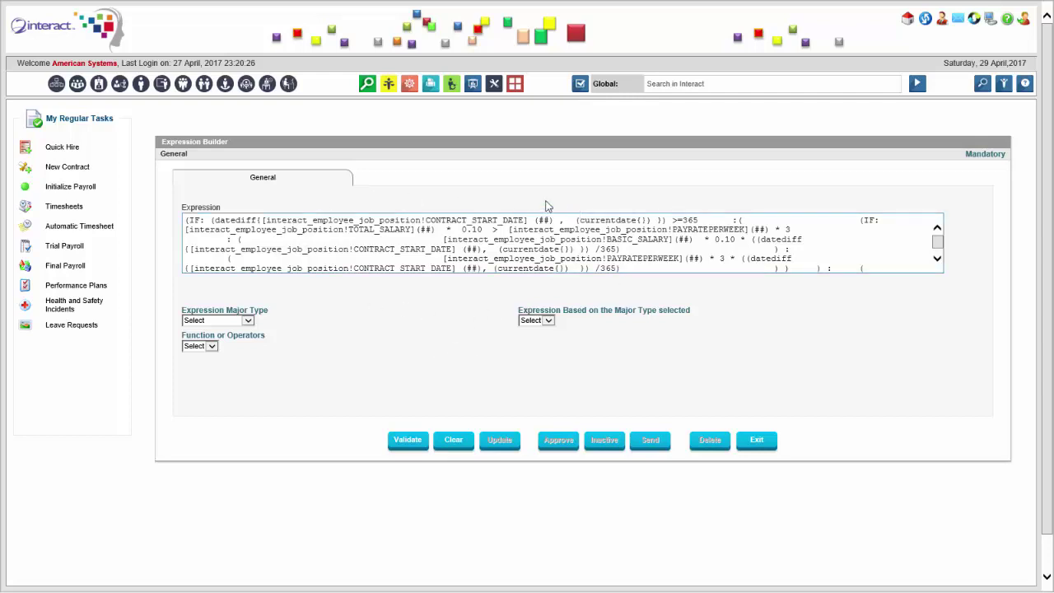
Browse the interact_employee table's fields under the Tables element type
{"action": "left_click", "coordinate": [234, 320]}
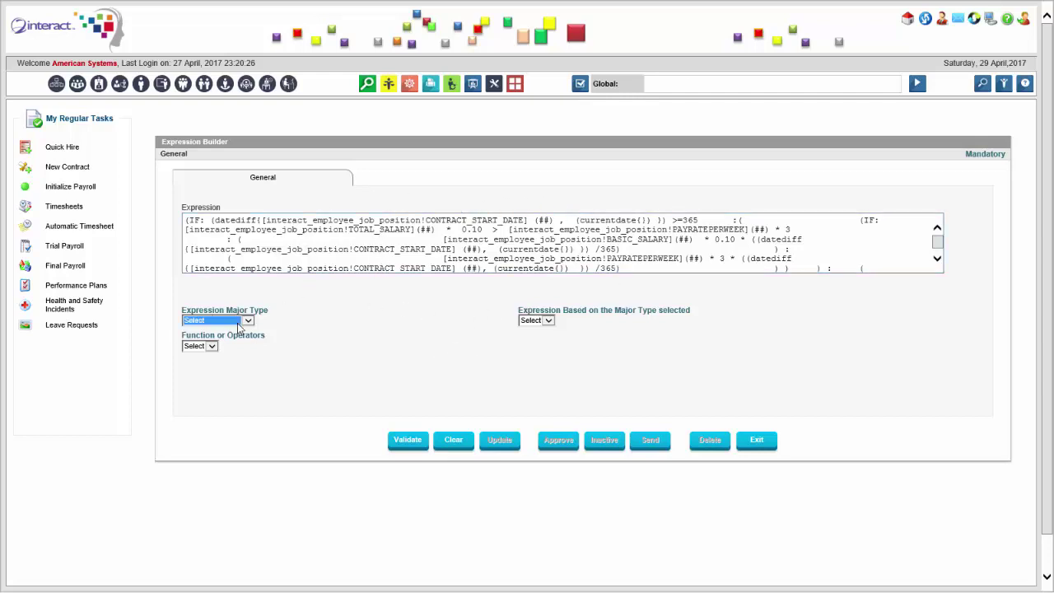
{"action": "left_click", "coordinate": [235, 330]}
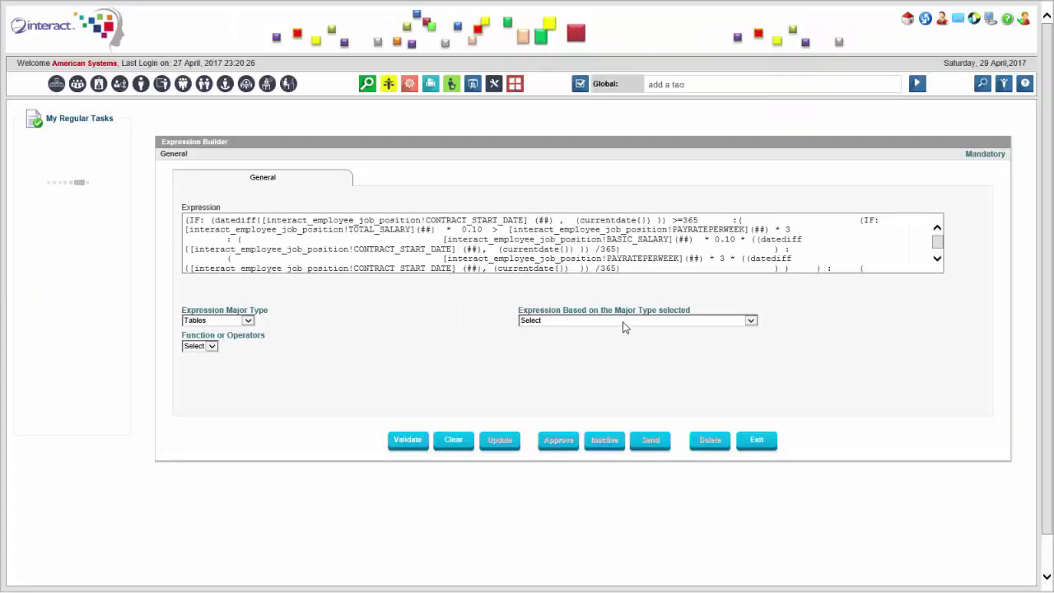
{"action": "left_click", "coordinate": [622, 322]}
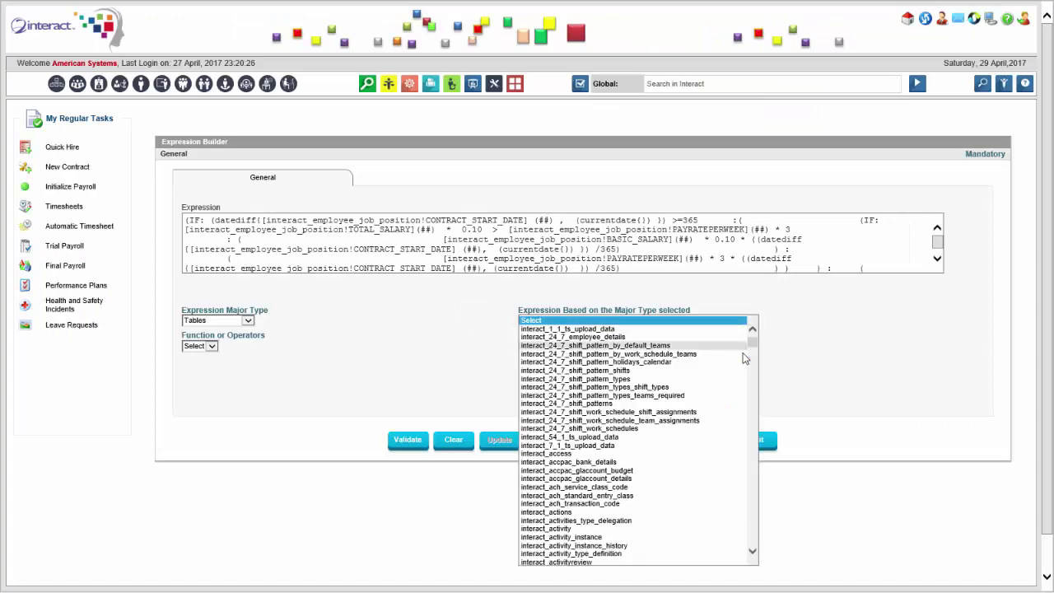
{"action": "left_click_drag", "start_coordinate": [752, 346], "coordinate": [749, 387]}
{"action": "left_click", "coordinate": [612, 469]}
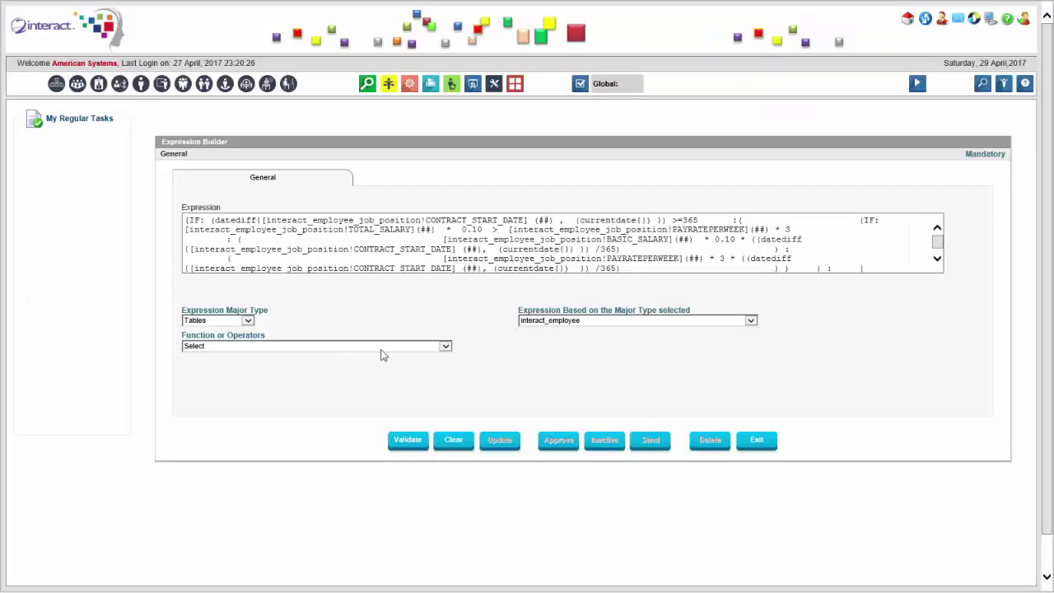
{"action": "left_click", "coordinate": [444, 346]}
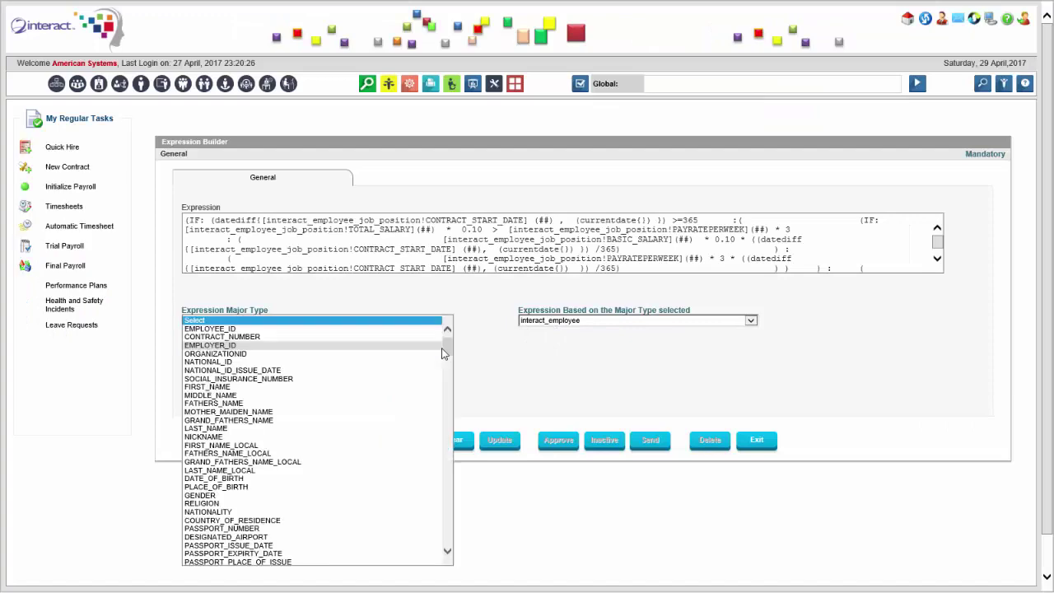
{"action": "left_click_drag", "start_coordinate": [449, 356], "coordinate": [457, 548]}
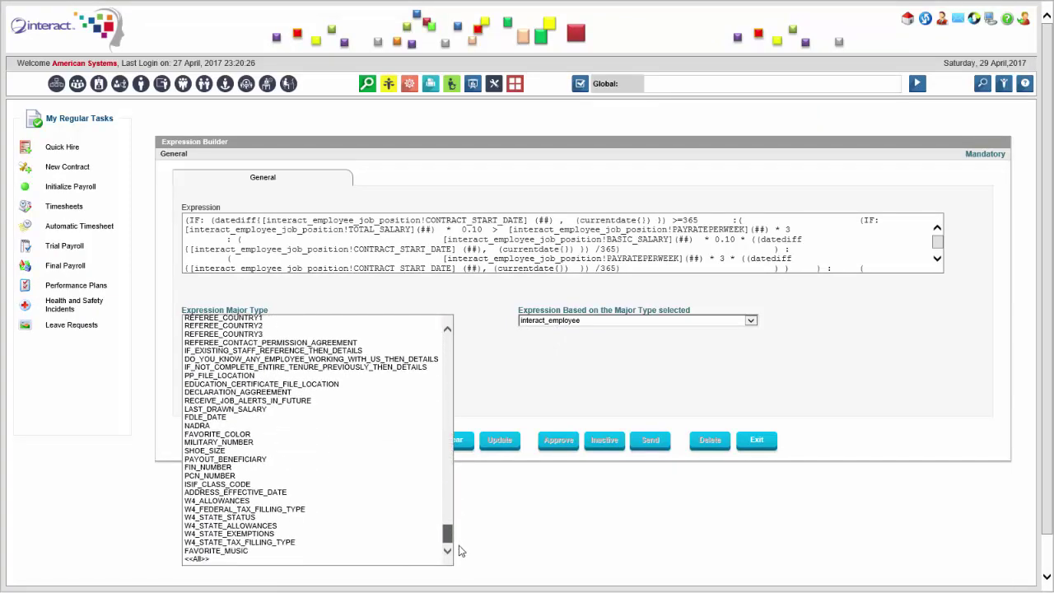
{"action": "left_click", "coordinate": [516, 371]}
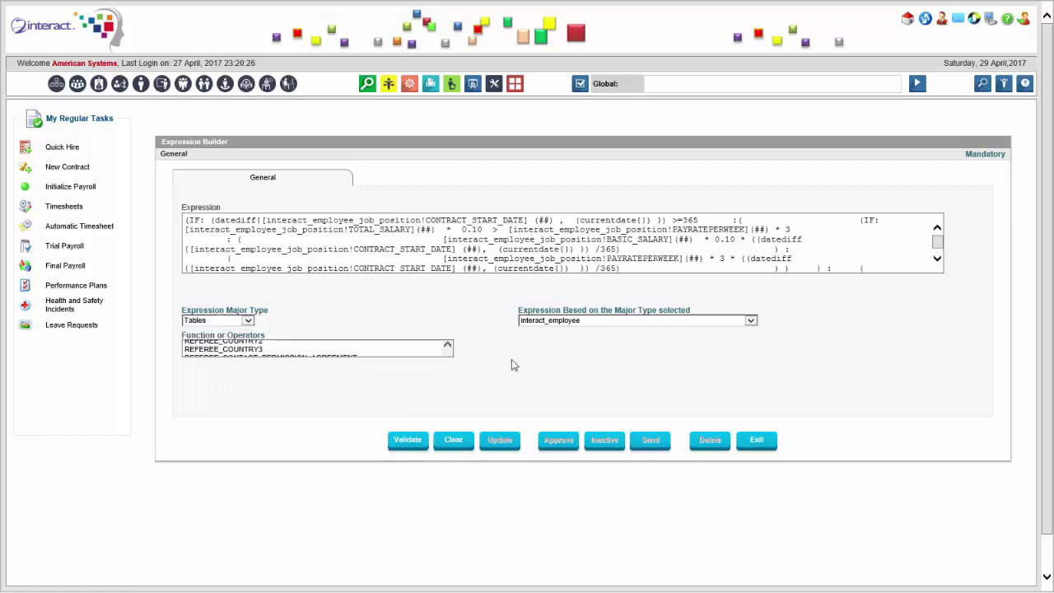
Keep Tables and interact_employee selected, then exit the Expression Builder unchanged
{"action": "left_click", "coordinate": [247, 320]}
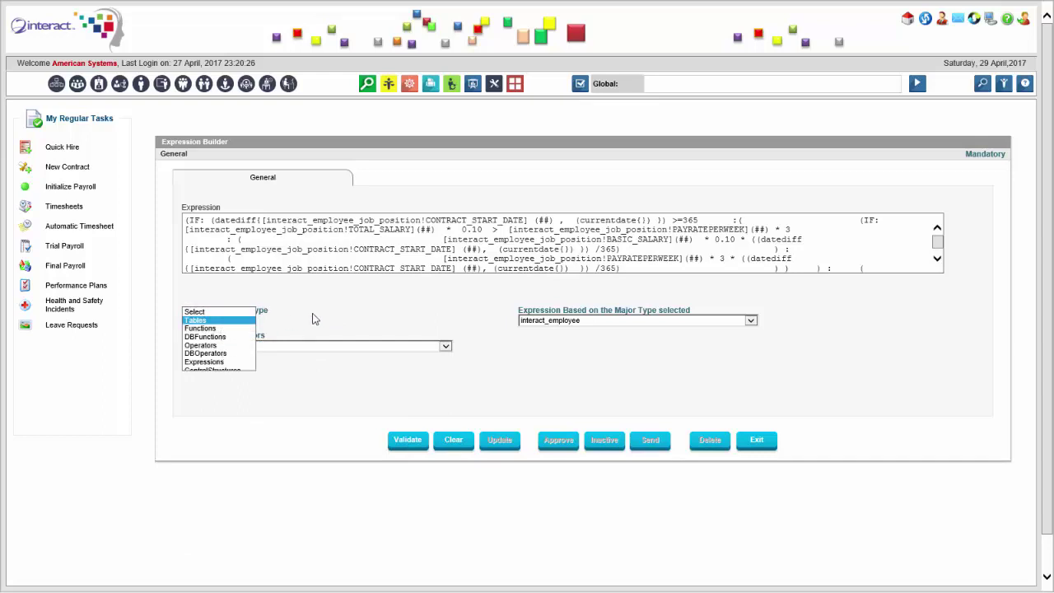
{"action": "left_click", "coordinate": [216, 320]}
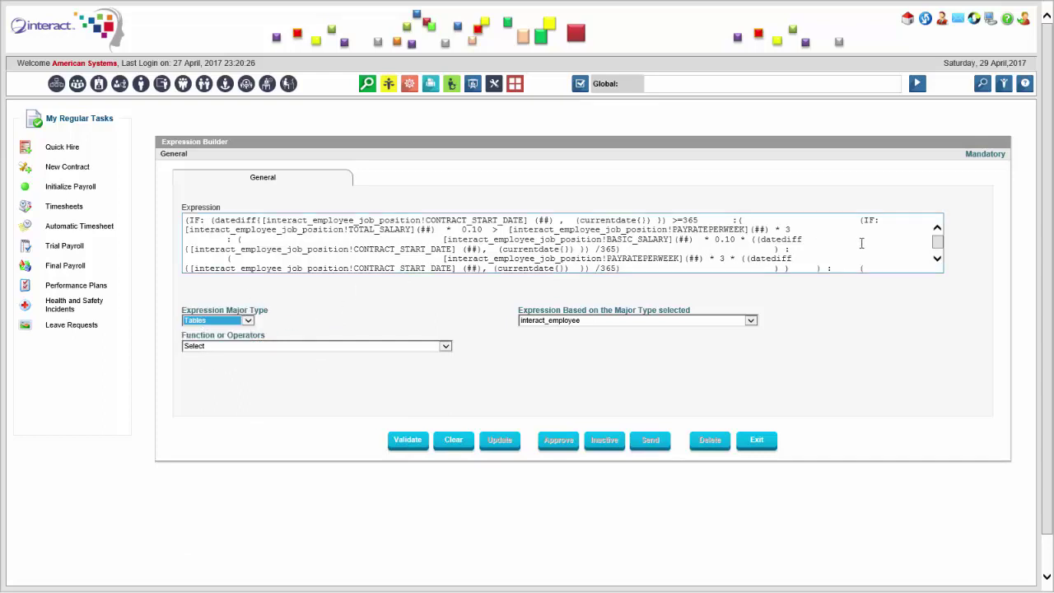
{"action": "left_click", "coordinate": [590, 319]}
{"action": "left_click", "coordinate": [454, 308]}
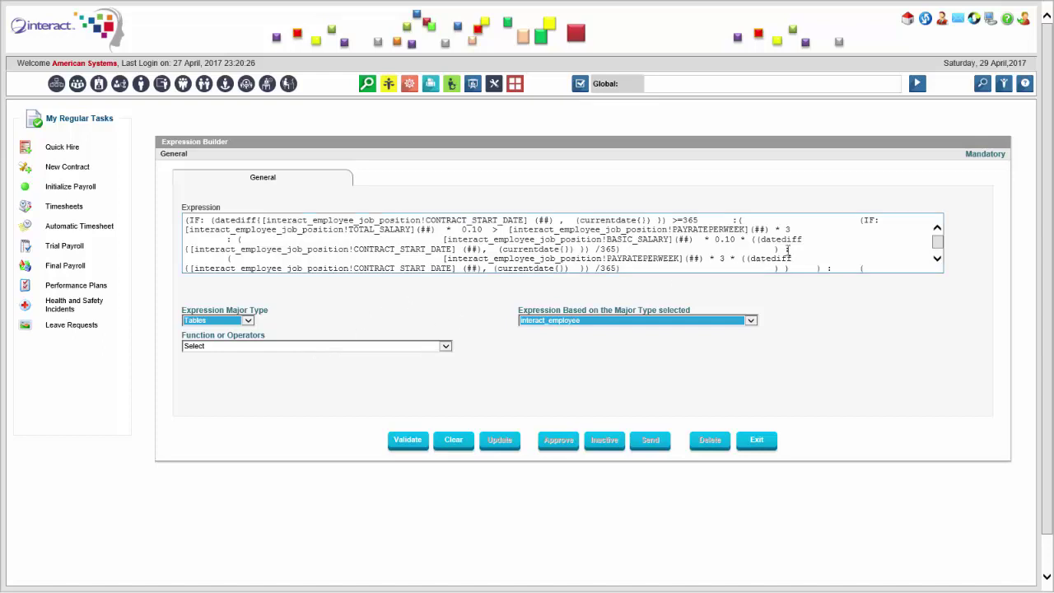
{"action": "left_click", "coordinate": [937, 258]}
{"action": "left_click", "coordinate": [938, 228]}
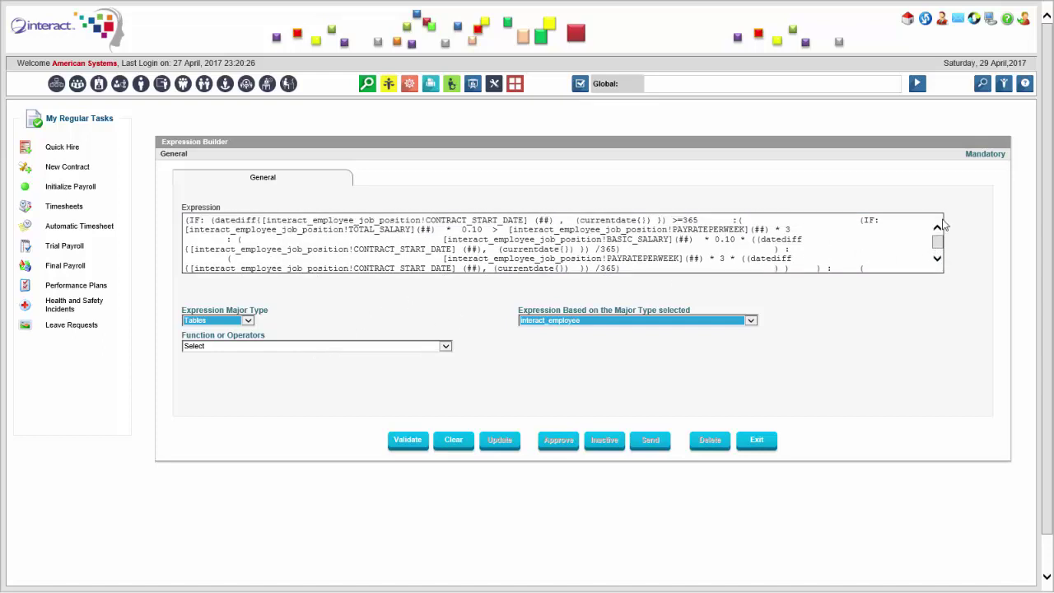
{"action": "left_click", "coordinate": [510, 293]}
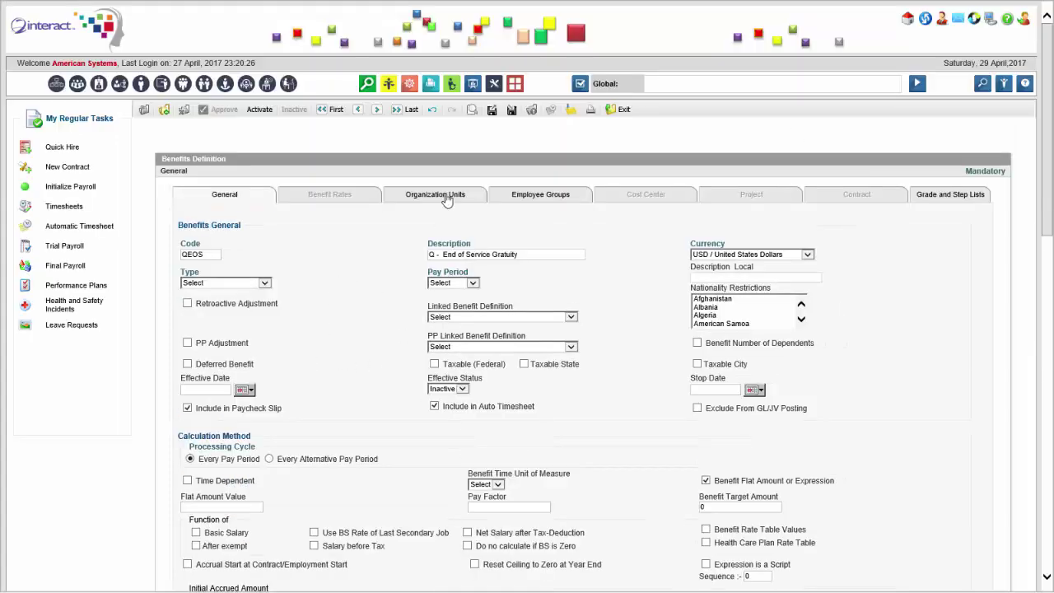
{"action": "left_click", "coordinate": [445, 201]}
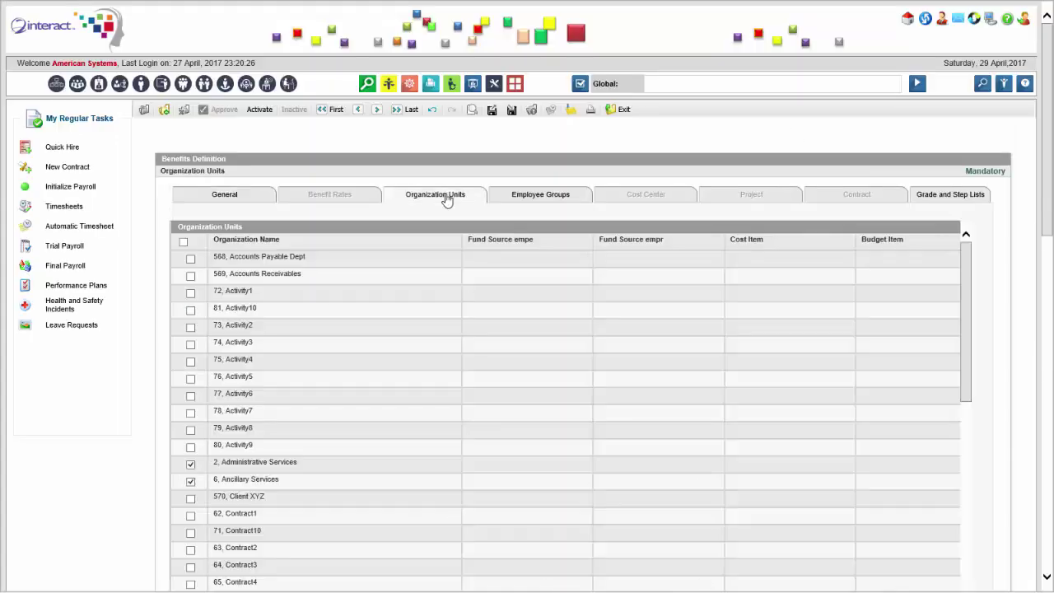
{"action": "left_click", "coordinate": [536, 200]}
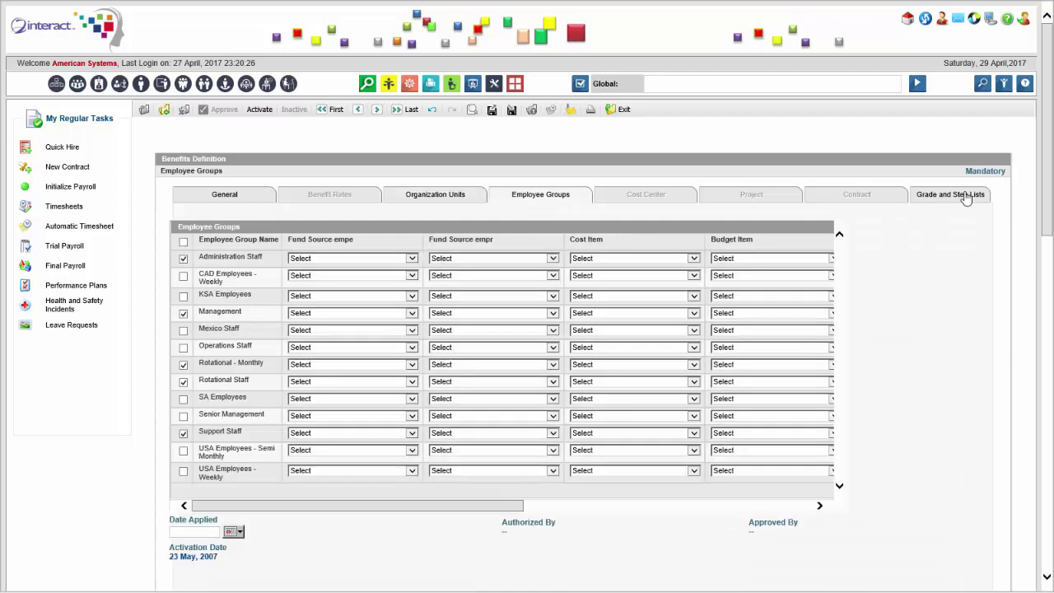
{"action": "left_click", "coordinate": [965, 196]}
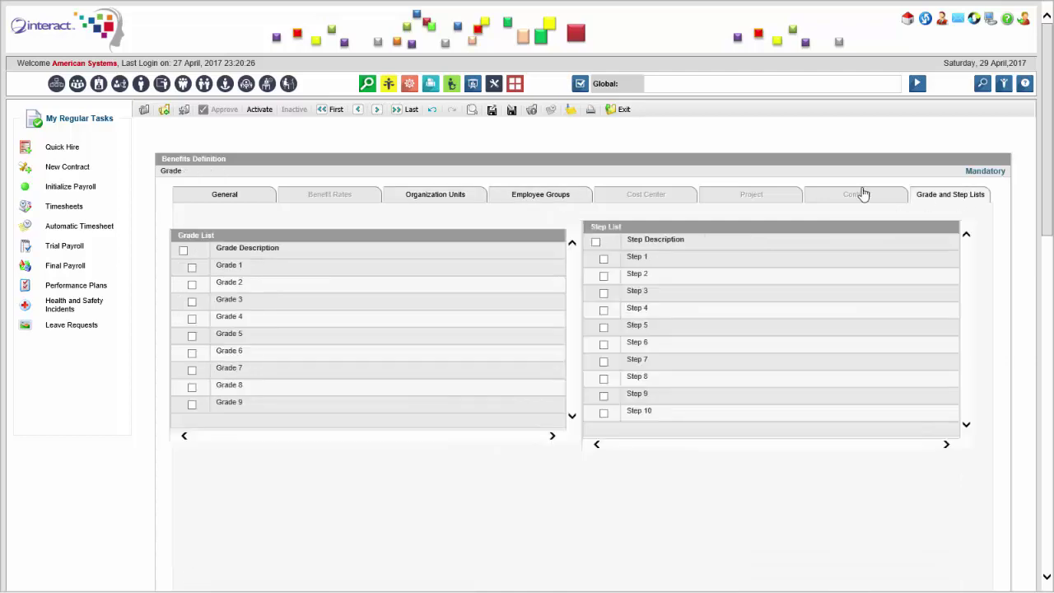
{"action": "left_click", "coordinate": [240, 201]}
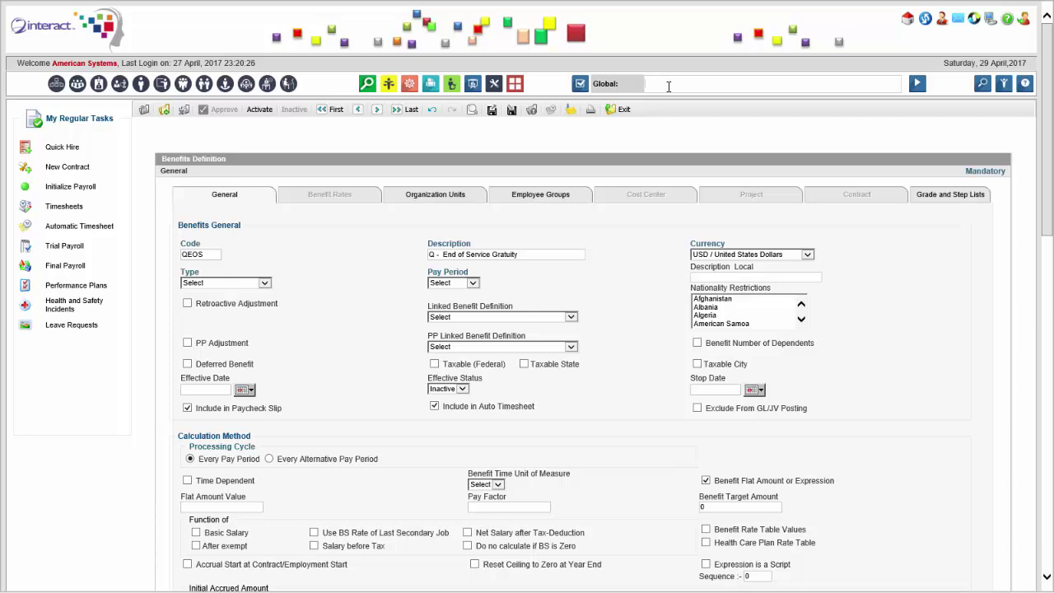
Search globally for 'allowance' to reach the CAR005 Car Allowance definition
{"action": "type", "text": "allowance"}
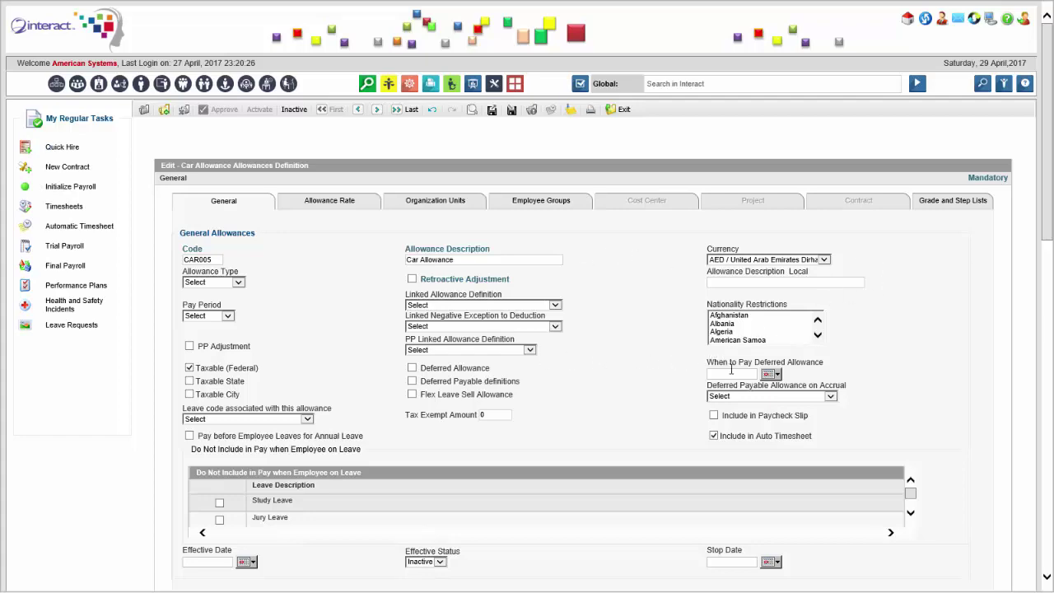
{"action": "left_click_drag", "start_coordinate": [1050, 147], "coordinate": [1049, 233]}
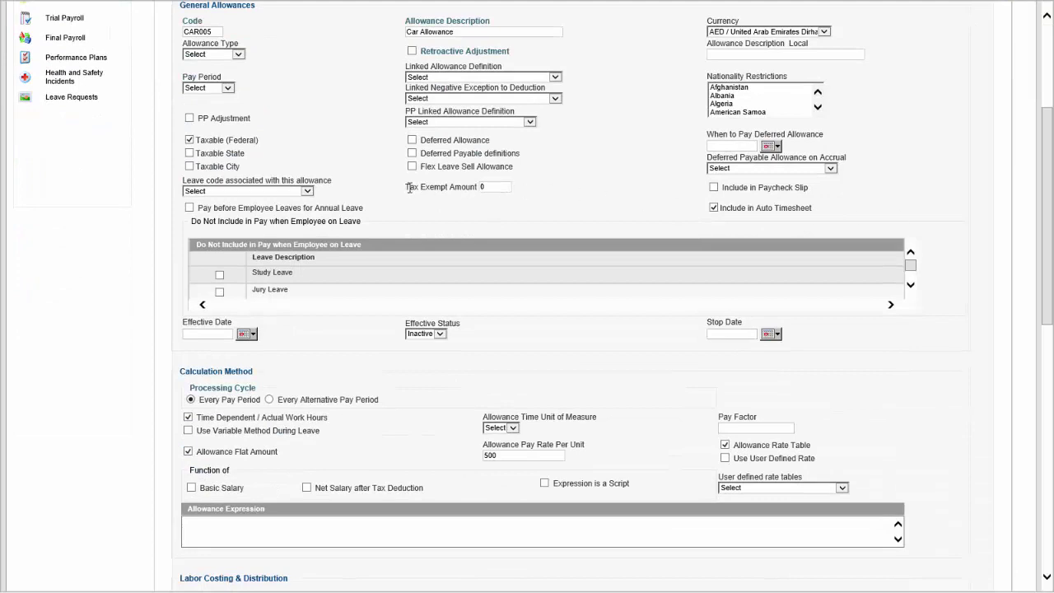
{"action": "left_click_drag", "start_coordinate": [405, 188], "coordinate": [477, 188]}
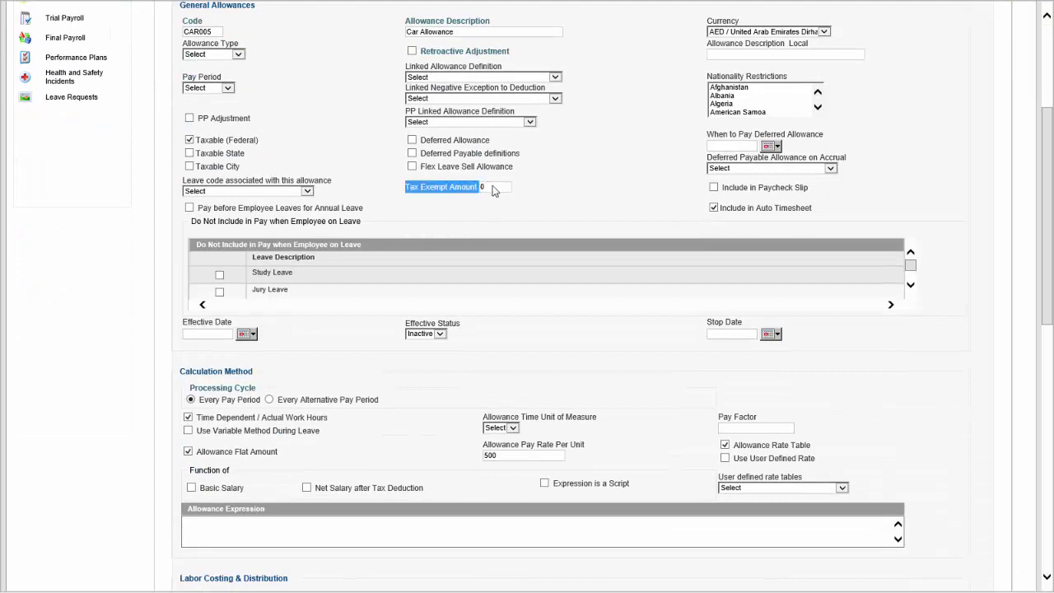
{"action": "left_click", "coordinate": [520, 265]}
{"action": "scroll", "coordinate": [520, 266], "scroll_direction": "down", "scroll_amount": 8}
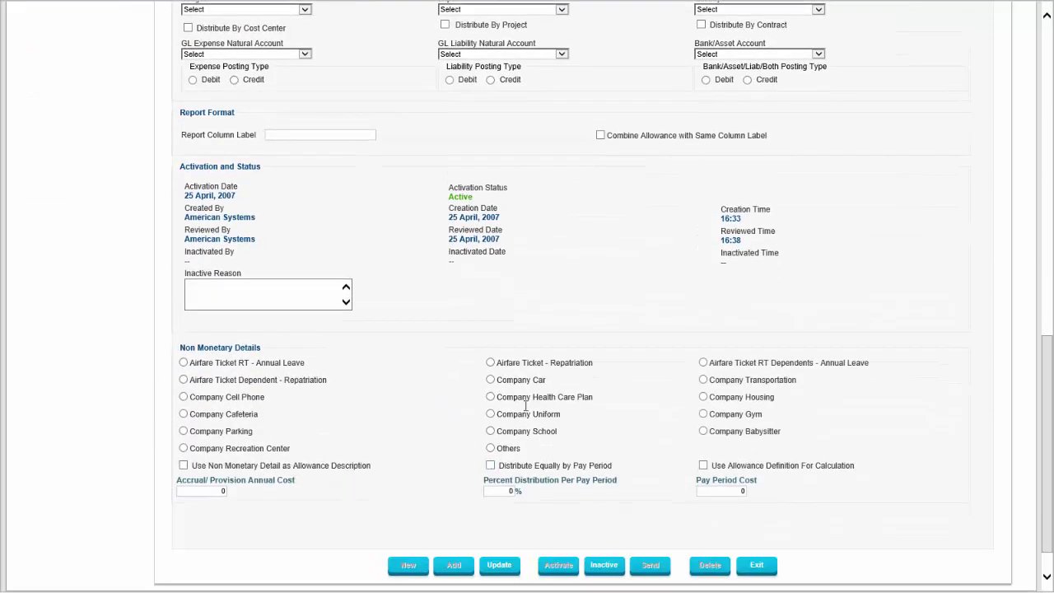
{"action": "left_click_drag", "start_coordinate": [178, 480], "coordinate": [286, 484]}
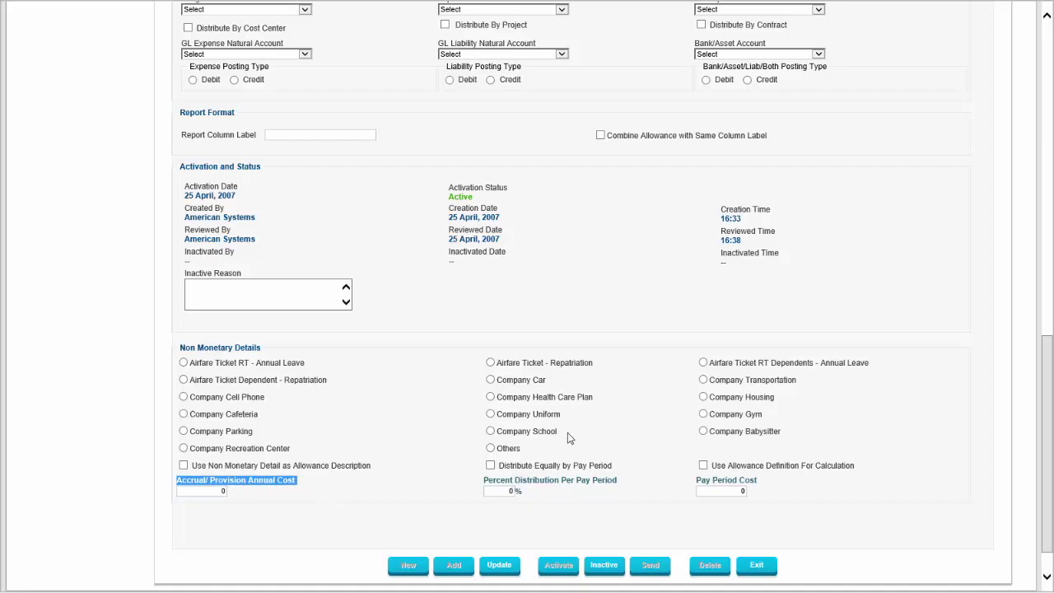
{"action": "scroll", "coordinate": [567, 432], "scroll_direction": "up", "scroll_amount": 6}
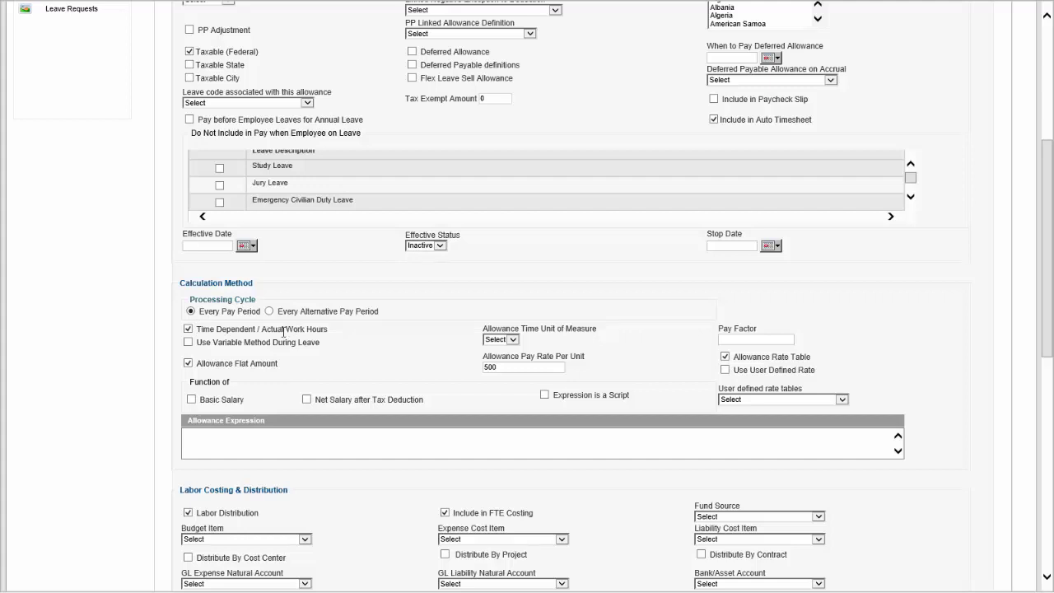
{"action": "triple_click", "coordinate": [231, 363]}
{"action": "left_click", "coordinate": [305, 367]}
{"action": "scroll", "coordinate": [383, 360], "scroll_direction": "up", "scroll_amount": 4}
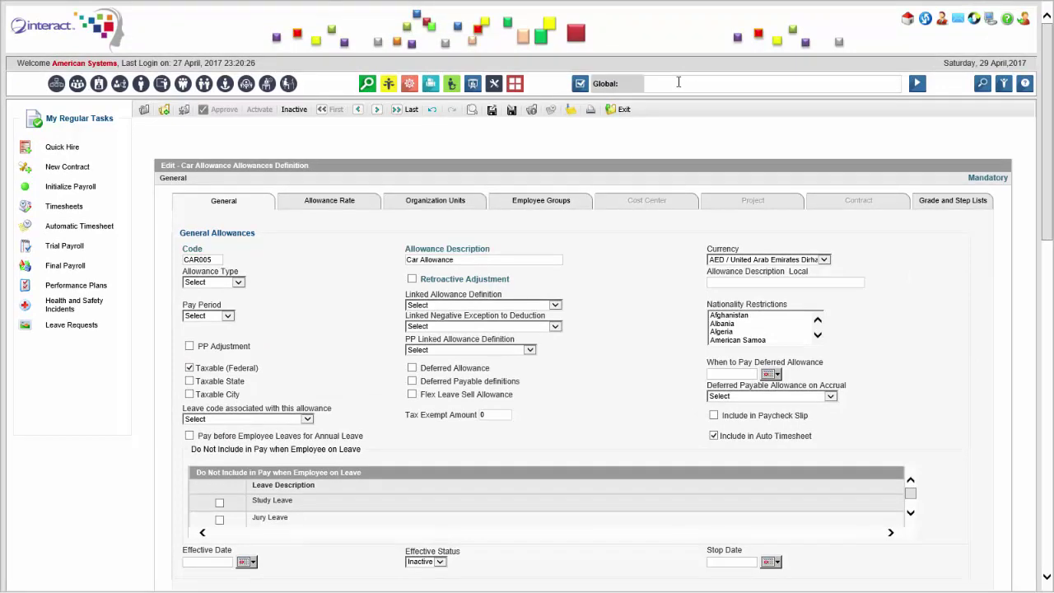
Search globally for 'deductions' and open the 001 Garnishments deduction
{"action": "left_click", "coordinate": [678, 82]}
{"action": "type", "text": "deductions"}
{"action": "key", "text": "Return"}
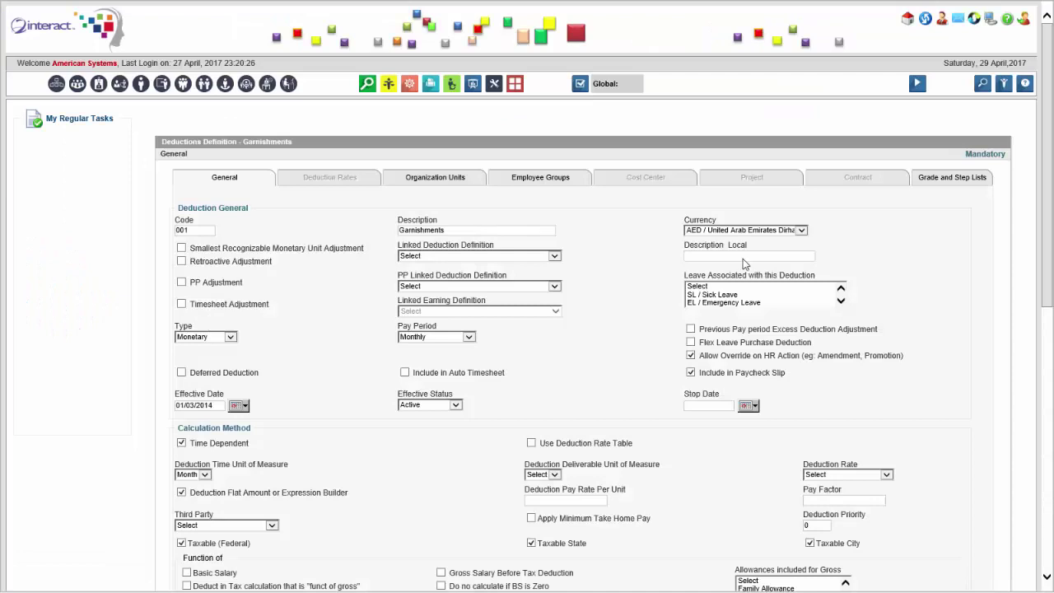
{"action": "left_click", "coordinate": [745, 247]}
{"action": "left_click", "coordinate": [732, 260]}
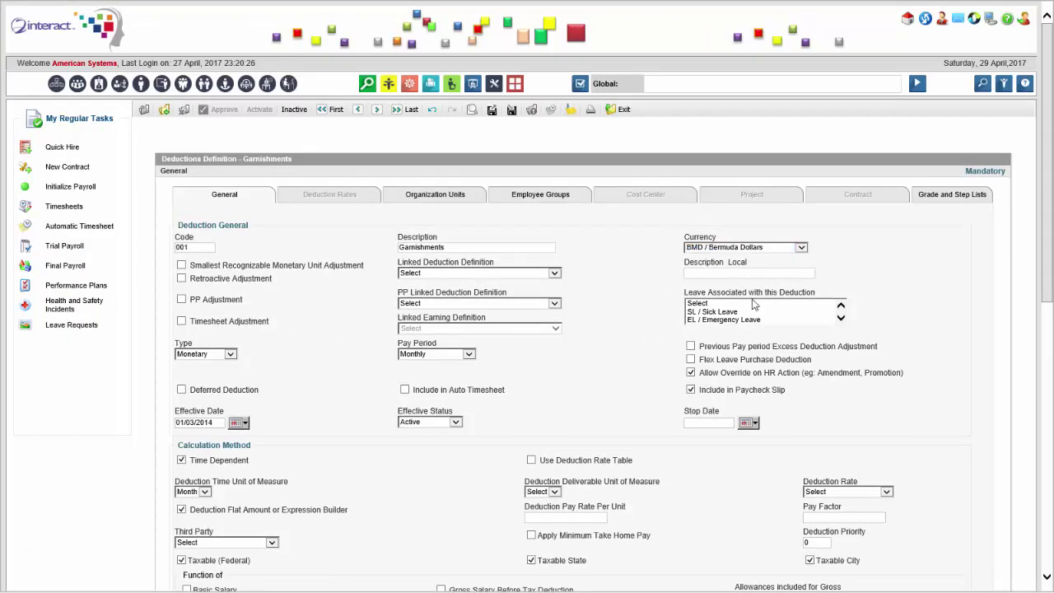
Review the Garnishments options, including Previous Pay period Excess Deduction Adjustment
{"action": "left_click_drag", "start_coordinate": [1050, 132], "coordinate": [1051, 204]}
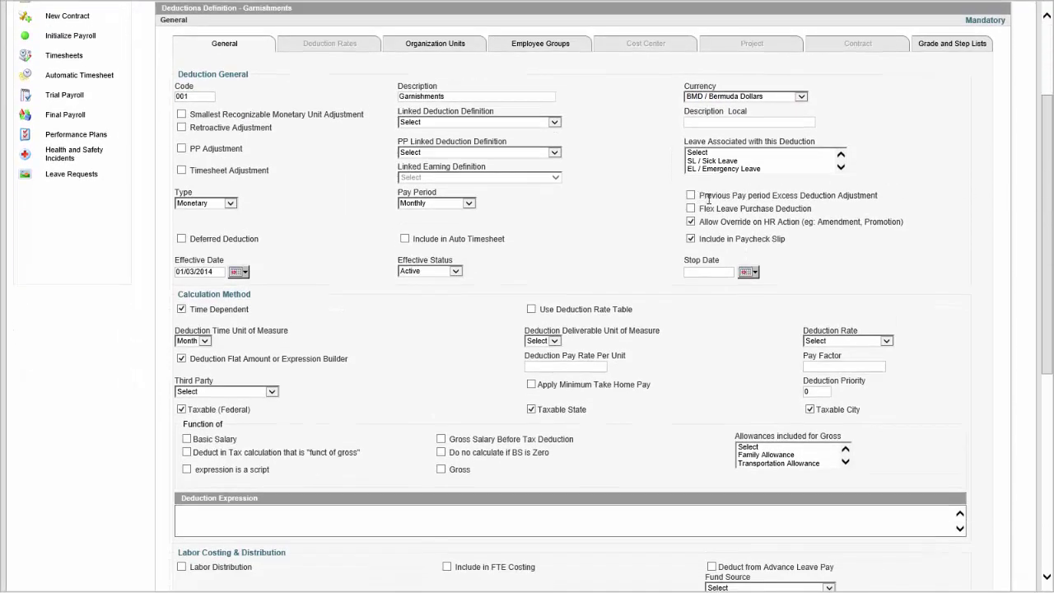
{"action": "left_click_drag", "start_coordinate": [704, 195], "coordinate": [874, 196]}
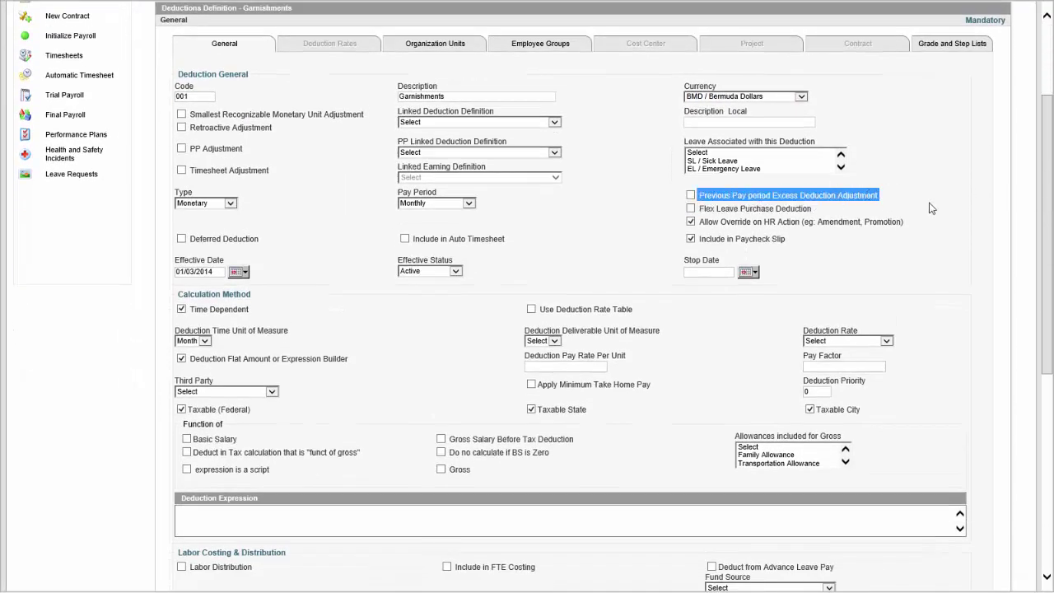
{"action": "left_click", "coordinate": [923, 202]}
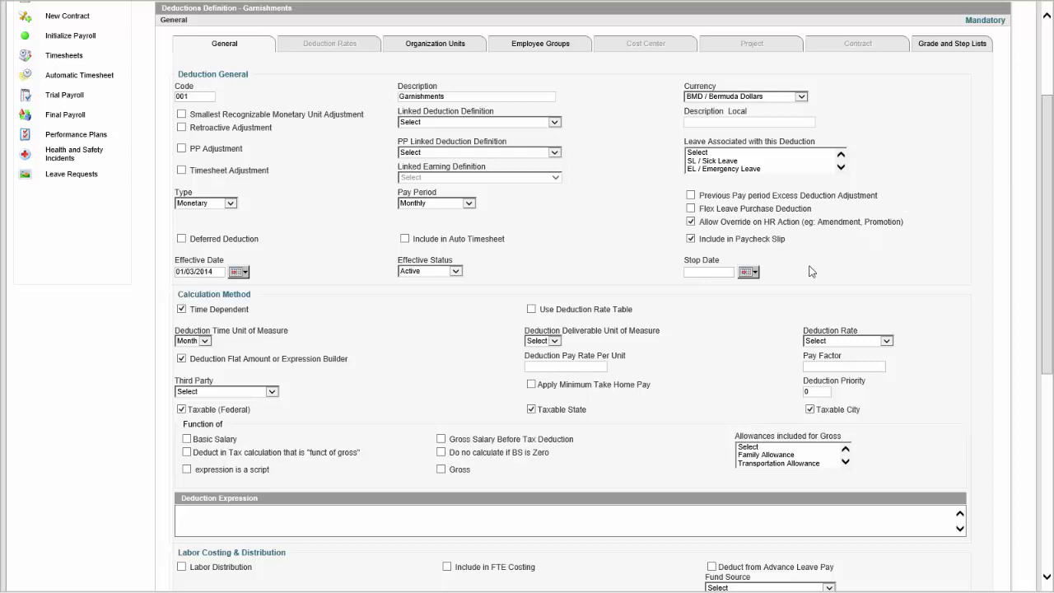
{"action": "scroll", "coordinate": [810, 272], "scroll_direction": "up", "scroll_amount": 3}
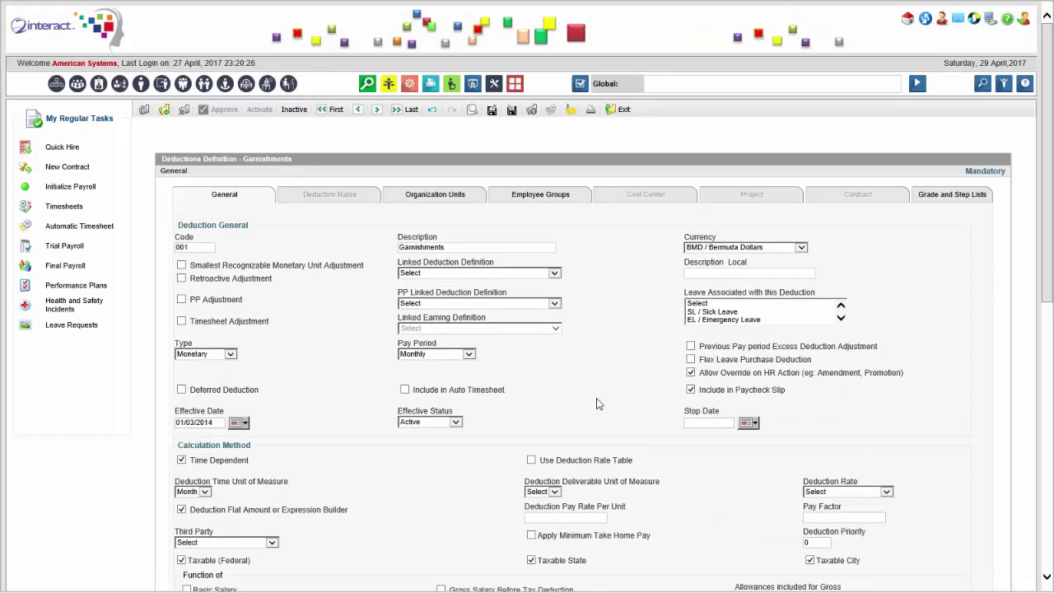
{"action": "scroll", "coordinate": [596, 401], "scroll_direction": "down", "scroll_amount": 3}
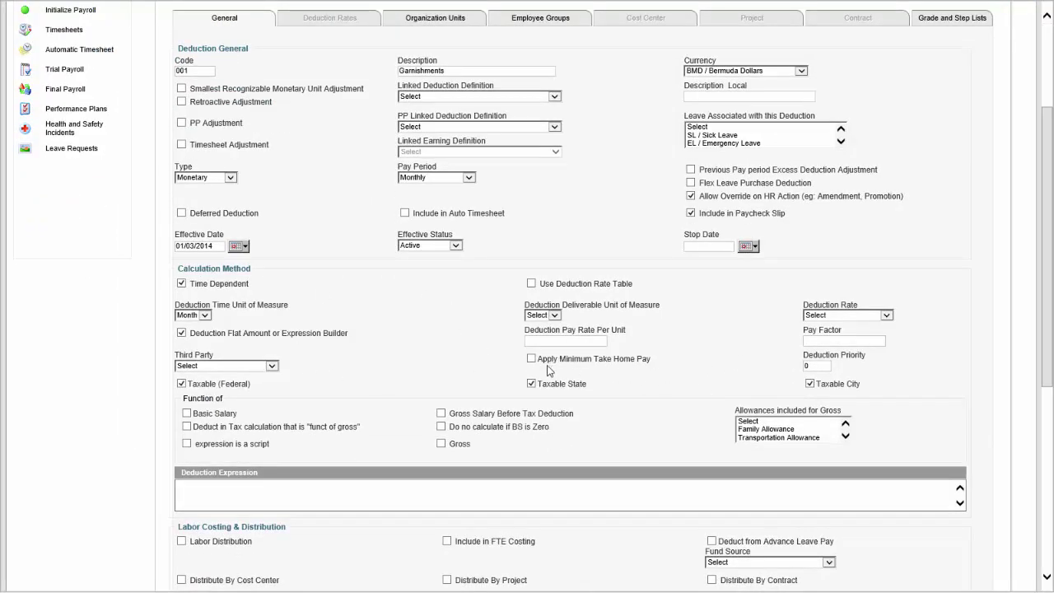
Review the Apply Minimum Take Home Pay option and Deduction Priority field on Garnishments
{"action": "left_click_drag", "start_coordinate": [538, 360], "coordinate": [652, 362]}
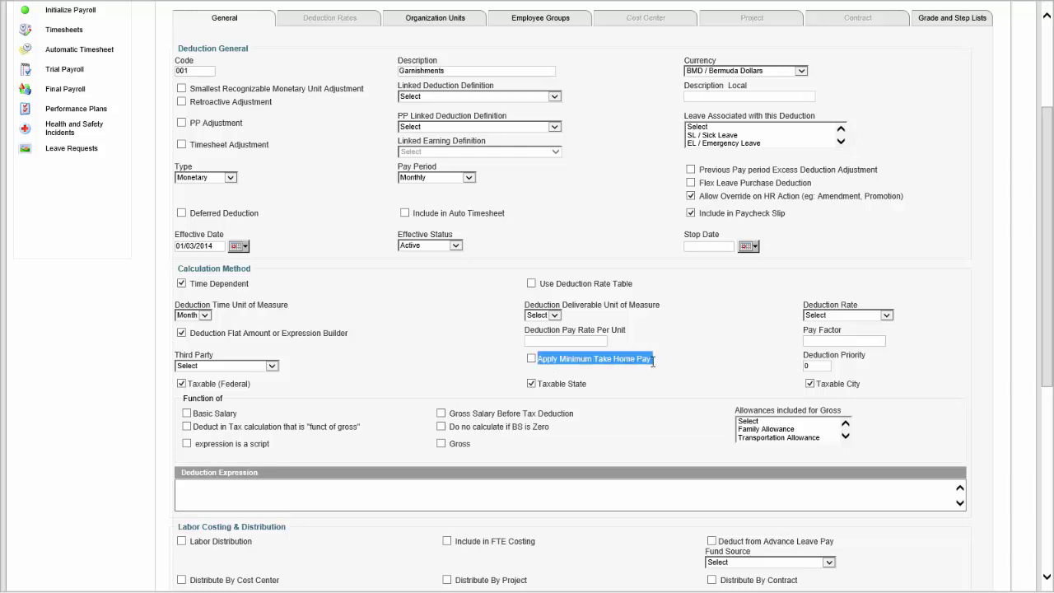
{"action": "double_click", "coordinate": [831, 355]}
{"action": "left_click_drag", "start_coordinate": [838, 355], "coordinate": [815, 374]}
{"action": "left_click", "coordinate": [818, 371]}
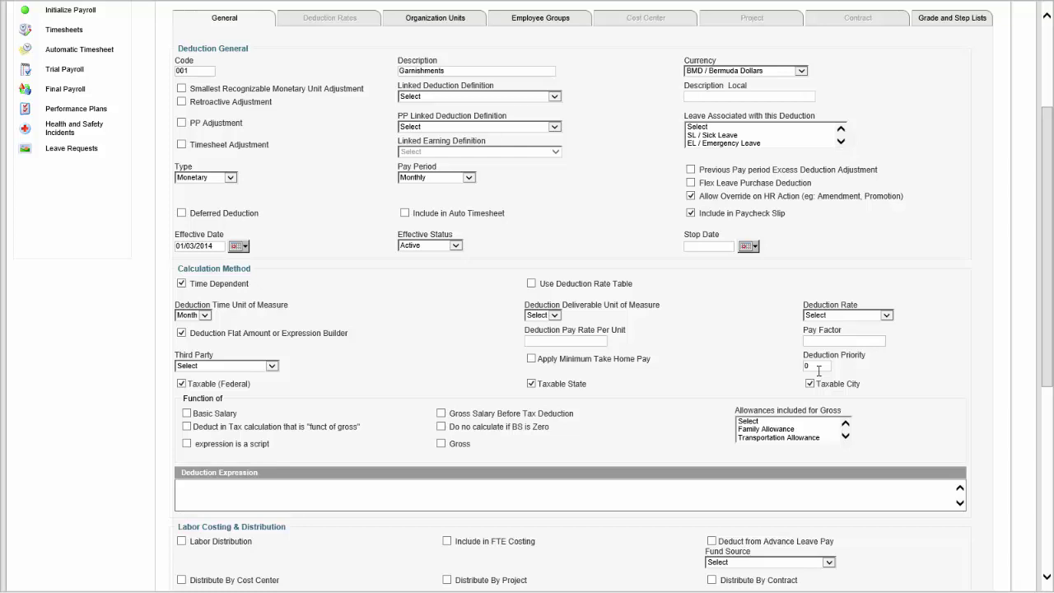
{"action": "triple_click", "coordinate": [591, 360]}
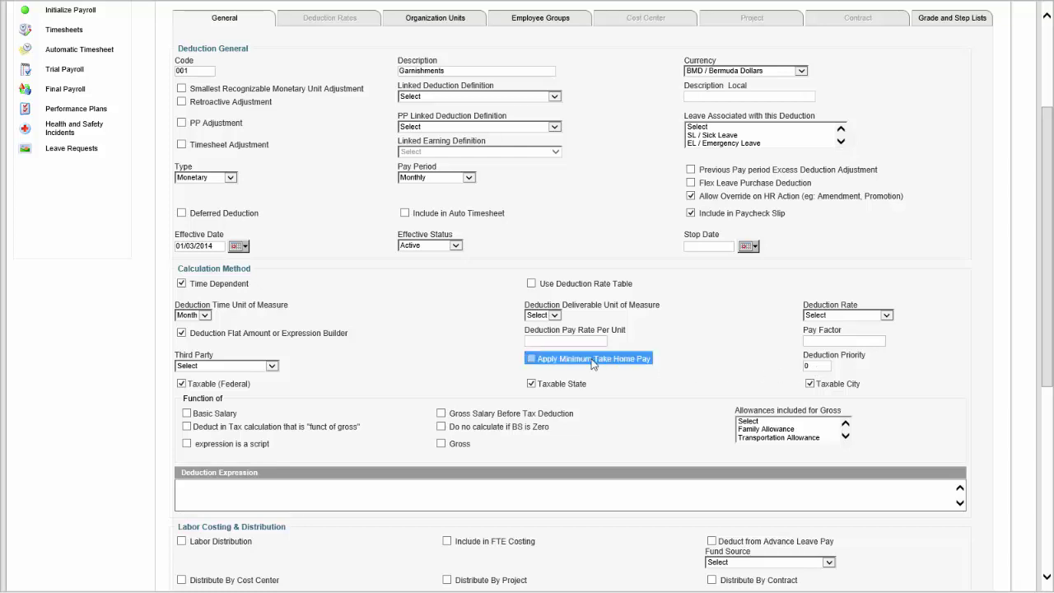
{"action": "left_click", "coordinate": [690, 366]}
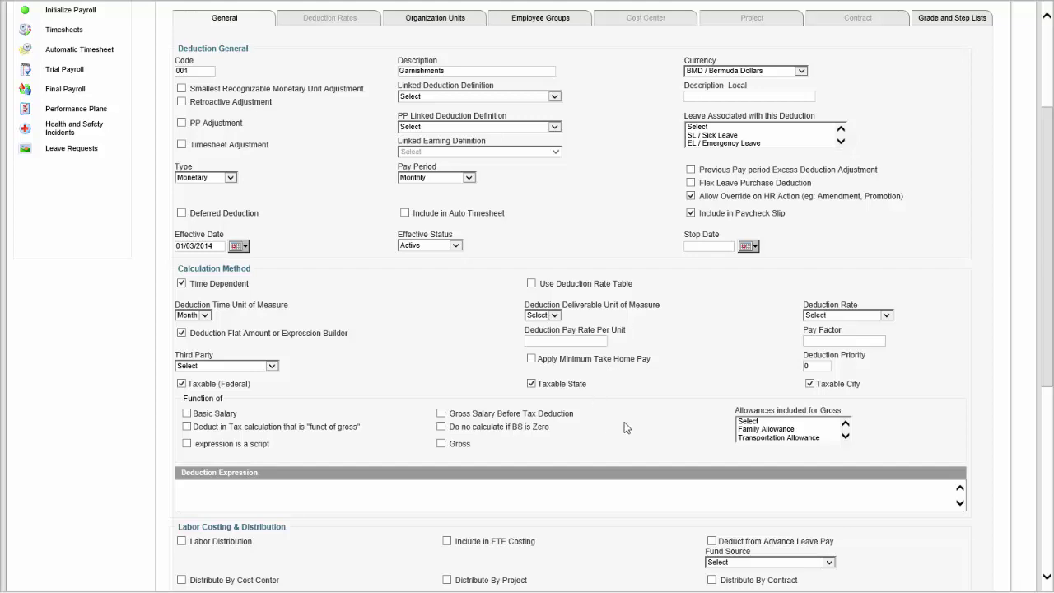
Scroll down to the Garnishments deduction expression and place the cursor in it
{"action": "scroll", "coordinate": [624, 427], "scroll_direction": "down", "scroll_amount": 2}
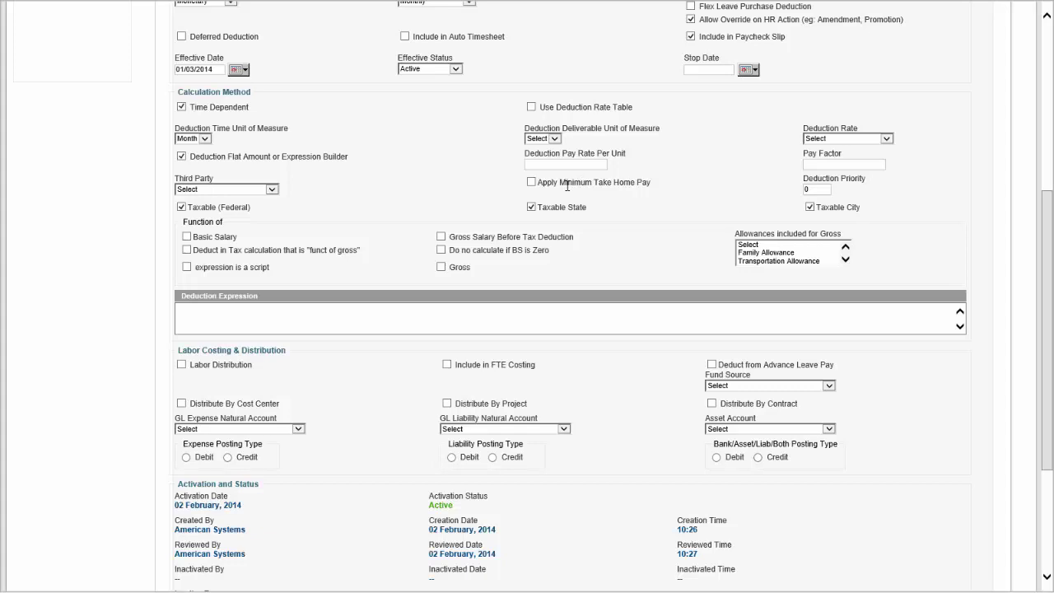
{"action": "scroll", "coordinate": [567, 185], "scroll_direction": "down", "scroll_amount": 1}
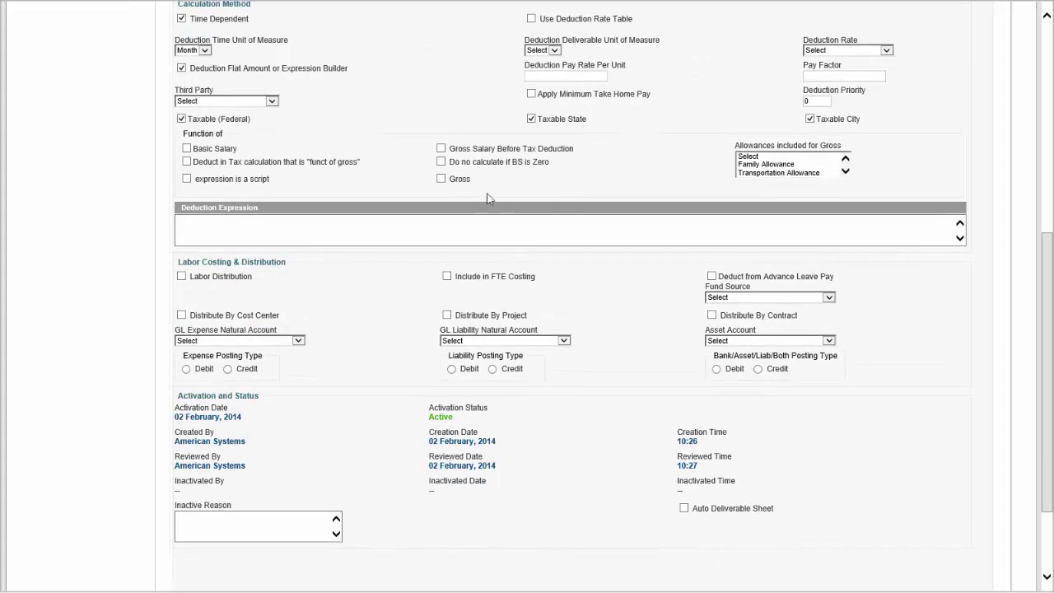
{"action": "left_click", "coordinate": [432, 238]}
{"action": "scroll", "coordinate": [584, 231], "scroll_direction": "up", "scroll_amount": 5}
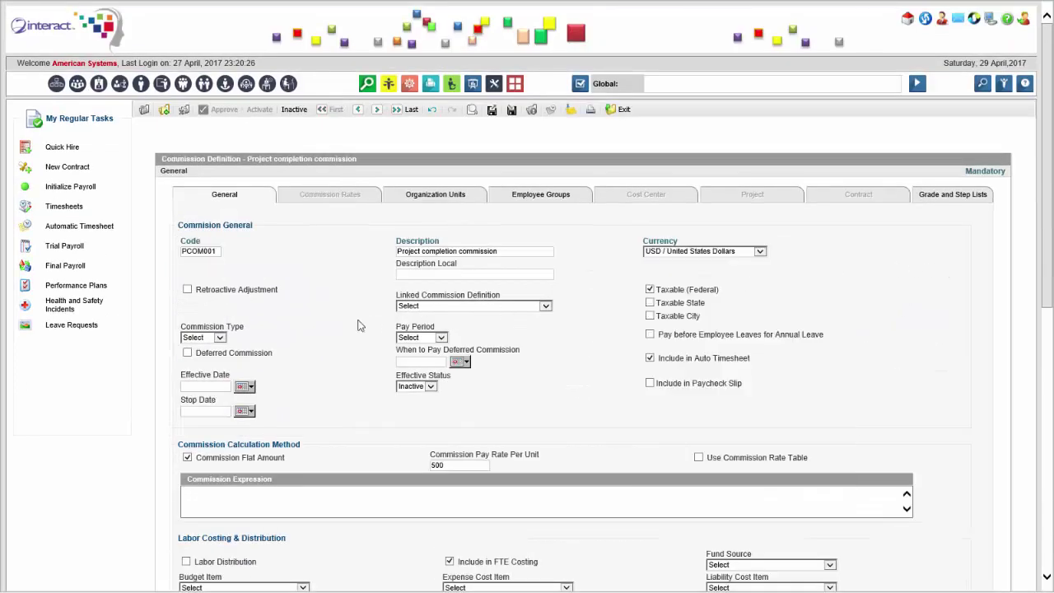
{"action": "left_click", "coordinate": [218, 337]}
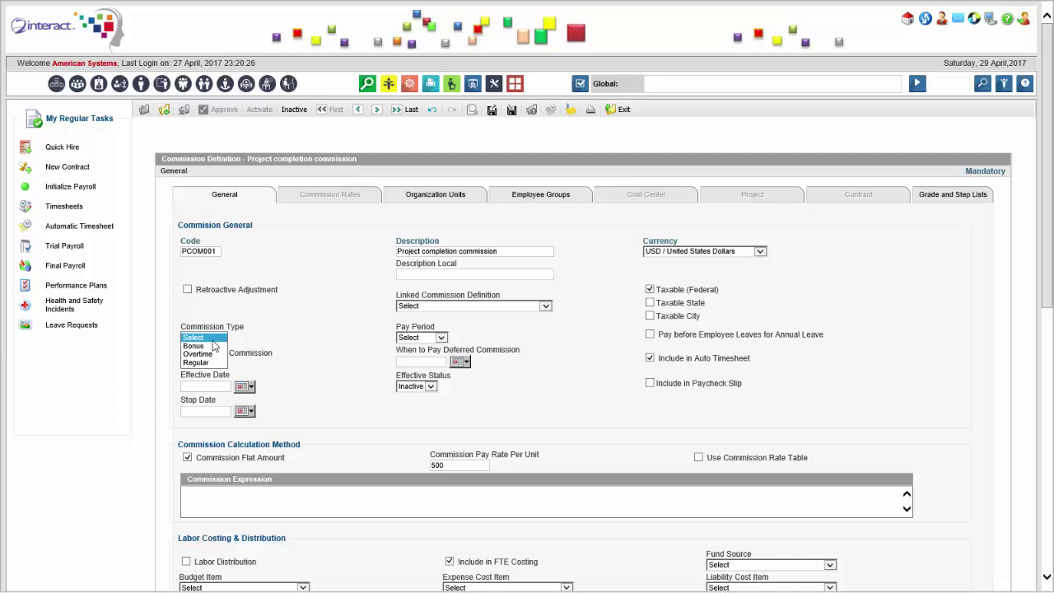
{"action": "left_click", "coordinate": [294, 308]}
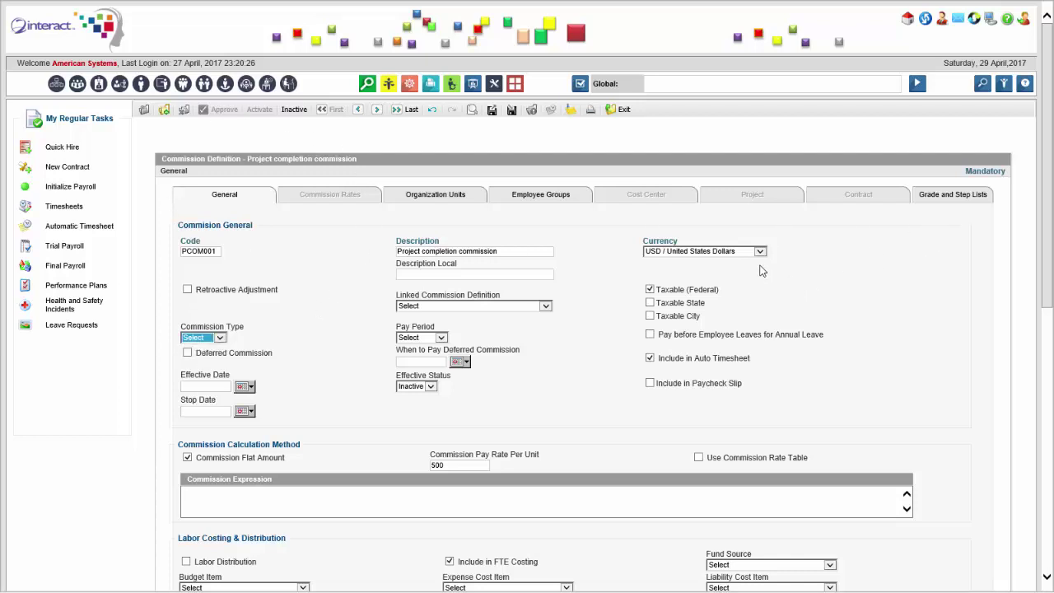
{"action": "left_click_drag", "start_coordinate": [1050, 231], "coordinate": [1039, 320]}
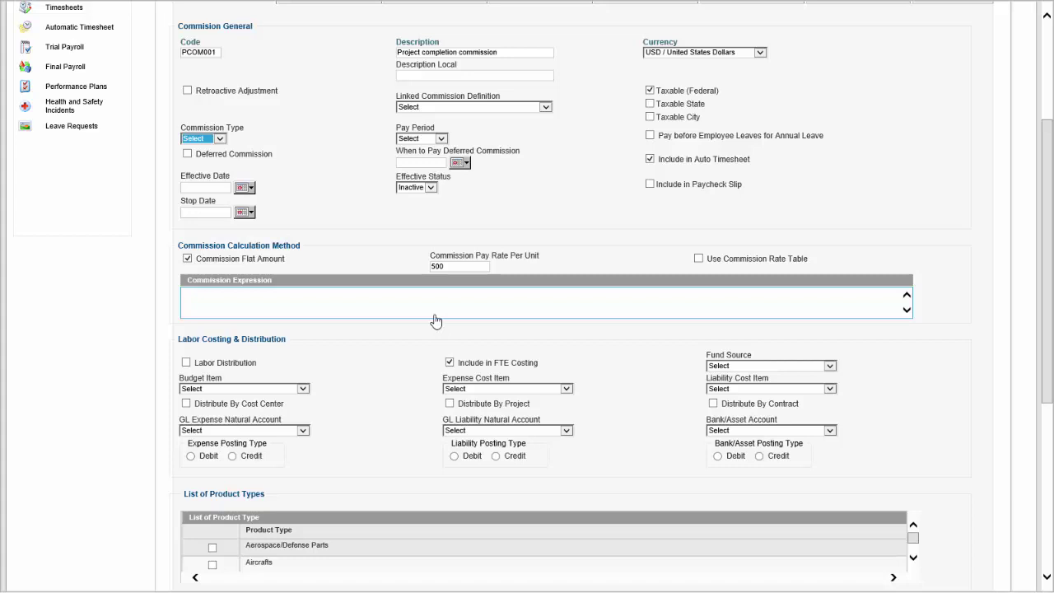
{"action": "scroll", "coordinate": [436, 320], "scroll_direction": "down", "scroll_amount": 5}
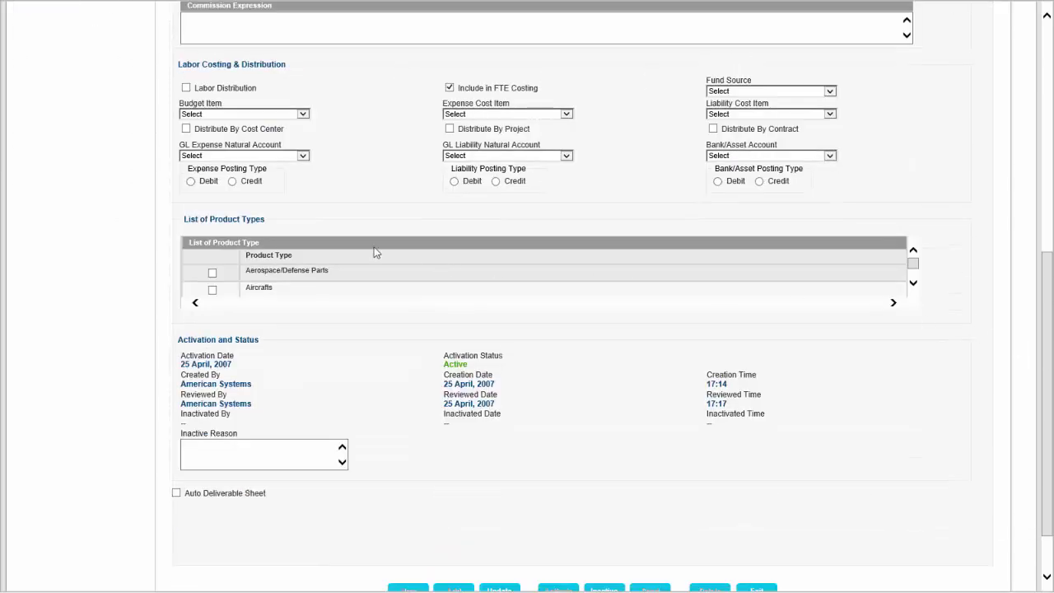
{"action": "left_click_drag", "start_coordinate": [912, 262], "coordinate": [931, 233]}
{"action": "left_click_drag", "start_coordinate": [1044, 338], "coordinate": [1051, 122]}
{"action": "left_click", "coordinate": [631, 471]}
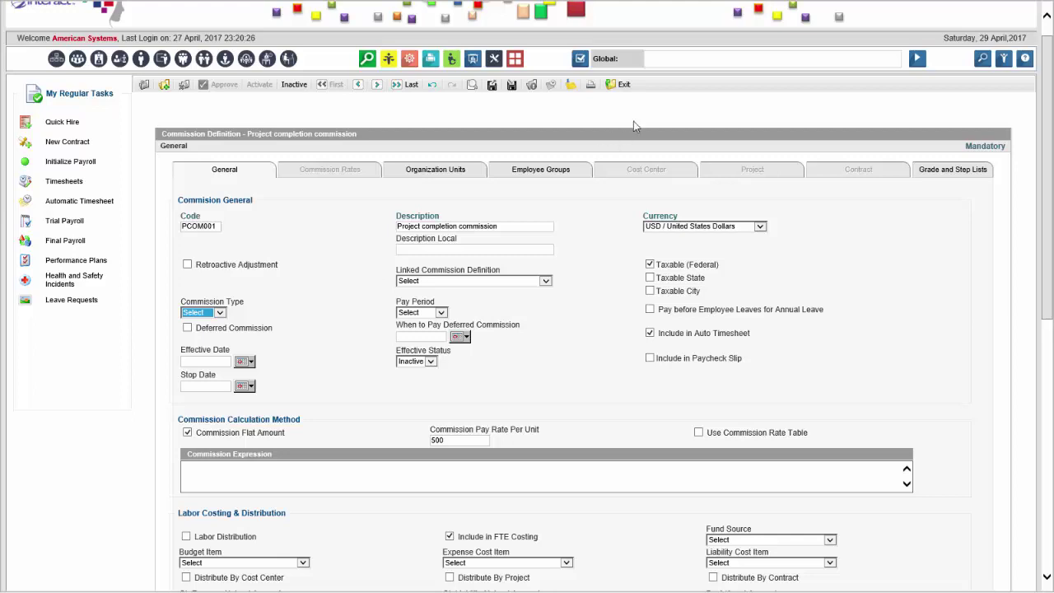
{"action": "scroll", "coordinate": [1048, 176], "scroll_direction": "up", "scroll_amount": 1}
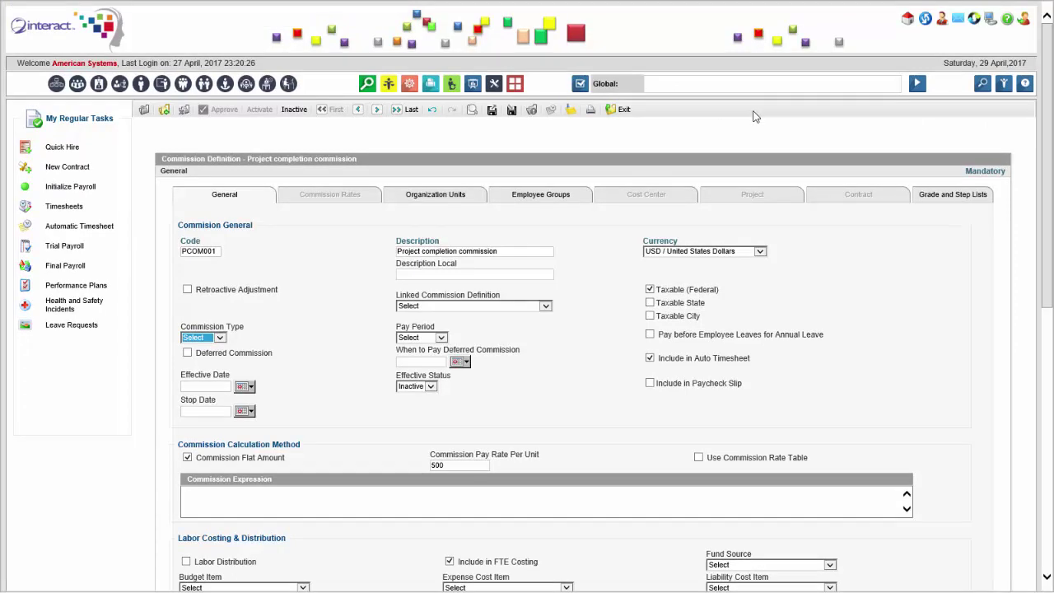
Search globally for 'bonuse' and open the EOY001 Employee Of Year Bonus for editing
{"action": "type", "text": "bonuse"}
{"action": "key", "text": "Return"}
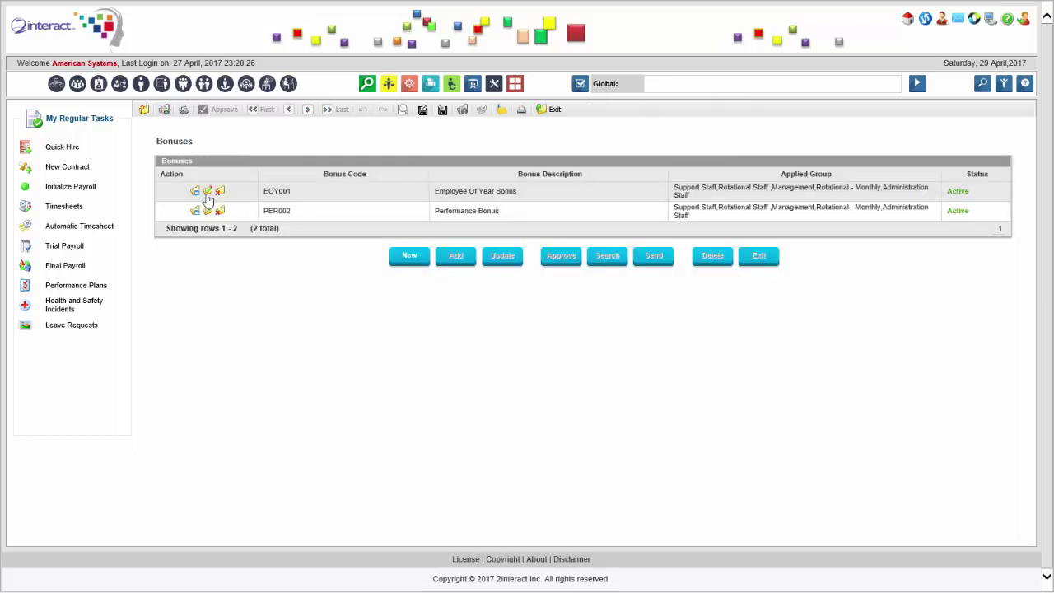
{"action": "left_click", "coordinate": [208, 196]}
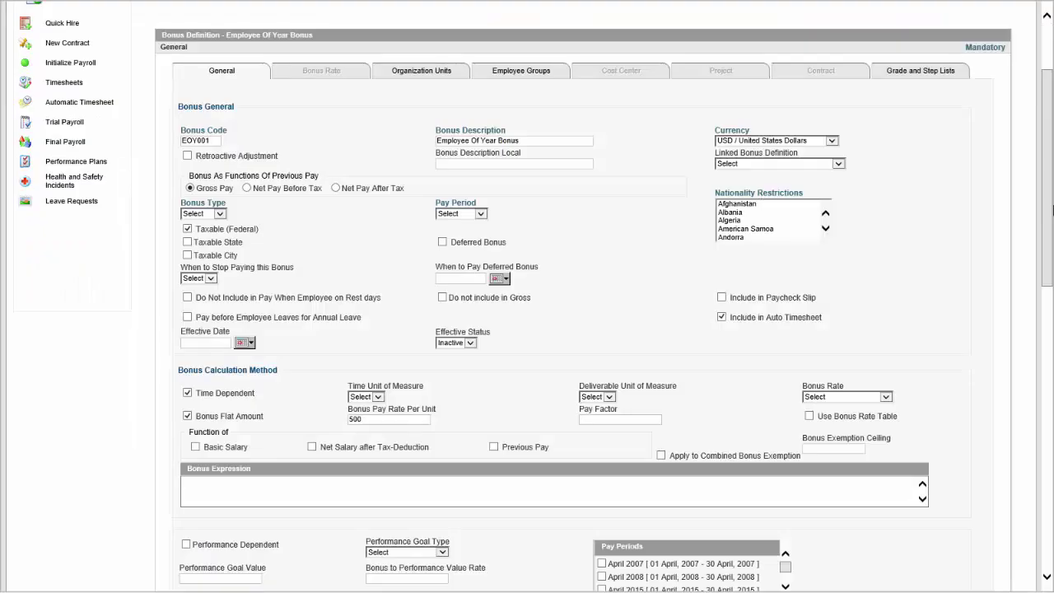
Review the bonus form, checking the performance goal type options without changing them
{"action": "scroll", "coordinate": [1034, 245], "scroll_direction": "down", "scroll_amount": 2}
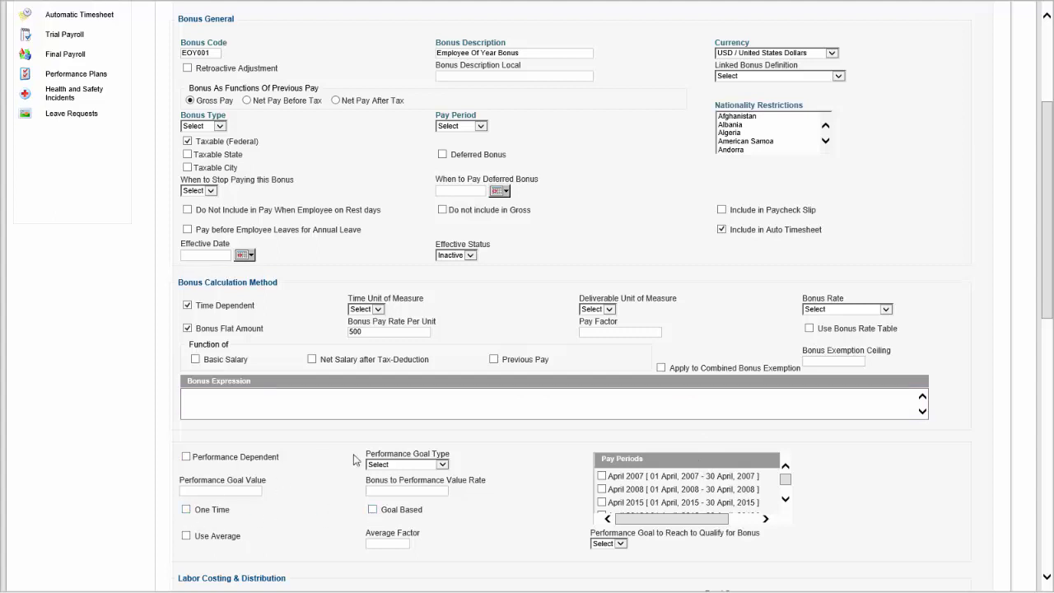
{"action": "left_click", "coordinate": [443, 465]}
{"action": "left_click", "coordinate": [508, 463]}
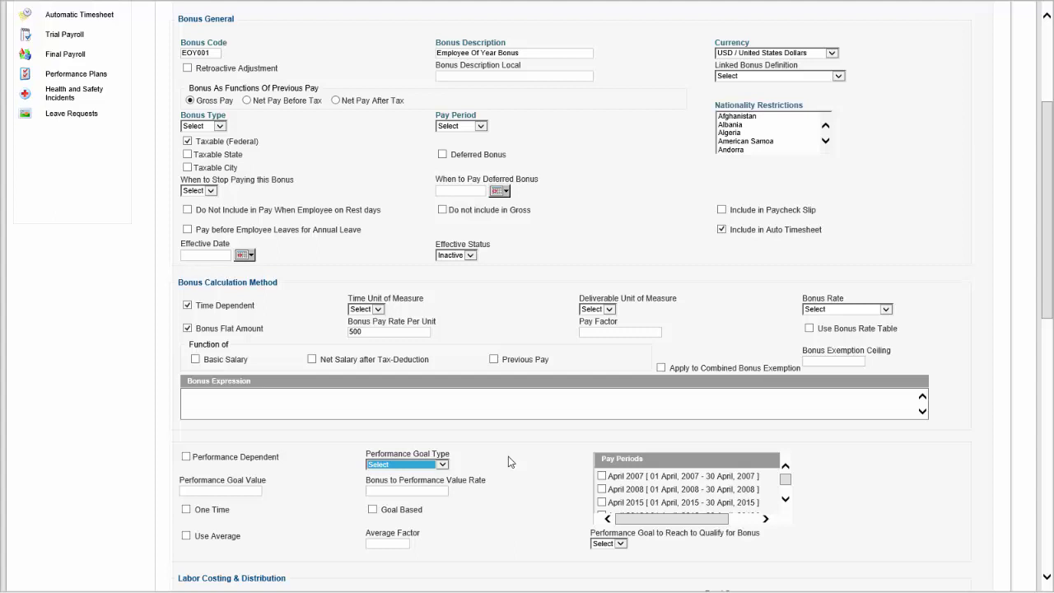
{"action": "scroll", "coordinate": [508, 456], "scroll_direction": "up", "scroll_amount": 3}
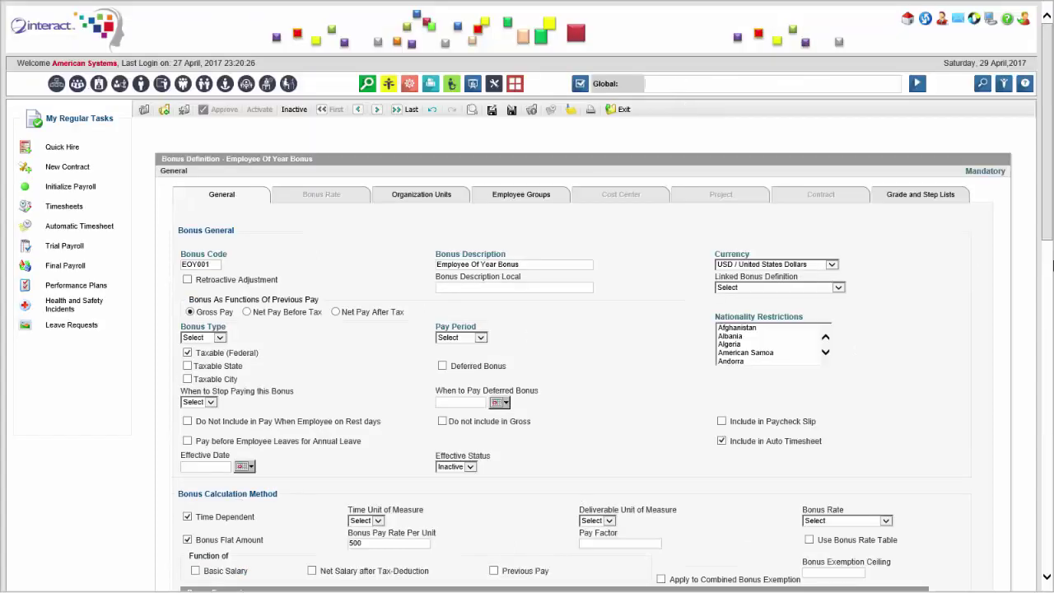
Run global searches for 'taxes' and 'expen', then open the Quick Hires list
{"action": "type", "text": "taxes"}
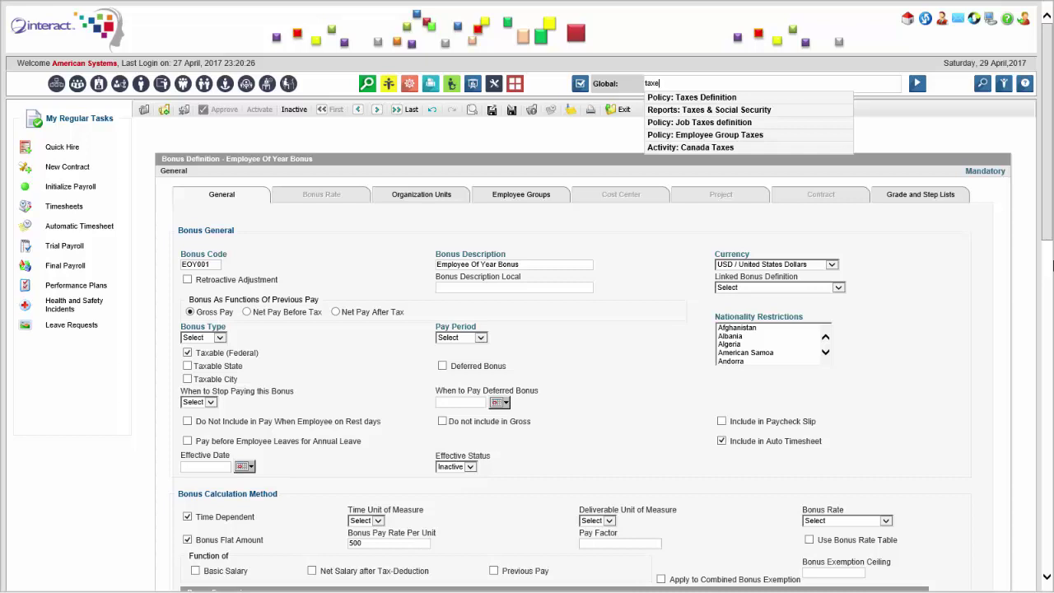
{"action": "key", "text": "Escape"}
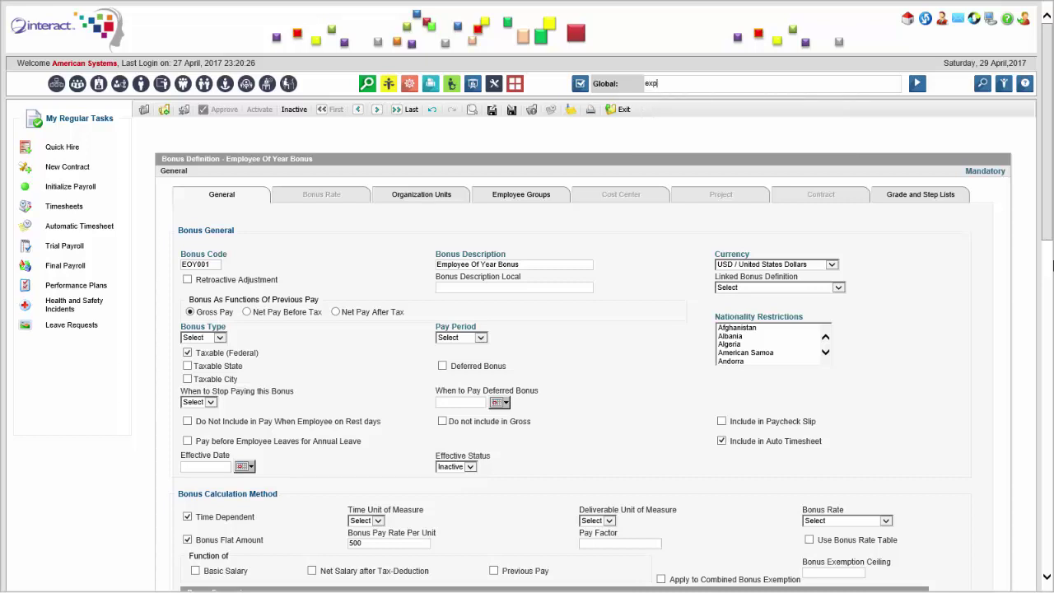
{"action": "type", "text": "expenses"}
{"action": "key", "text": "Return"}
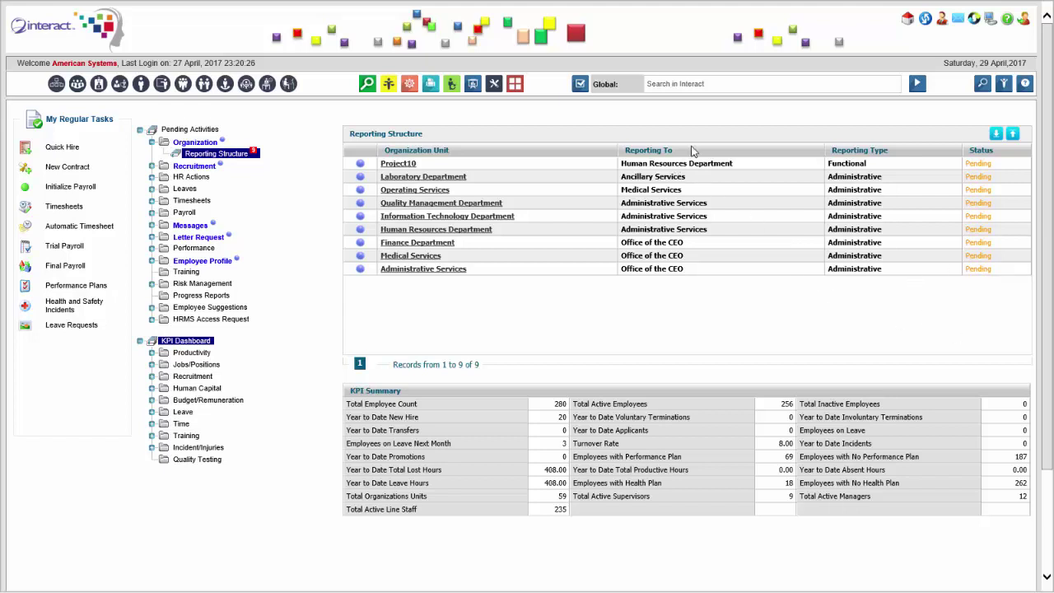
{"action": "left_click", "coordinate": [676, 84]}
{"action": "left_click", "coordinate": [54, 152]}
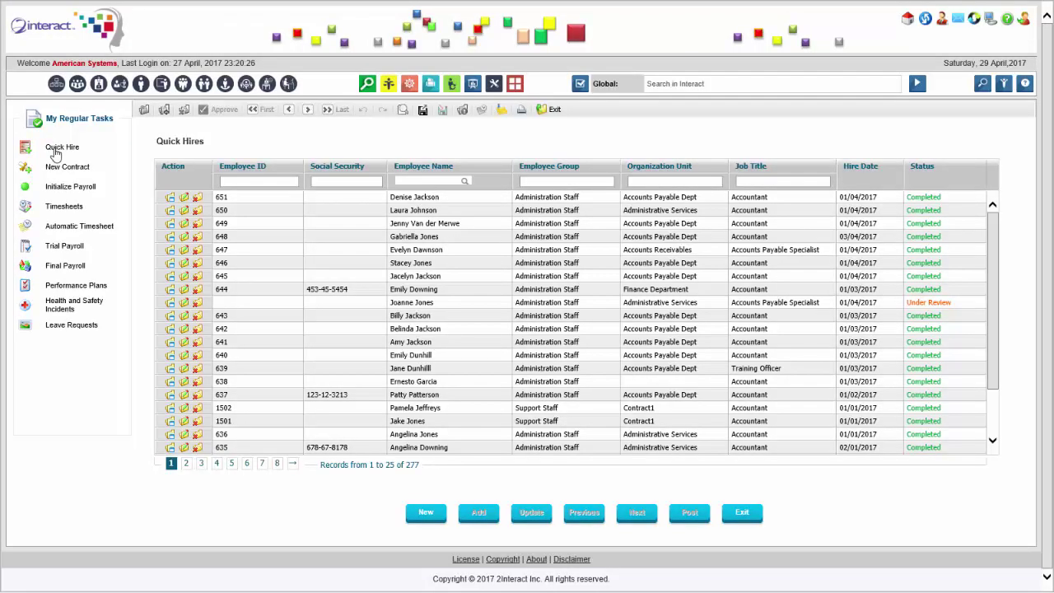
Create a new, blank quick-hire record from the Quick Hires list
{"action": "left_click", "coordinate": [426, 514]}
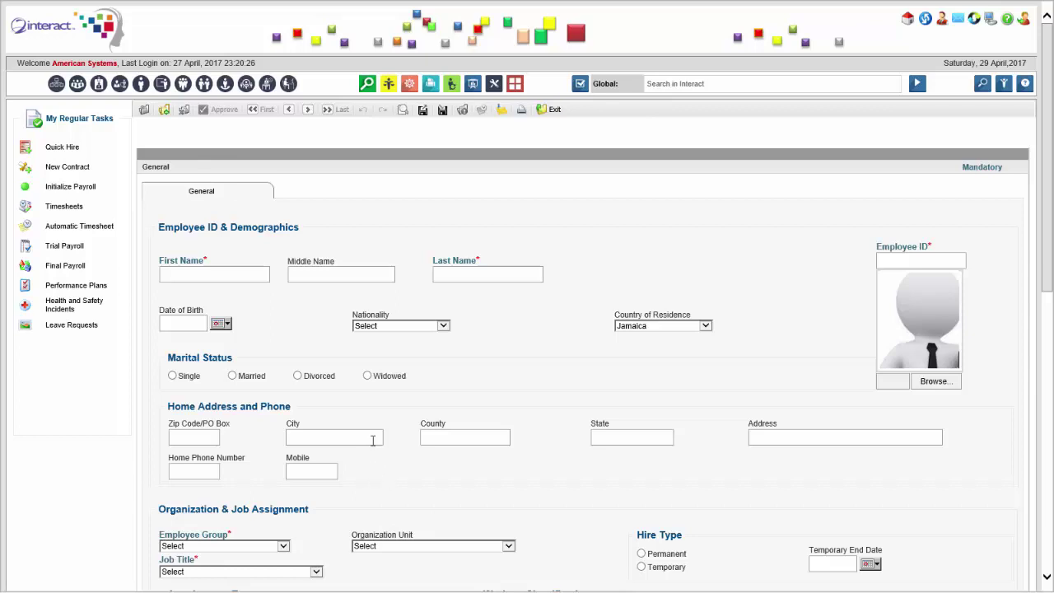
Enter the new hire's first and last name and set residence to United States
{"action": "left_click", "coordinate": [211, 271]}
{"action": "left_click", "coordinate": [480, 275]}
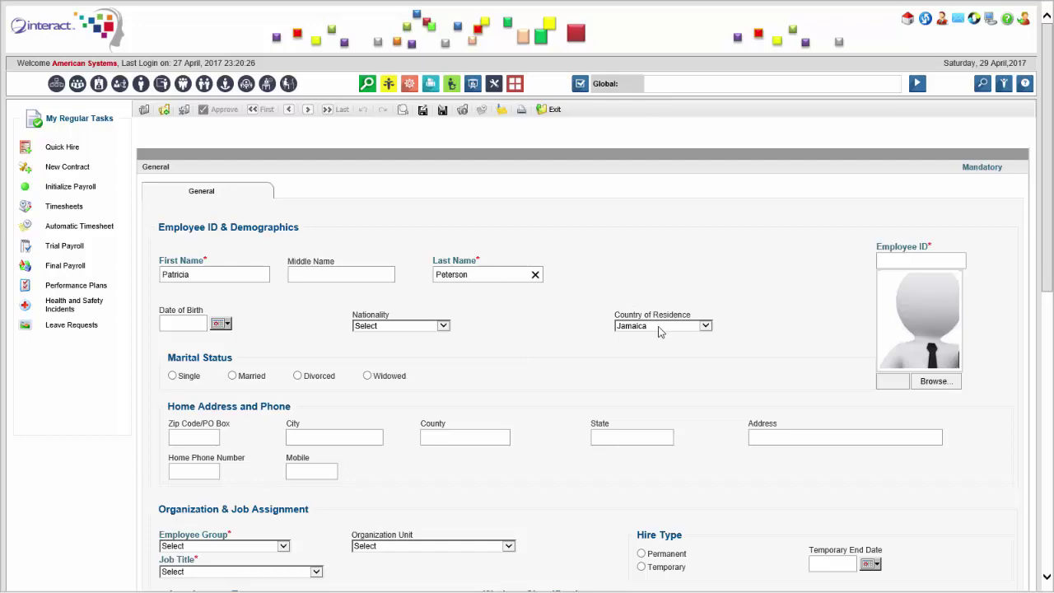
{"action": "left_click", "coordinate": [659, 327]}
{"action": "key", "text": "u"}
{"action": "key", "text": "Down"}
{"action": "key", "text": "Down"}
{"action": "key", "text": "Down"}
{"action": "key", "text": "Down"}
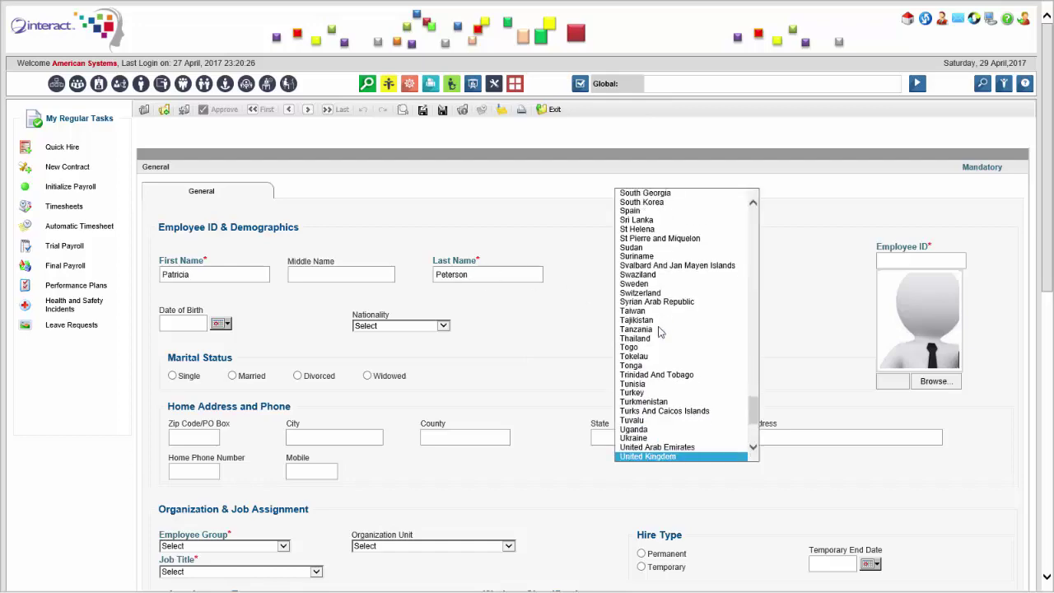
{"action": "key", "text": "Return"}
Assign Administration Staff group, Accounts Payable Dept, Accountant title and an immediate supervisor
{"action": "scroll", "coordinate": [696, 274], "scroll_direction": "down", "scroll_amount": 4}
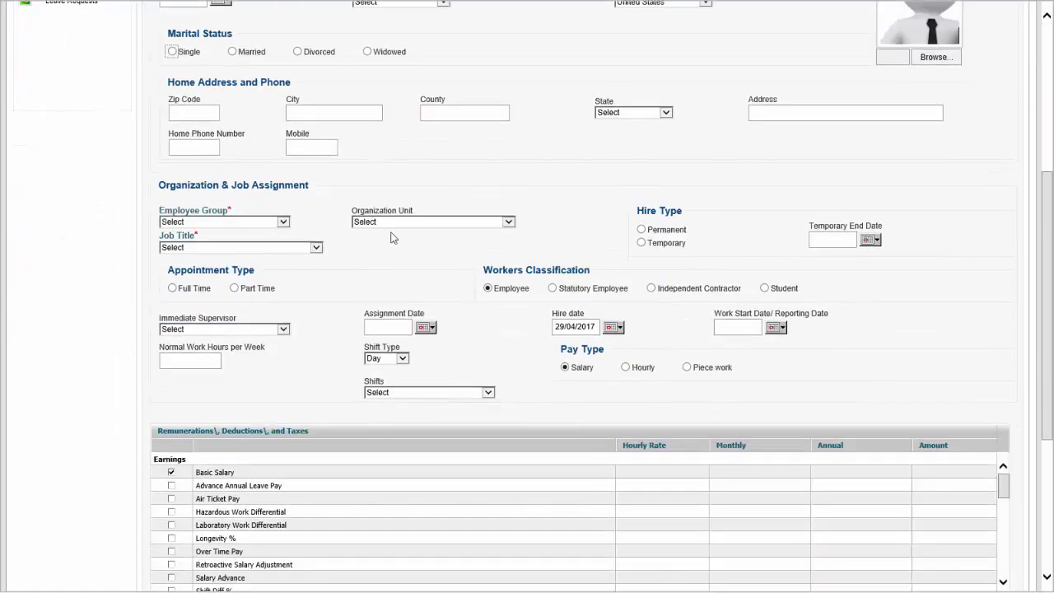
{"action": "left_click_drag", "start_coordinate": [1050, 204], "coordinate": [1044, 257]}
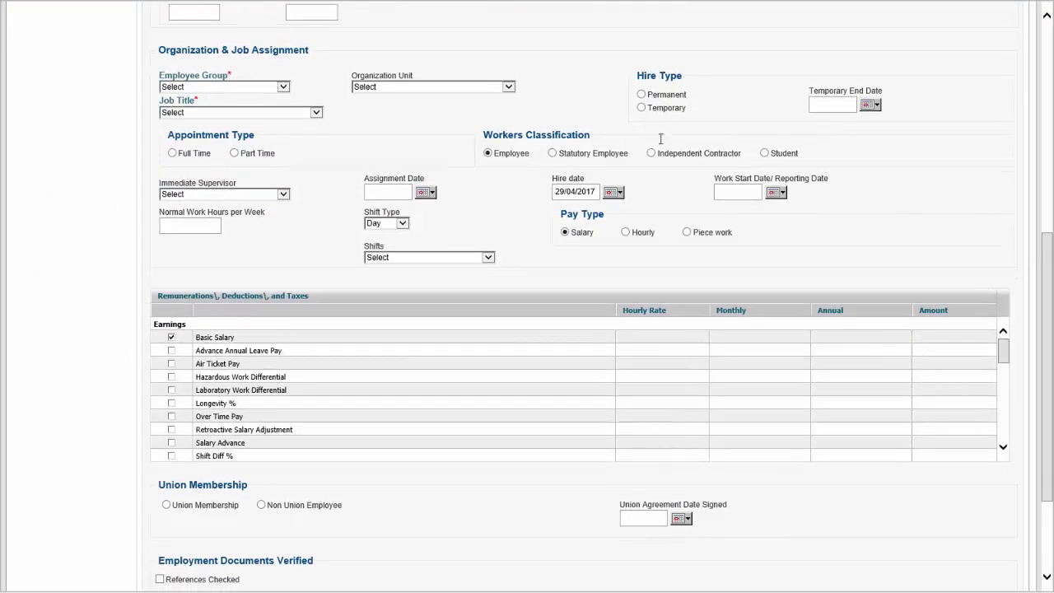
{"action": "left_click", "coordinate": [283, 86]}
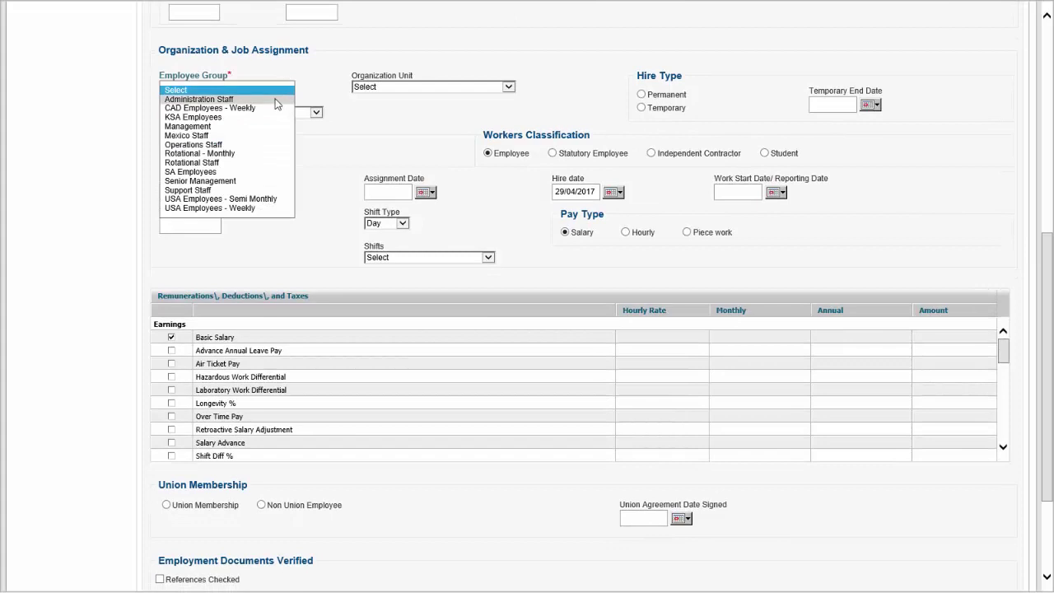
{"action": "left_click", "coordinate": [277, 98]}
{"action": "left_click", "coordinate": [426, 88]}
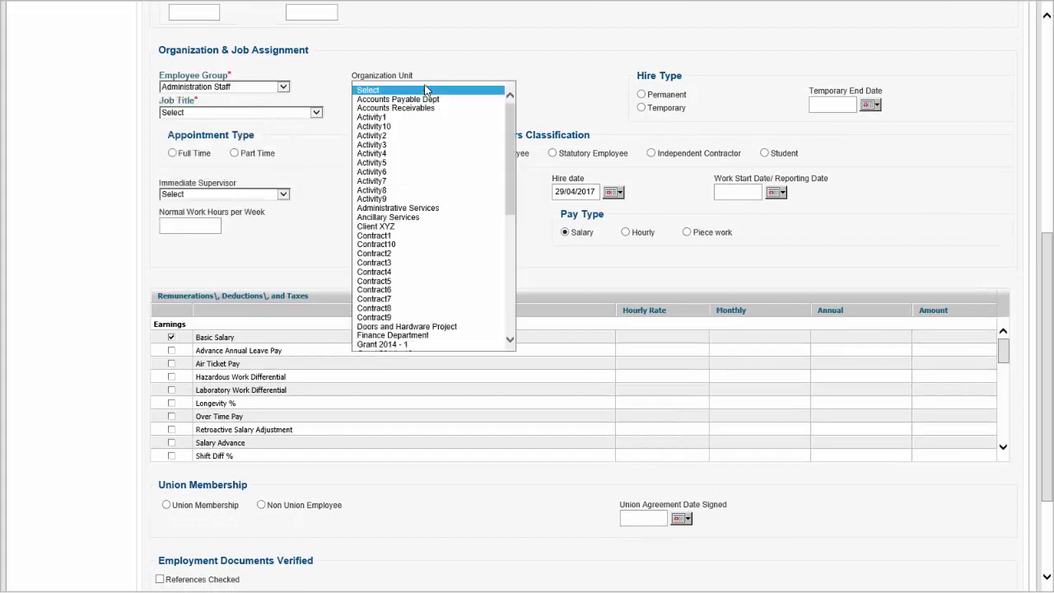
{"action": "left_click", "coordinate": [422, 100]}
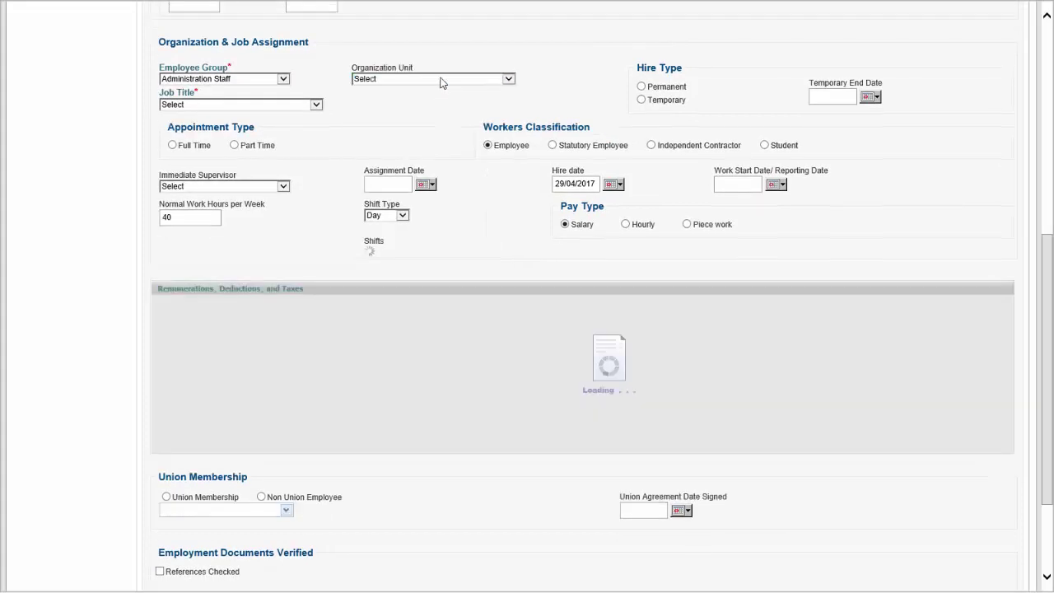
{"action": "left_click", "coordinate": [428, 79]}
{"action": "left_click", "coordinate": [433, 92]}
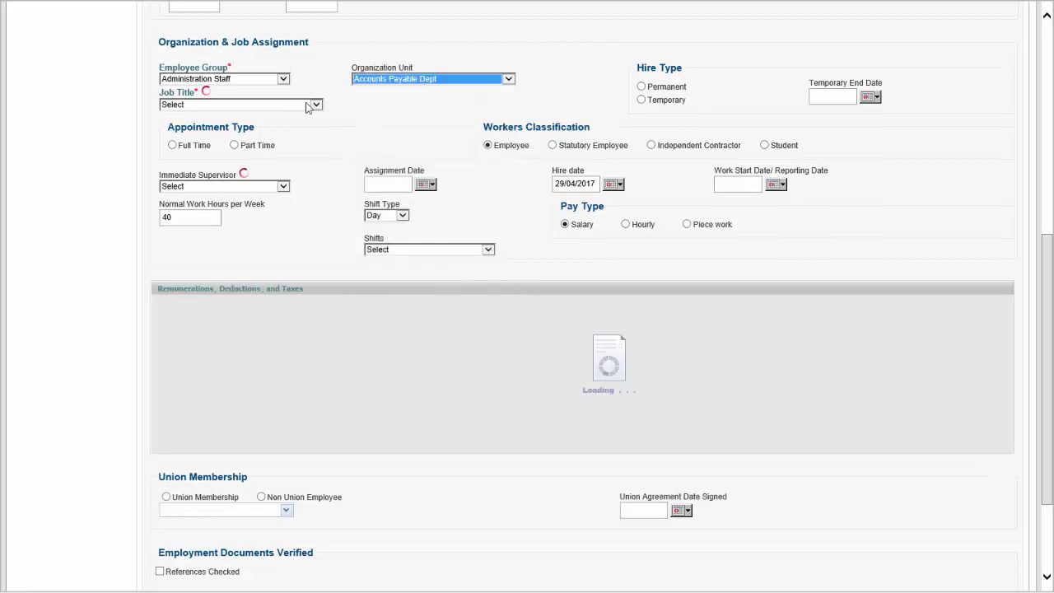
{"action": "left_click", "coordinate": [313, 105]}
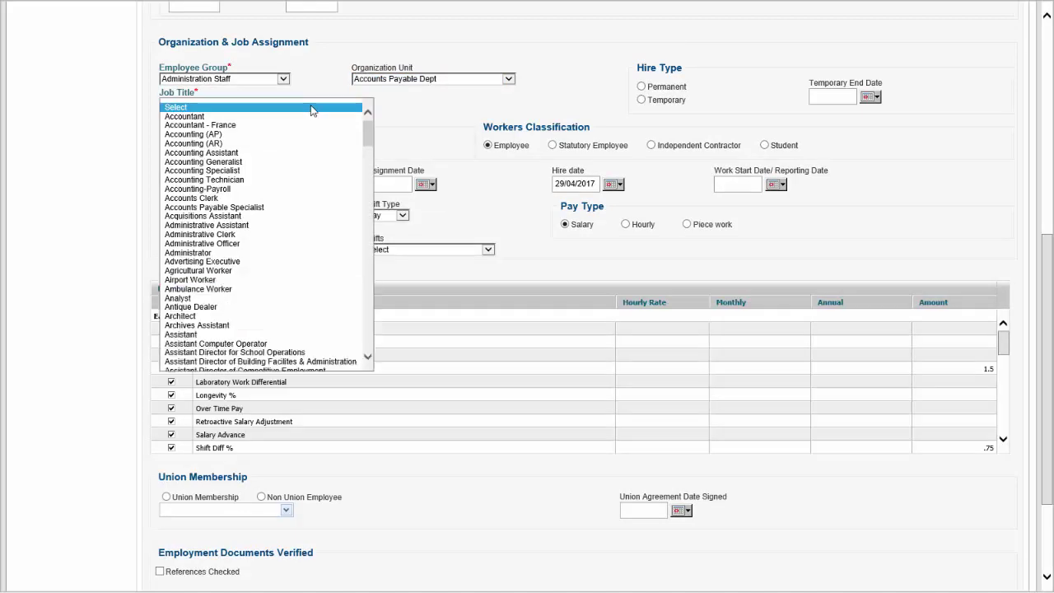
{"action": "left_click", "coordinate": [271, 117]}
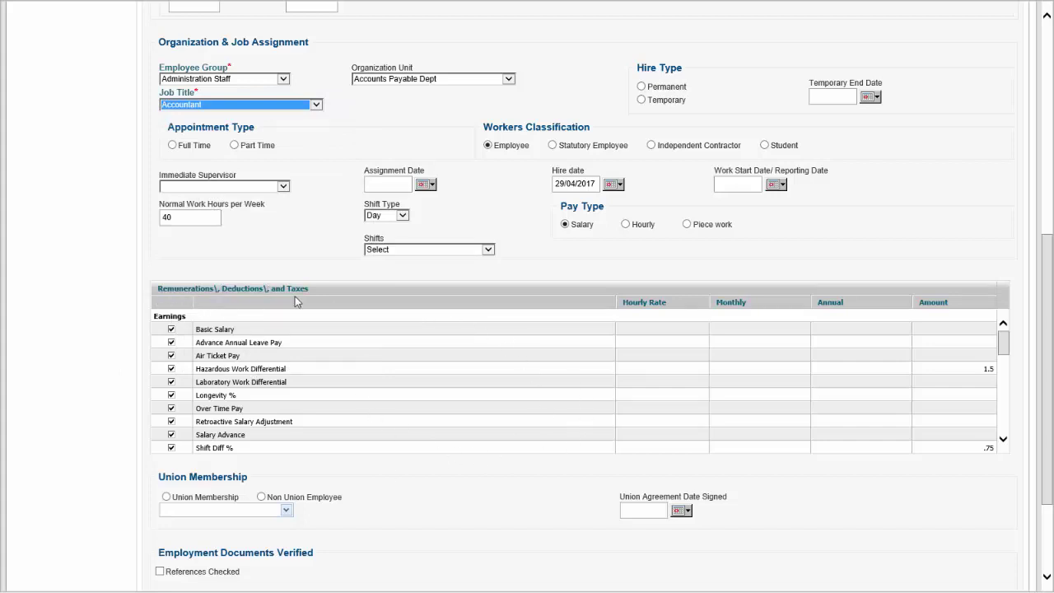
{"action": "left_click", "coordinate": [265, 192]}
{"action": "left_click", "coordinate": [214, 226]}
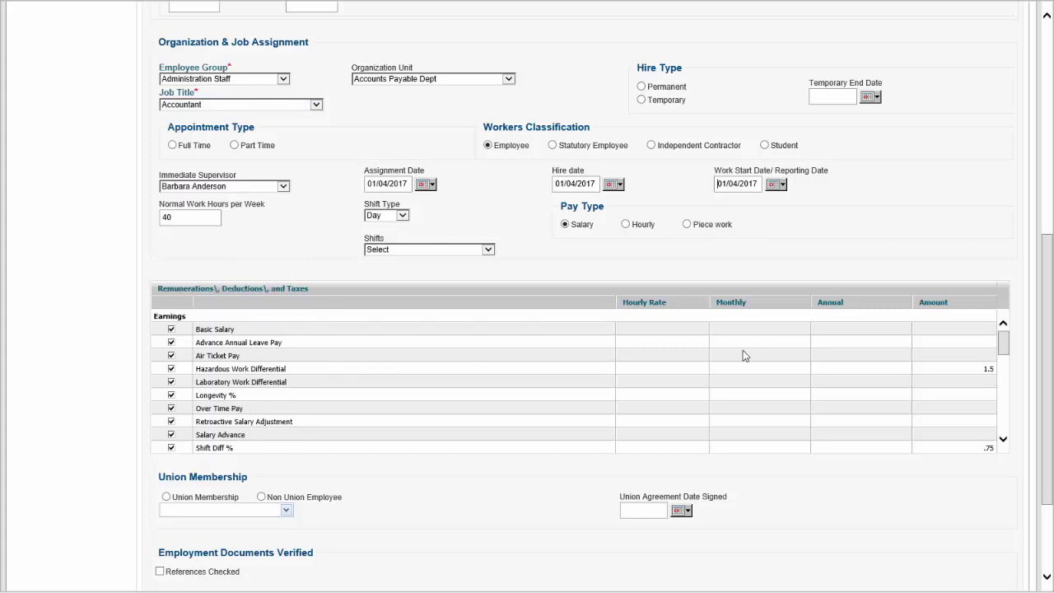
Set the monthly basic salary to 4000 and make the appointment Full Time
{"action": "mouse_move", "coordinate": [1004, 349]}
{"action": "left_mouse_down"}
{"action": "mouse_move", "coordinate": [1011, 386]}
{"action": "mouse_move", "coordinate": [1003, 340]}
{"action": "left_mouse_up"}
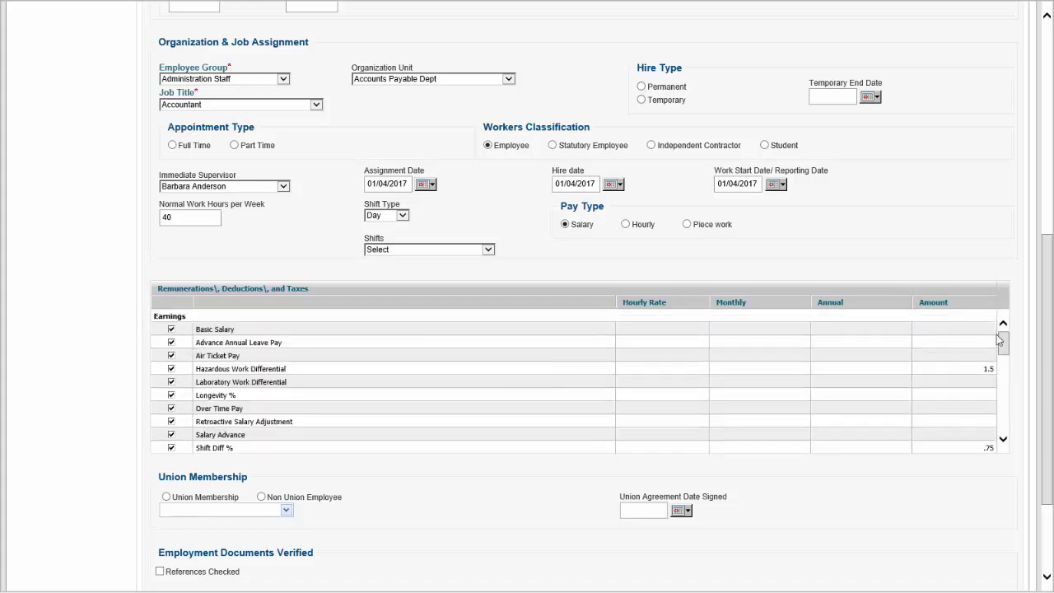
{"action": "left_click", "coordinate": [741, 330]}
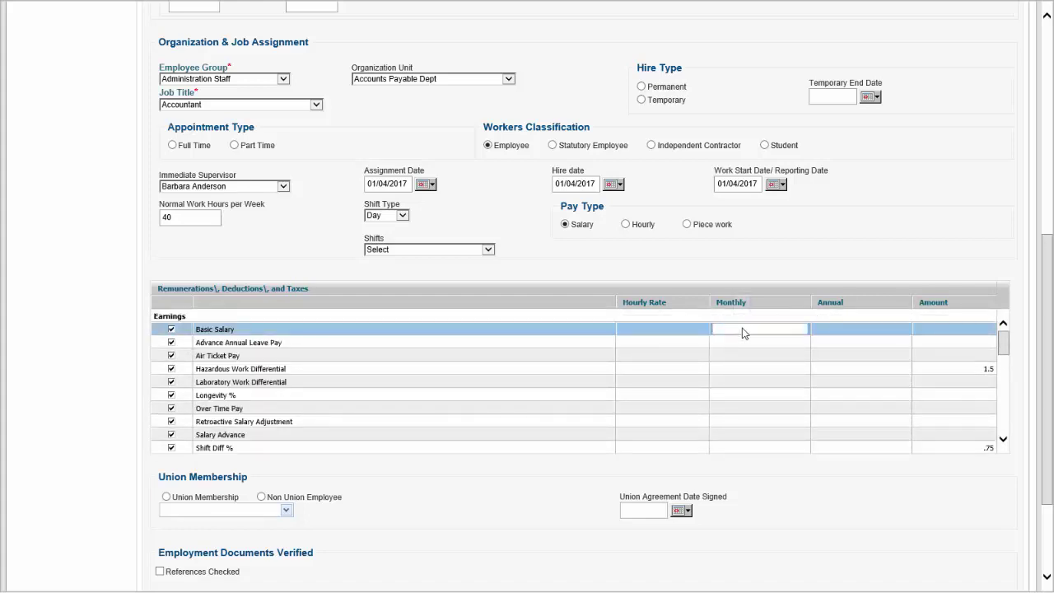
{"action": "type", "text": "4000"}
{"action": "left_click", "coordinate": [702, 285]}
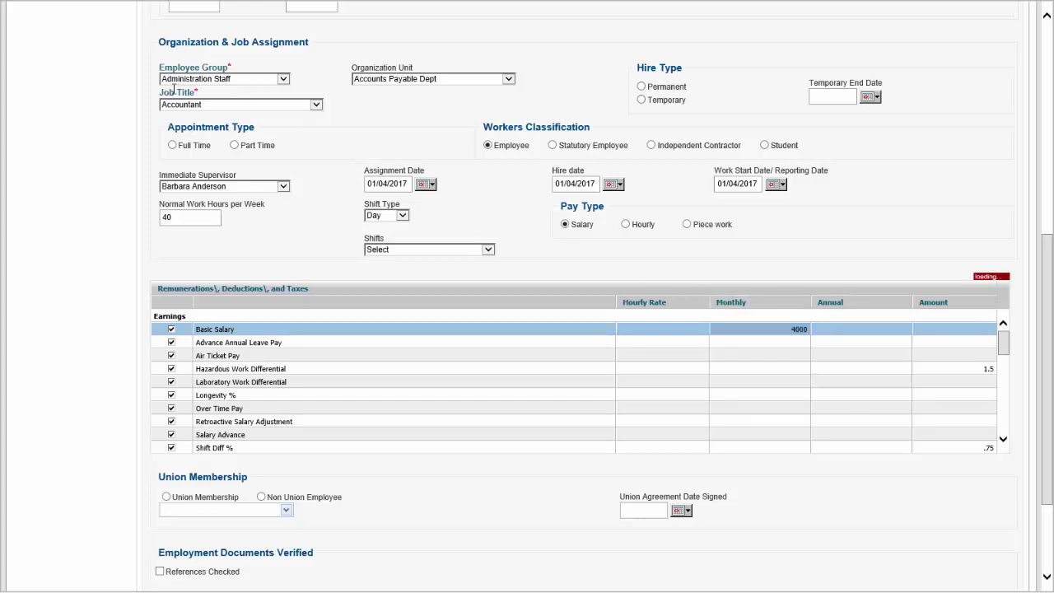
{"action": "left_click", "coordinate": [172, 145]}
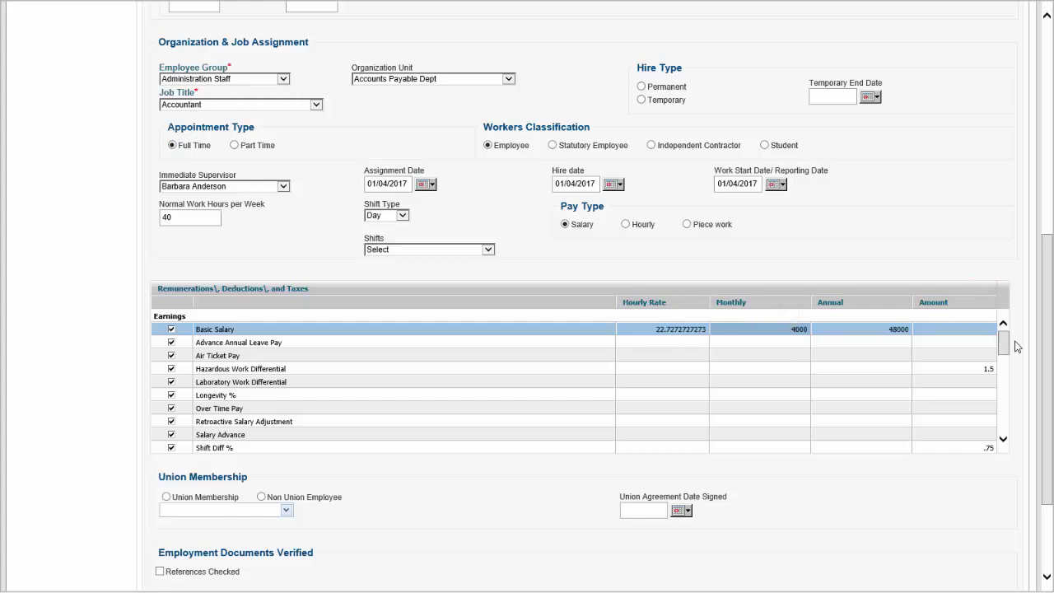
Untick Air Ticket Pay, Laboratory Work Differential, Longevity %, Over Time, Retroactive Adjustment, Salary Advance, Shift Diff, Sick Leave earnings
{"action": "mouse_move", "coordinate": [1005, 344]}
{"action": "left_mouse_down"}
{"action": "mouse_move", "coordinate": [1008, 416]}
{"action": "mouse_move", "coordinate": [1006, 334]}
{"action": "left_mouse_up"}
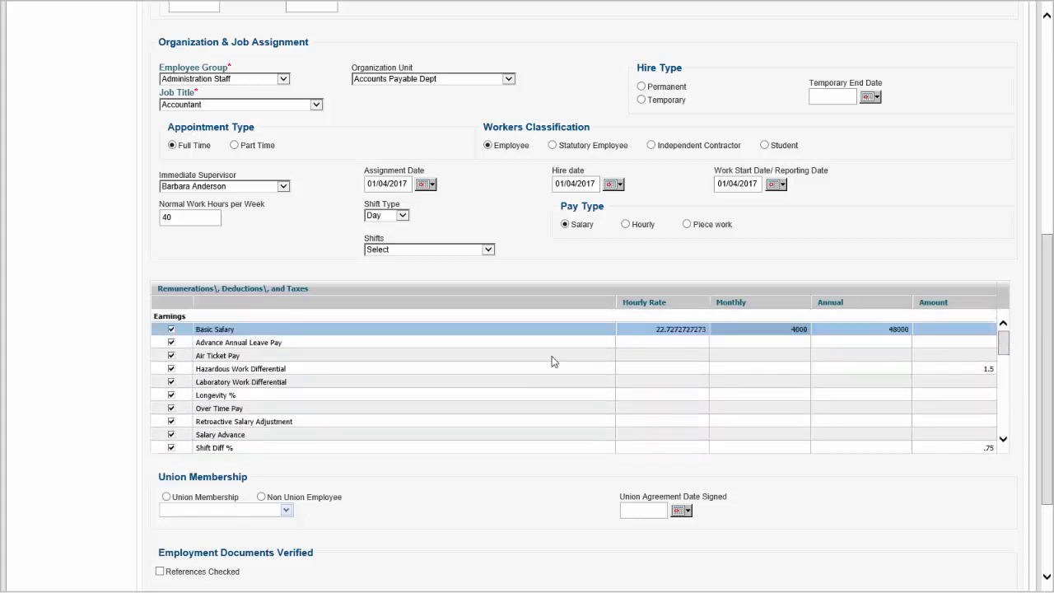
{"action": "left_click", "coordinate": [171, 355]}
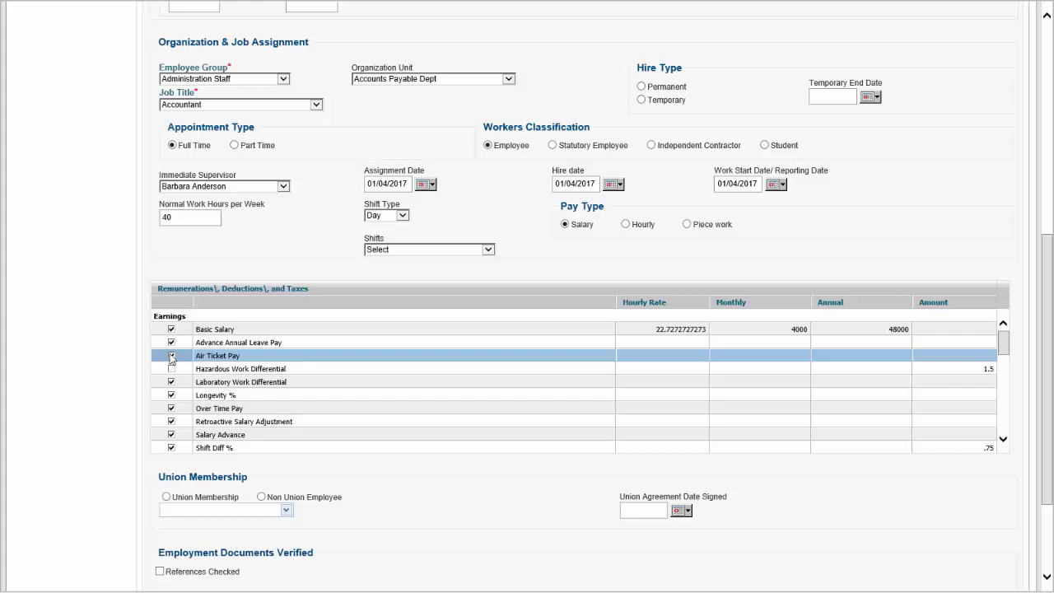
{"action": "left_click", "coordinate": [171, 381]}
{"action": "left_click", "coordinate": [171, 394]}
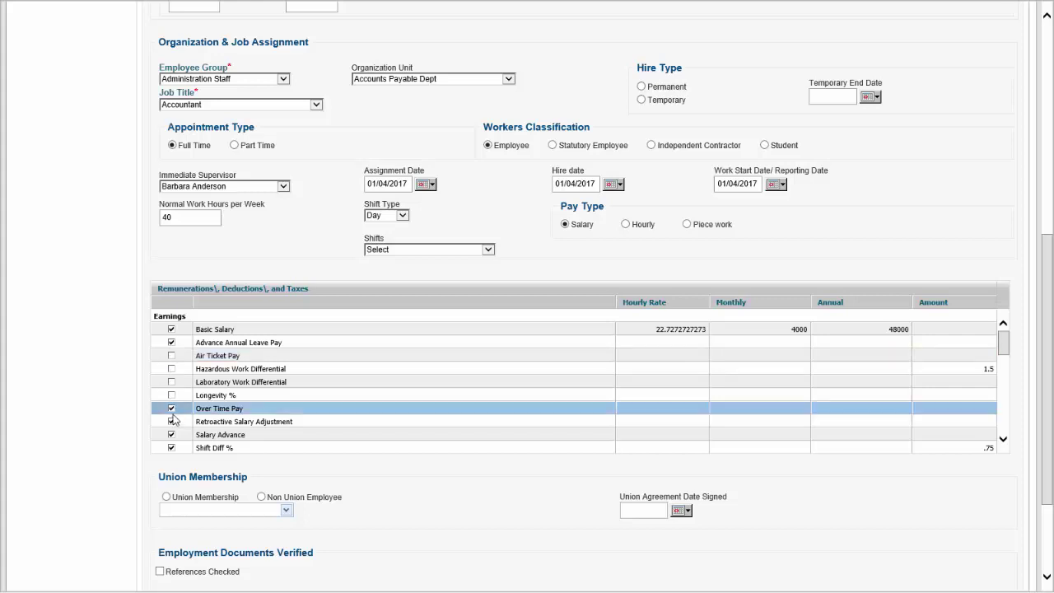
{"action": "left_click", "coordinate": [171, 408]}
{"action": "left_click", "coordinate": [171, 421]}
{"action": "left_click", "coordinate": [171, 434]}
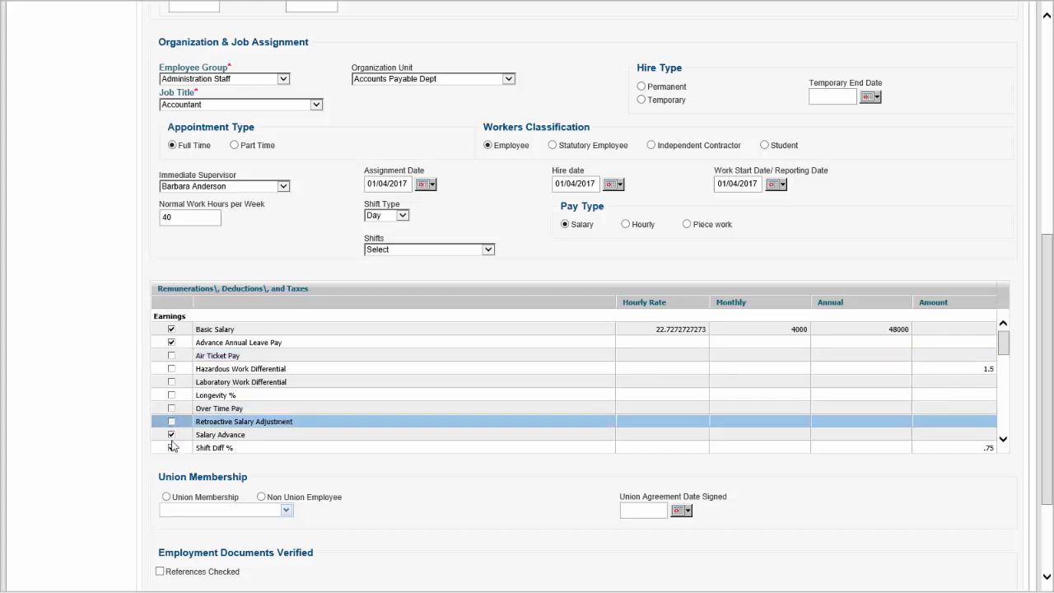
{"action": "left_click", "coordinate": [171, 447]}
{"action": "scroll", "coordinate": [173, 452], "scroll_direction": "down", "scroll_amount": 2}
{"action": "left_click", "coordinate": [171, 387]}
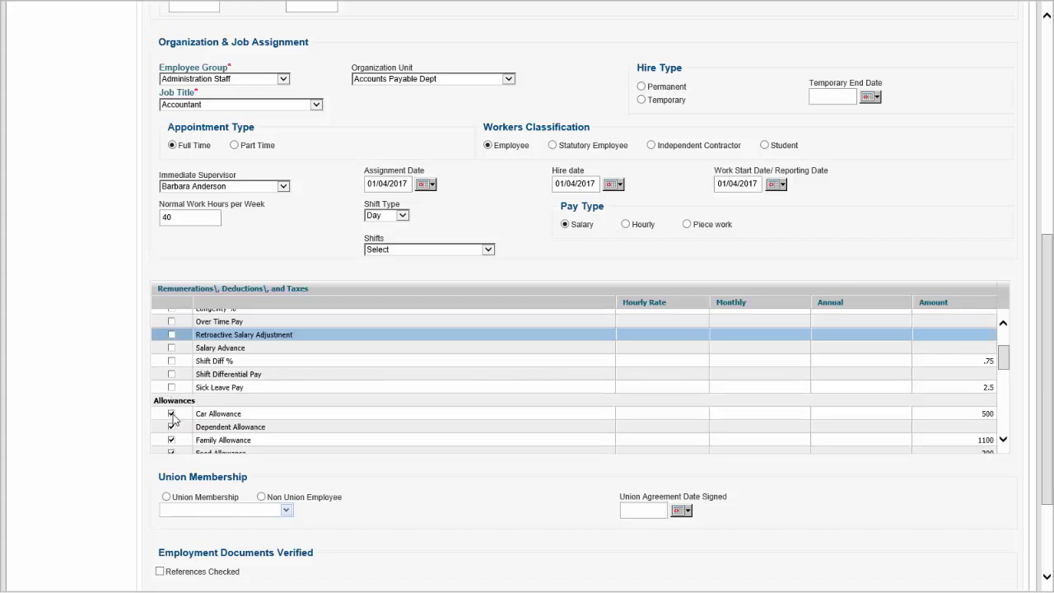
Untick the Car, Dependent, Mobile, Training and Transportation allowances
{"action": "left_click", "coordinate": [172, 414]}
{"action": "left_click", "coordinate": [171, 426]}
{"action": "left_click", "coordinate": [171, 439]}
{"action": "scroll", "coordinate": [171, 411], "scroll_direction": "down", "scroll_amount": 1}
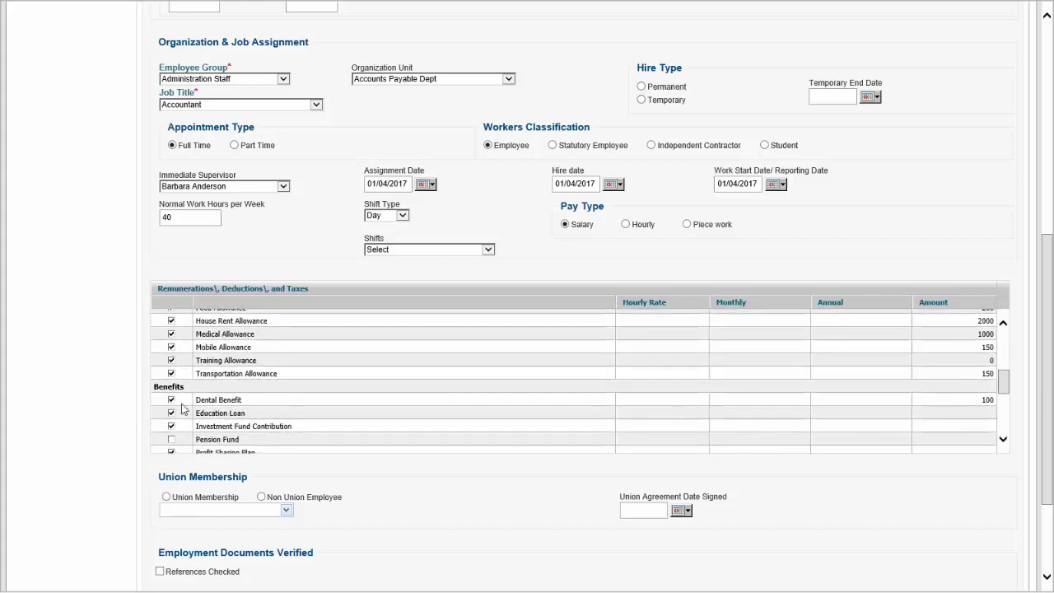
{"action": "scroll", "coordinate": [169, 392], "scroll_direction": "up", "scroll_amount": 2}
{"action": "left_click", "coordinate": [169, 391]}
{"action": "left_click", "coordinate": [172, 404]}
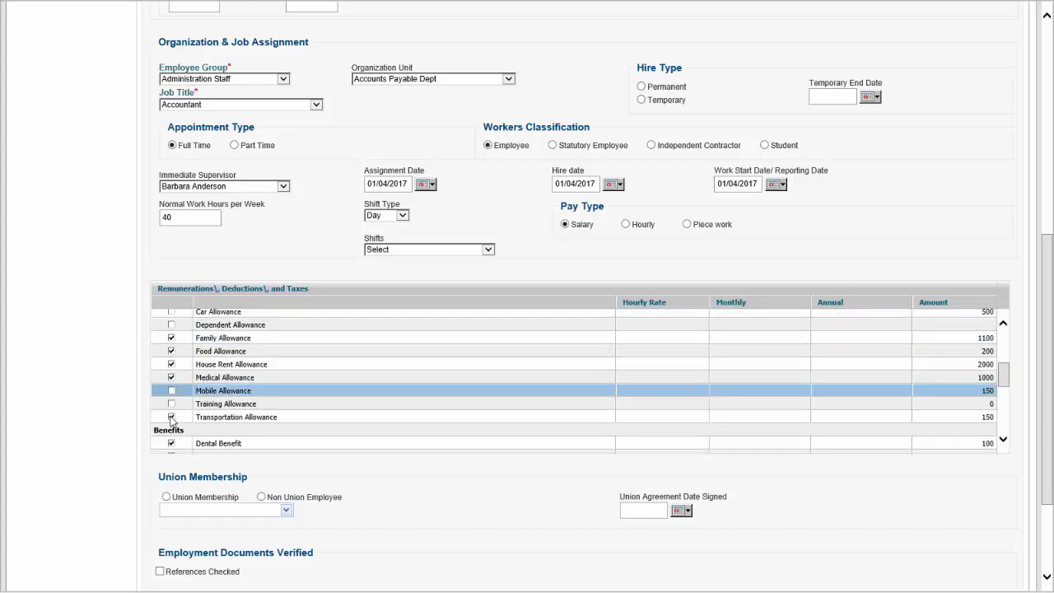
{"action": "left_click", "coordinate": [172, 416]}
{"action": "scroll", "coordinate": [196, 418], "scroll_direction": "down", "scroll_amount": 2}
{"action": "scroll", "coordinate": [329, 397], "scroll_direction": "up", "scroll_amount": 8}
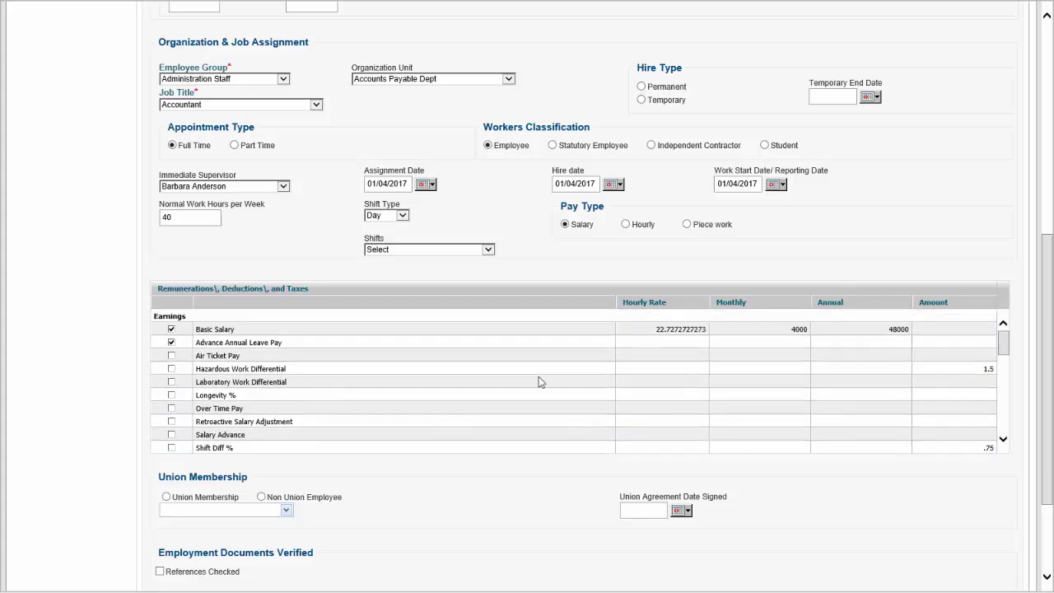
{"action": "scroll", "coordinate": [935, 434], "scroll_direction": "down", "scroll_amount": 3}
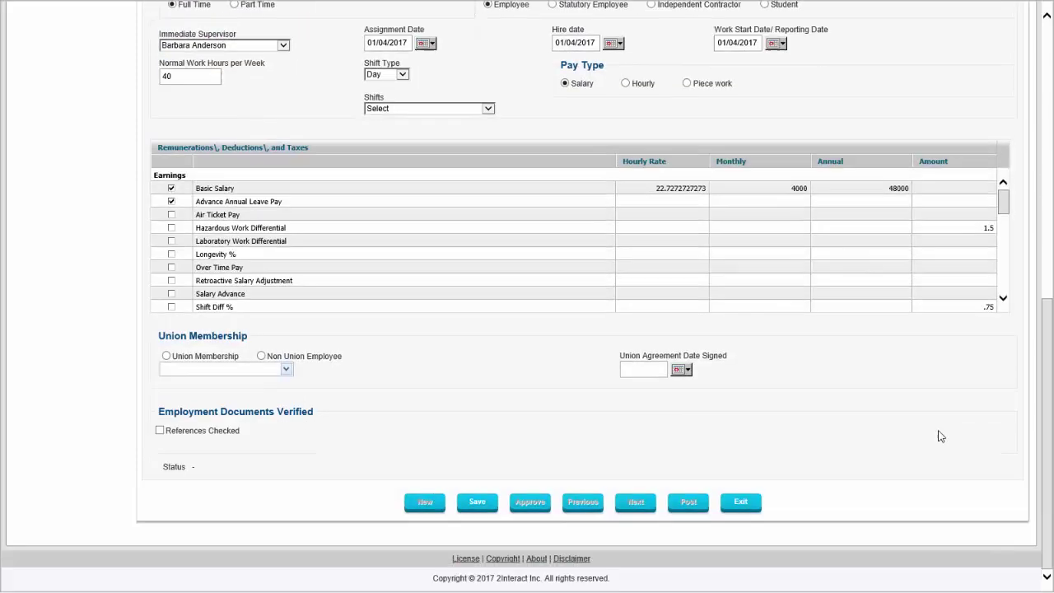
{"action": "scroll", "coordinate": [599, 403], "scroll_direction": "up", "scroll_amount": 3}
{"action": "scroll", "coordinate": [599, 403], "scroll_direction": "up", "scroll_amount": 3}
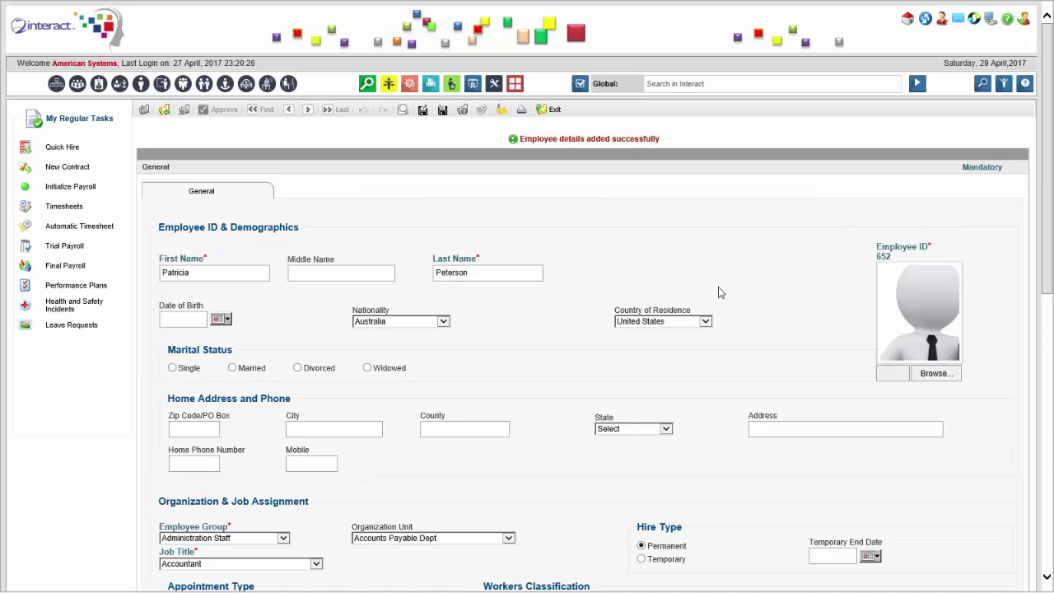
Check the saved employee form, then open the Employees list of 257 active records
{"action": "left_click_drag", "start_coordinate": [1051, 163], "coordinate": [1025, 367]}
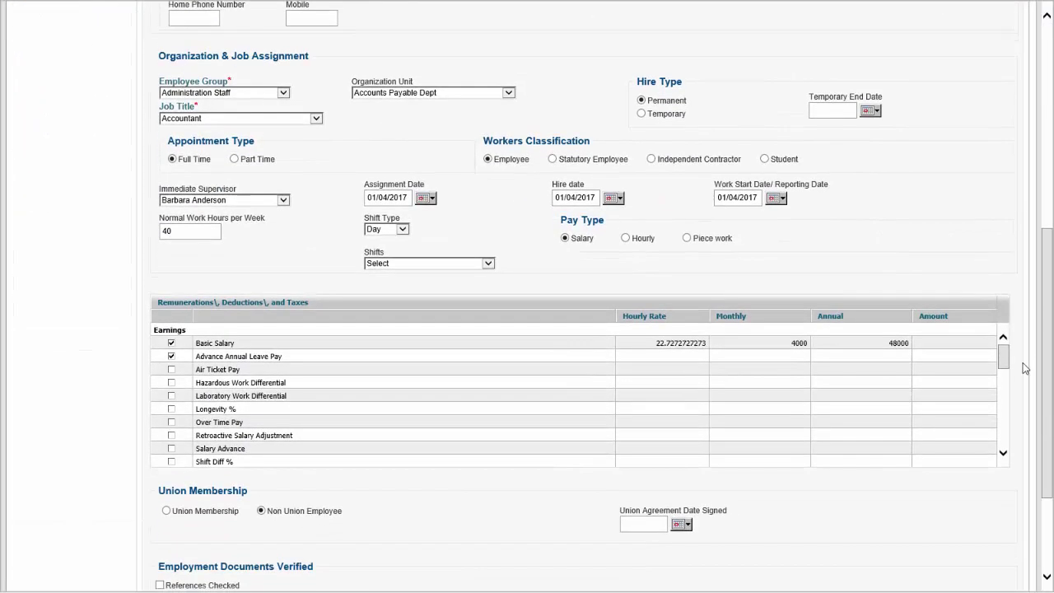
{"action": "scroll", "coordinate": [1024, 349], "scroll_direction": "up", "scroll_amount": 5}
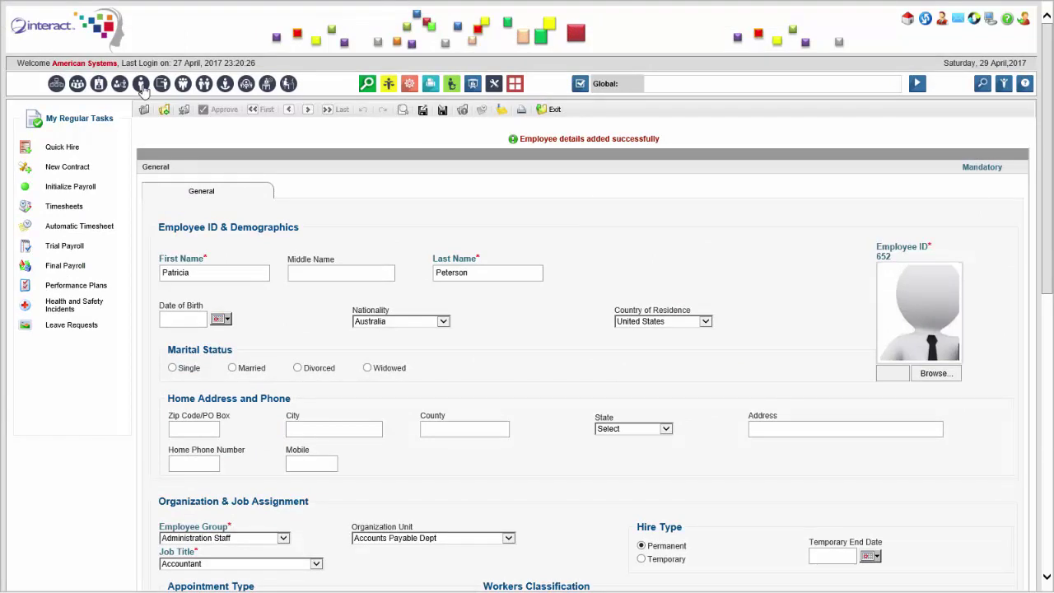
{"action": "left_click", "coordinate": [142, 85]}
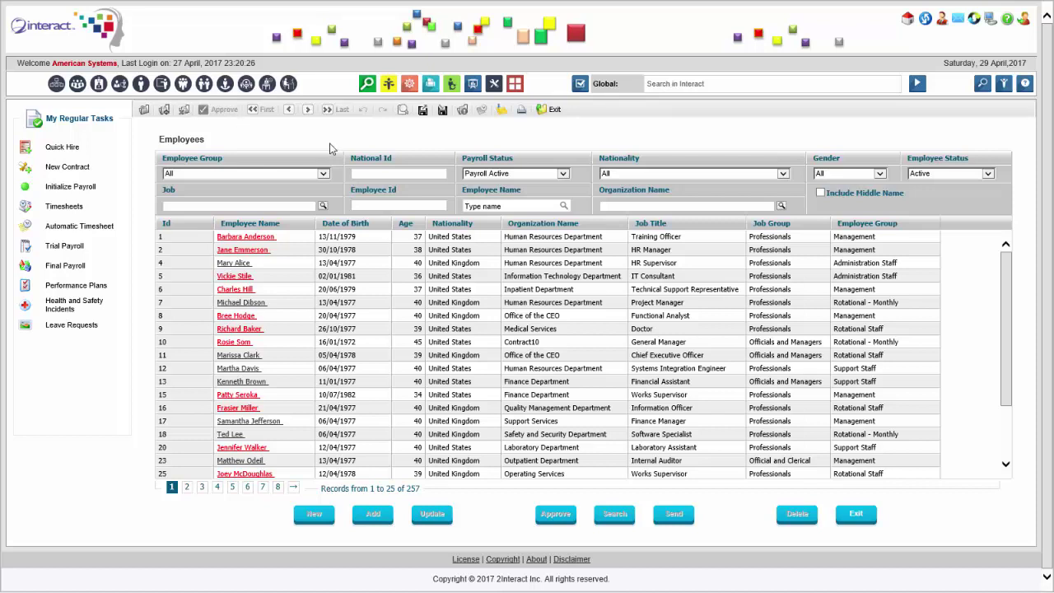
Filter the Employees list by the new hire's name and open her Employee Profile, ID 652
{"action": "left_click", "coordinate": [496, 205]}
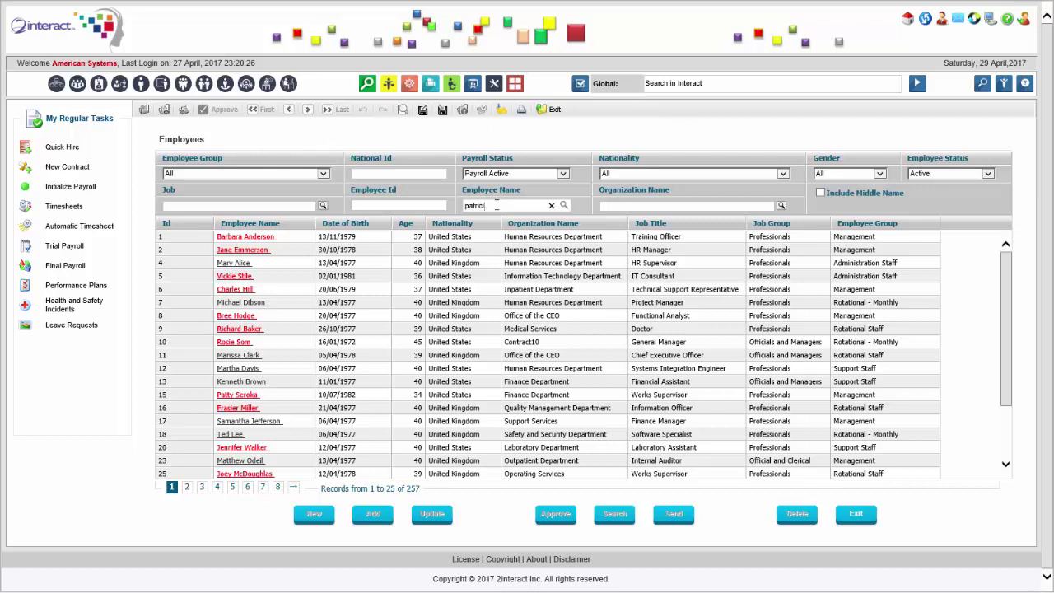
{"action": "type", "text": "patrici"}
{"action": "key", "text": "Down"}
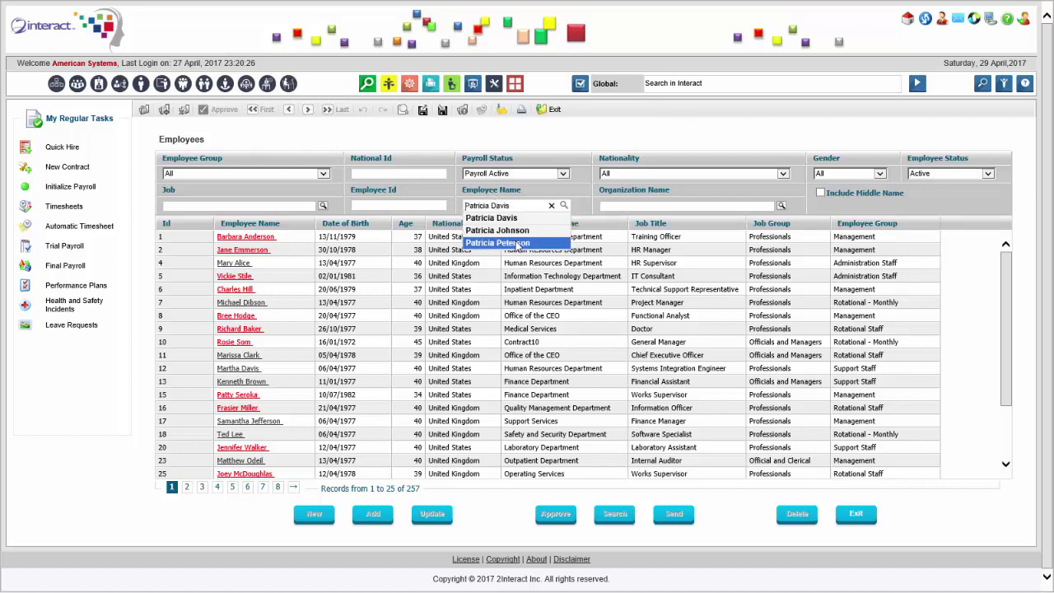
{"action": "left_click", "coordinate": [517, 244]}
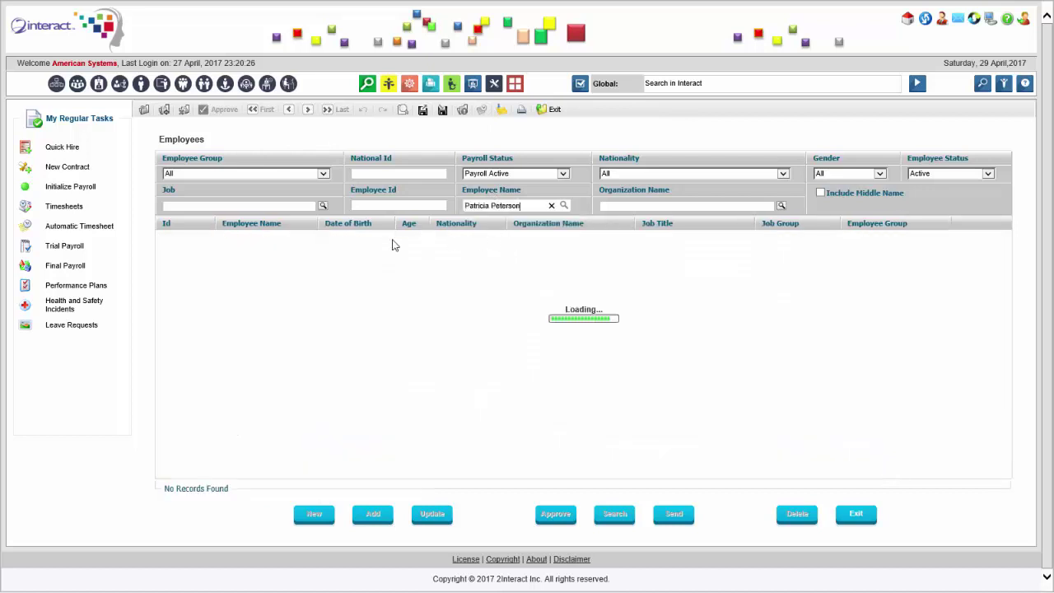
{"action": "left_click", "coordinate": [241, 237]}
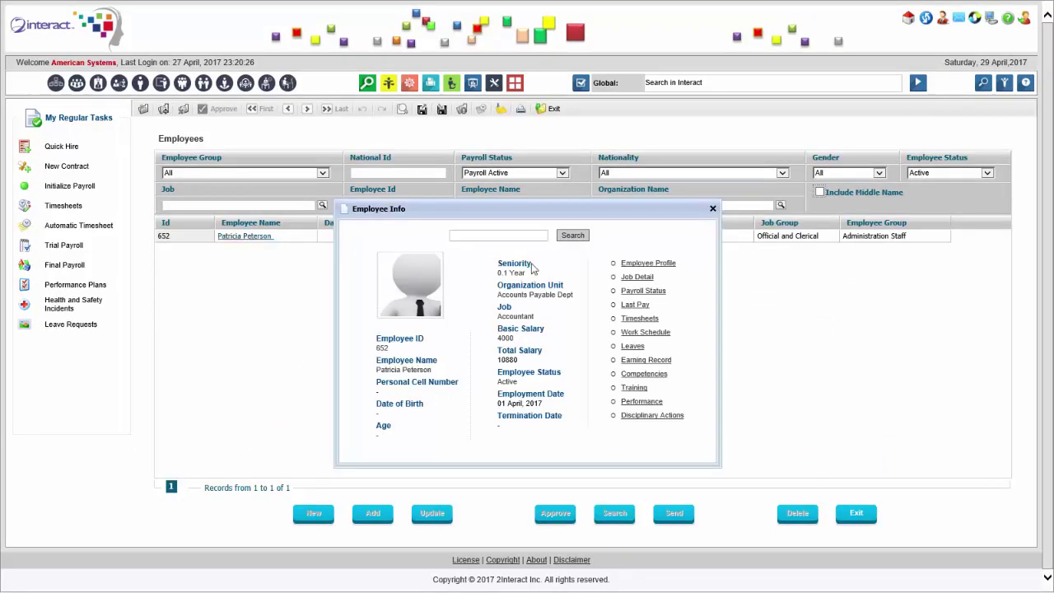
{"action": "left_click", "coordinate": [645, 264]}
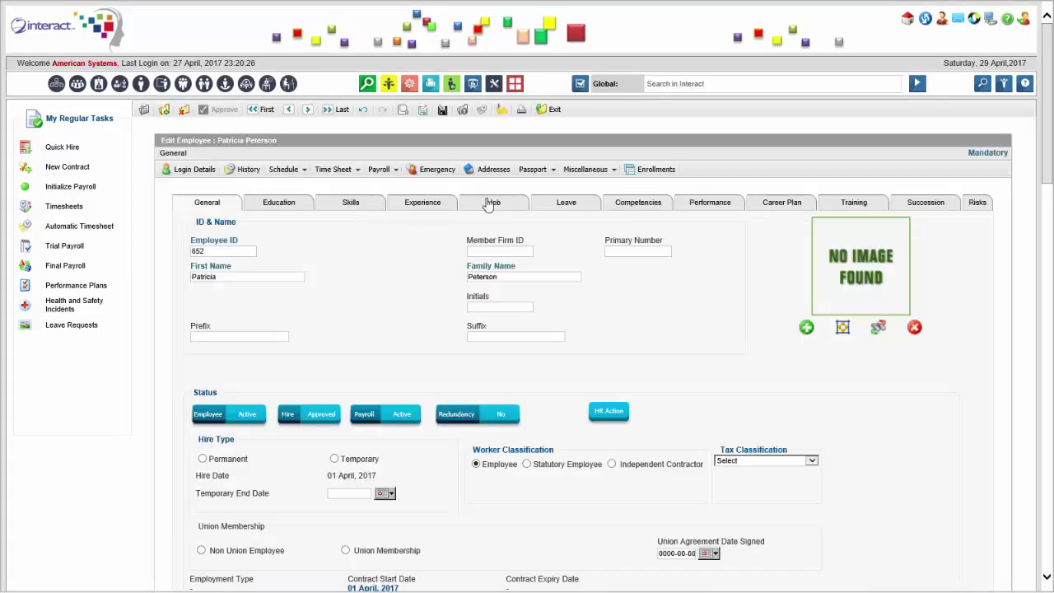
On the Job tab, review Earnings, Allowances, Bonuses, Commissions, Benefits, Expenses and Deductions, returning to Allowances
{"action": "left_click", "coordinate": [496, 204]}
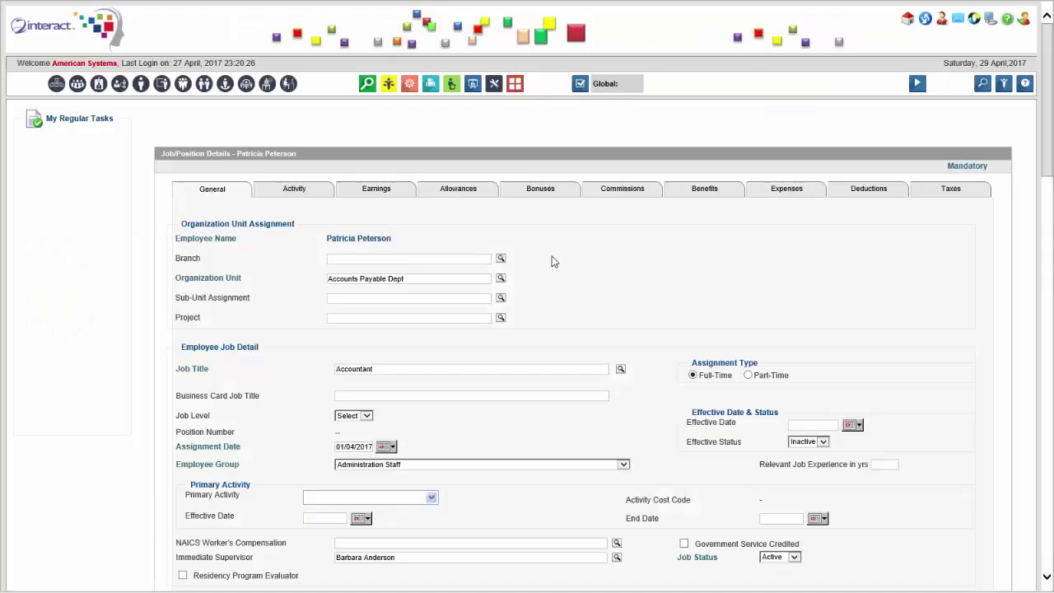
{"action": "scroll", "coordinate": [488, 50], "scroll_direction": "down", "scroll_amount": 3}
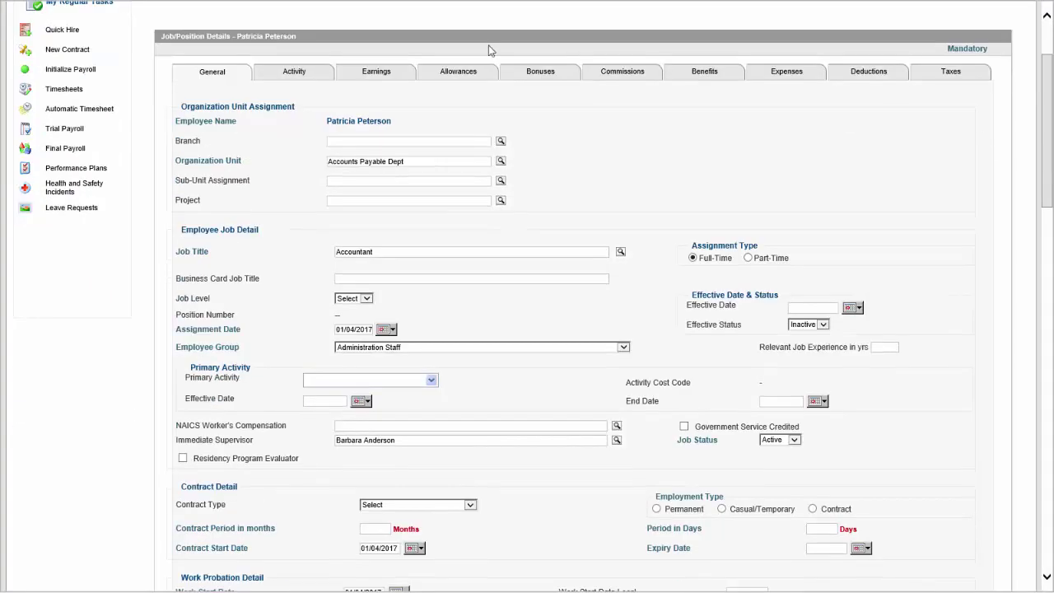
{"action": "left_click", "coordinate": [376, 77]}
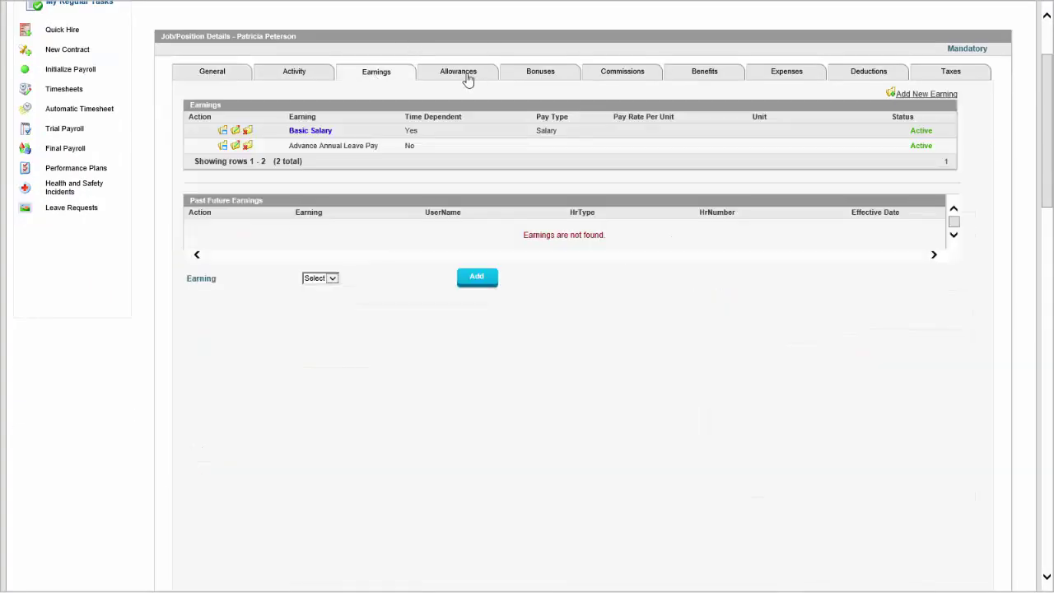
{"action": "left_click", "coordinate": [468, 78]}
{"action": "left_click", "coordinate": [541, 76]}
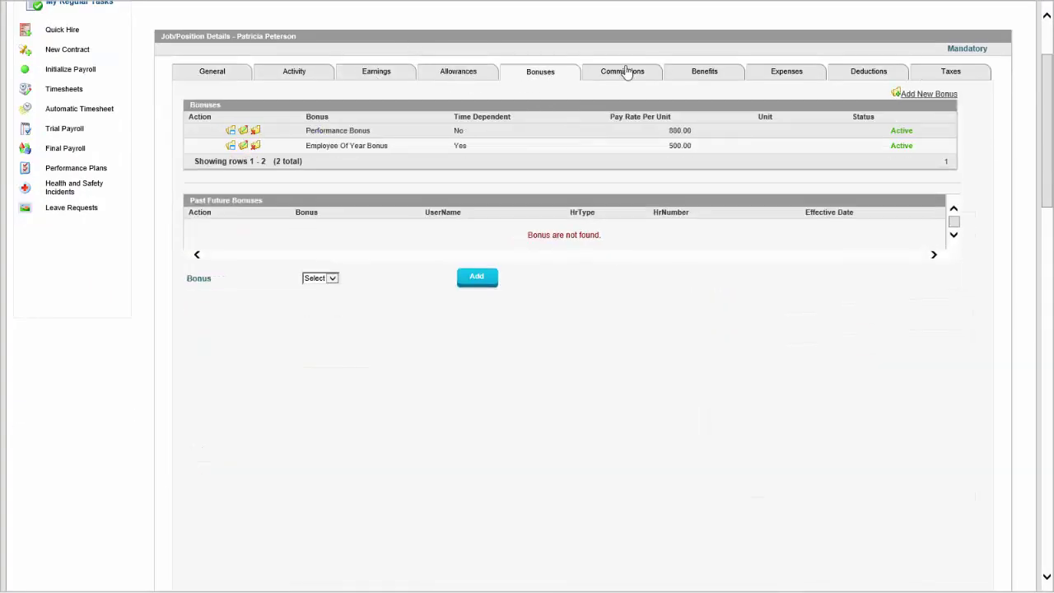
{"action": "left_click", "coordinate": [627, 72]}
{"action": "left_click", "coordinate": [707, 77]}
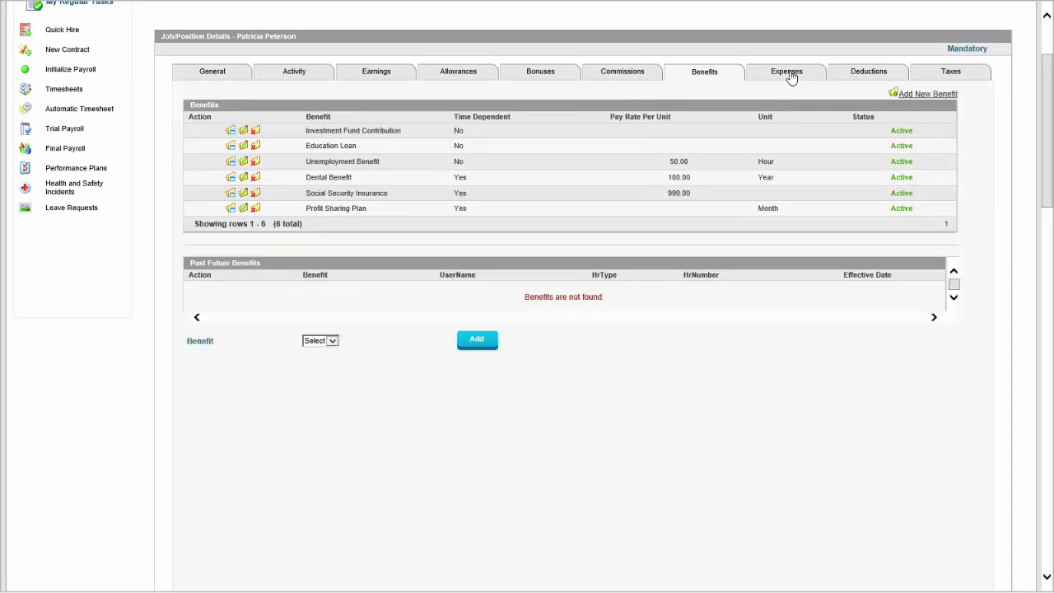
{"action": "left_click", "coordinate": [789, 76]}
{"action": "left_click", "coordinate": [869, 85]}
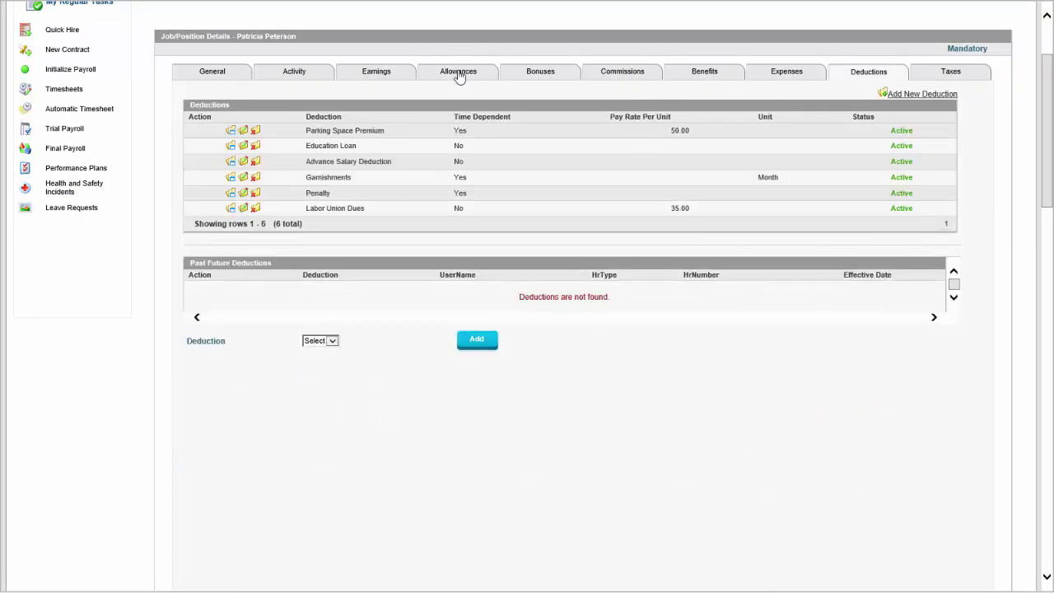
{"action": "left_click", "coordinate": [459, 76]}
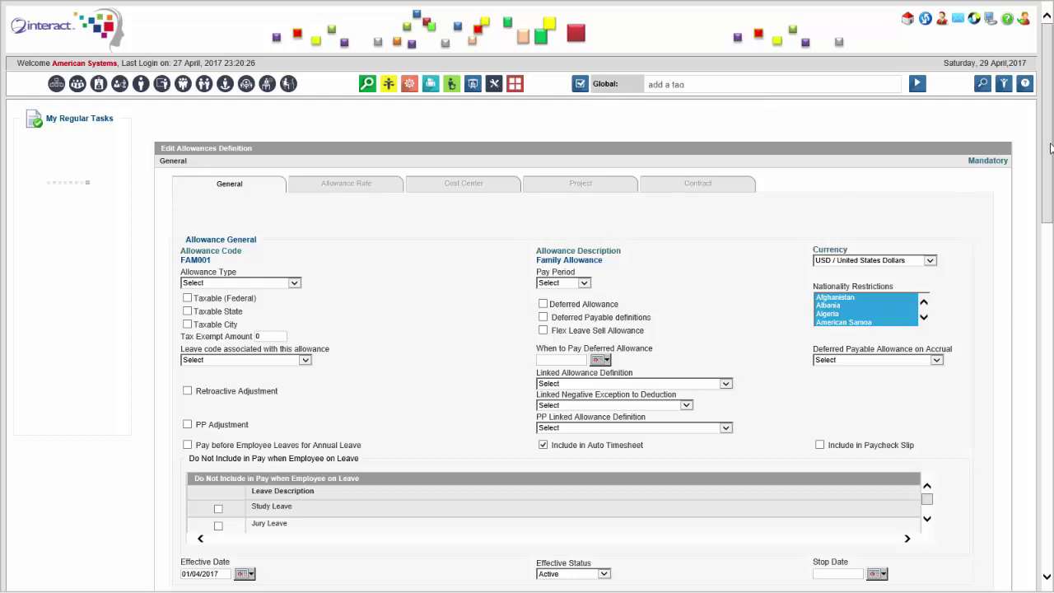
Replace the Family Allowance's 1100 pay rate and save the definition at a 150 flat rate
{"action": "scroll", "coordinate": [1049, 134], "scroll_direction": "down", "scroll_amount": 3}
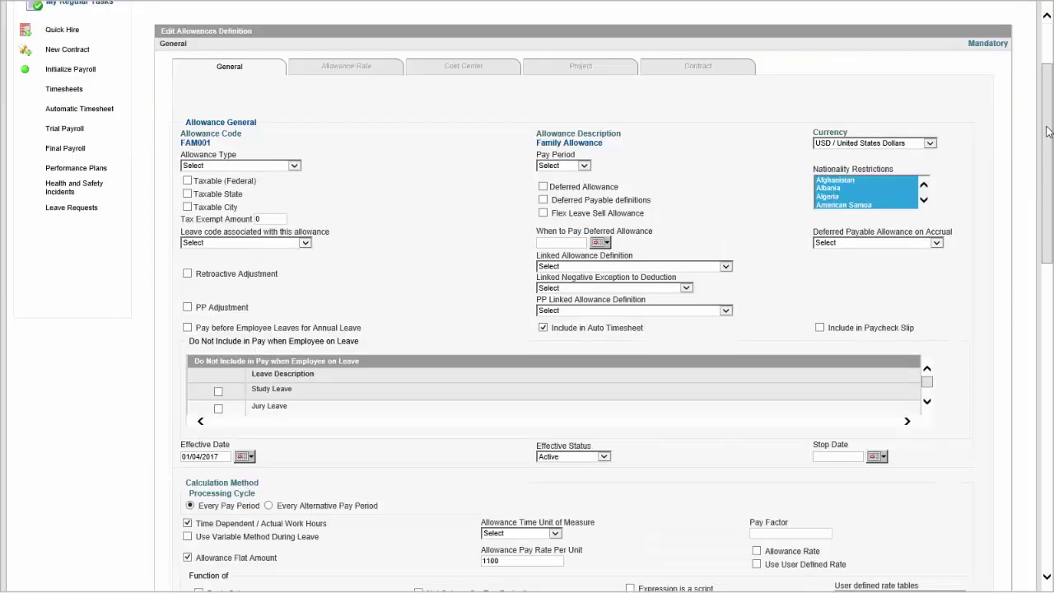
{"action": "scroll", "coordinate": [1048, 137], "scroll_direction": "down", "scroll_amount": 8}
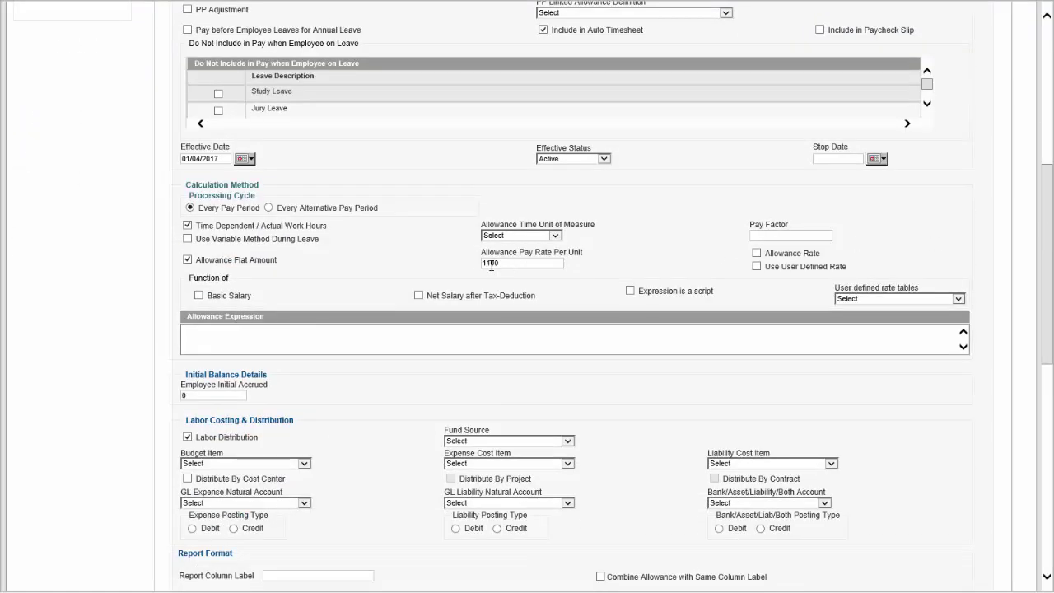
{"action": "double_click", "coordinate": [491, 262]}
{"action": "type", "text": "1"}
{"action": "scroll", "coordinate": [1049, 239], "scroll_direction": "down", "scroll_amount": 8}
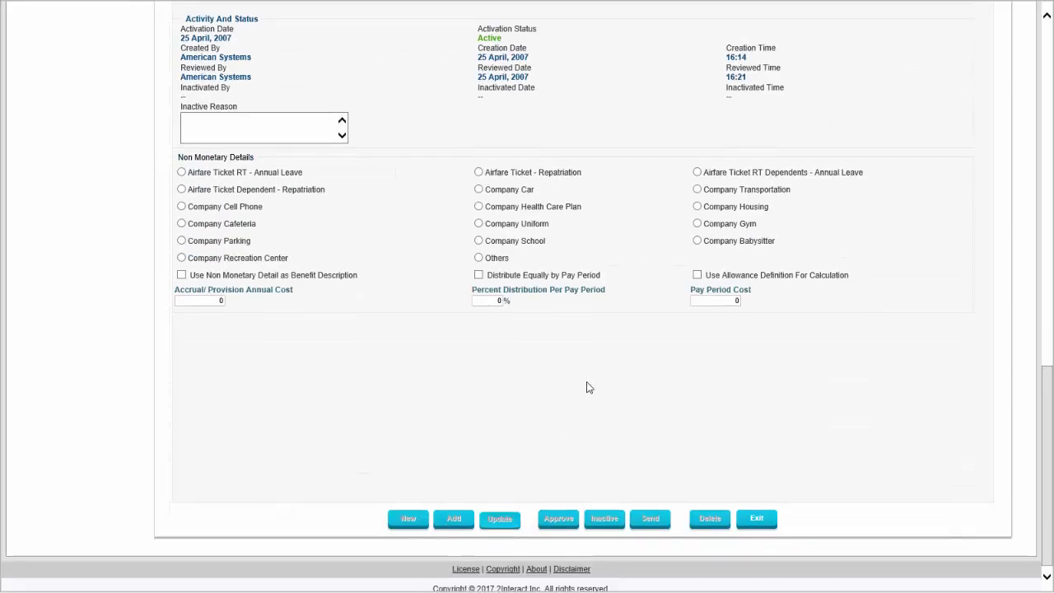
{"action": "scroll", "coordinate": [588, 387], "scroll_direction": "up", "scroll_amount": 9}
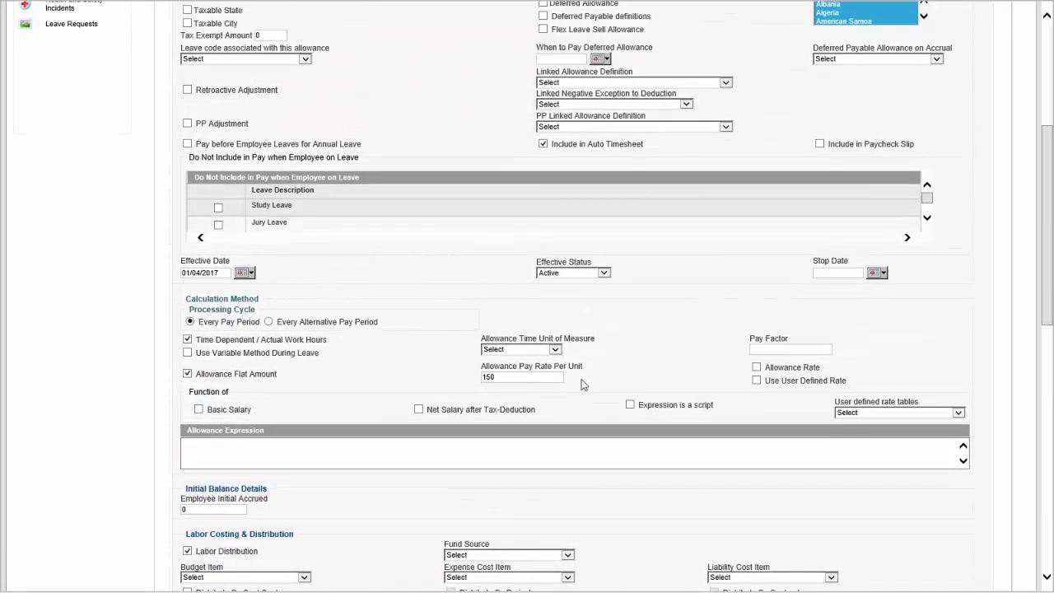
{"action": "scroll", "coordinate": [581, 379], "scroll_direction": "up", "scroll_amount": 4}
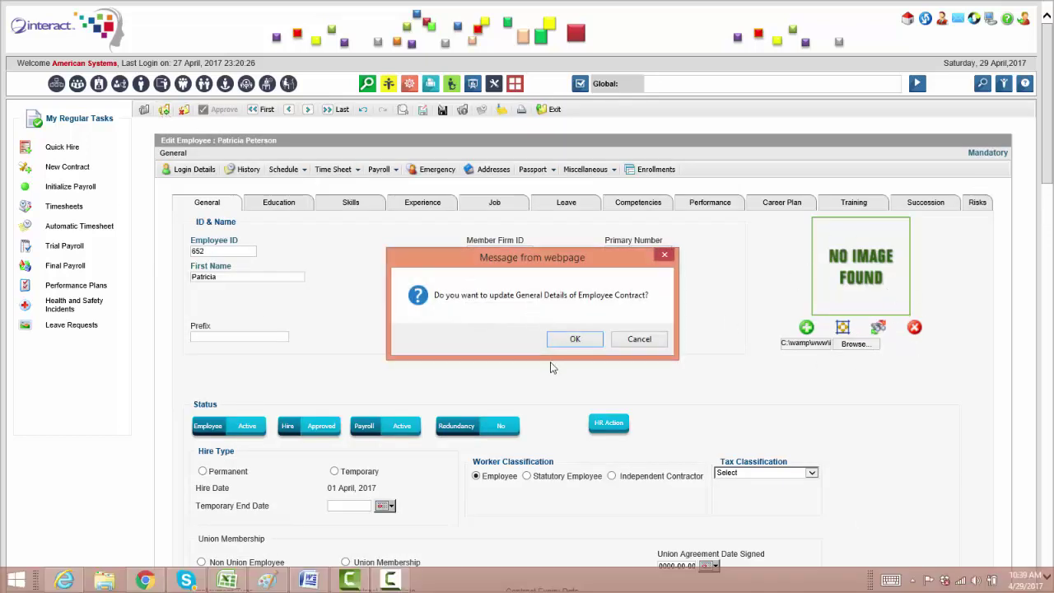
Confirm the general contract details update and show the new hire's Job details
{"action": "left_click", "coordinate": [570, 337]}
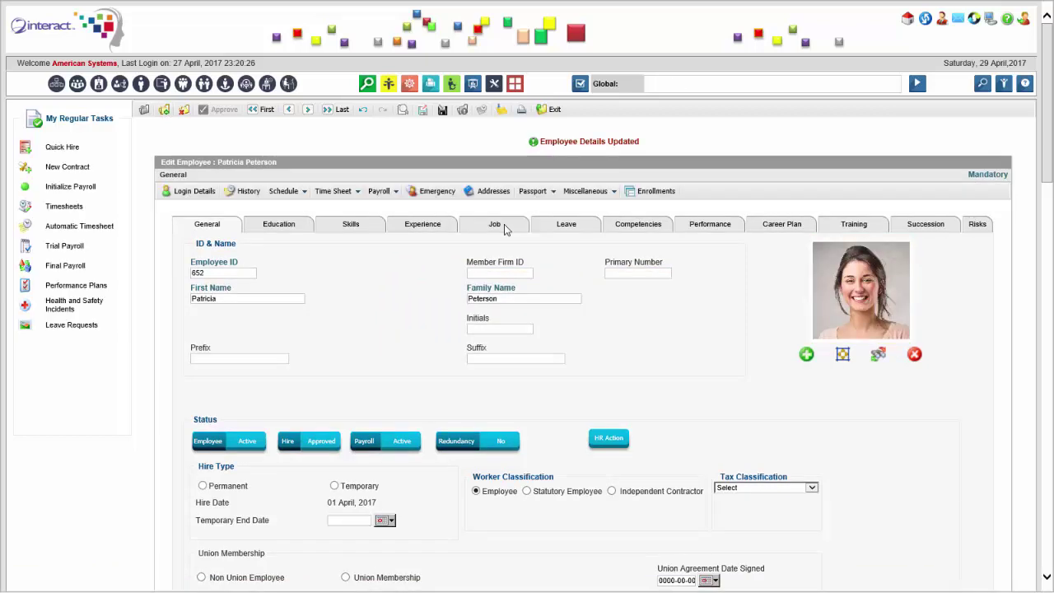
{"action": "left_click", "coordinate": [494, 226]}
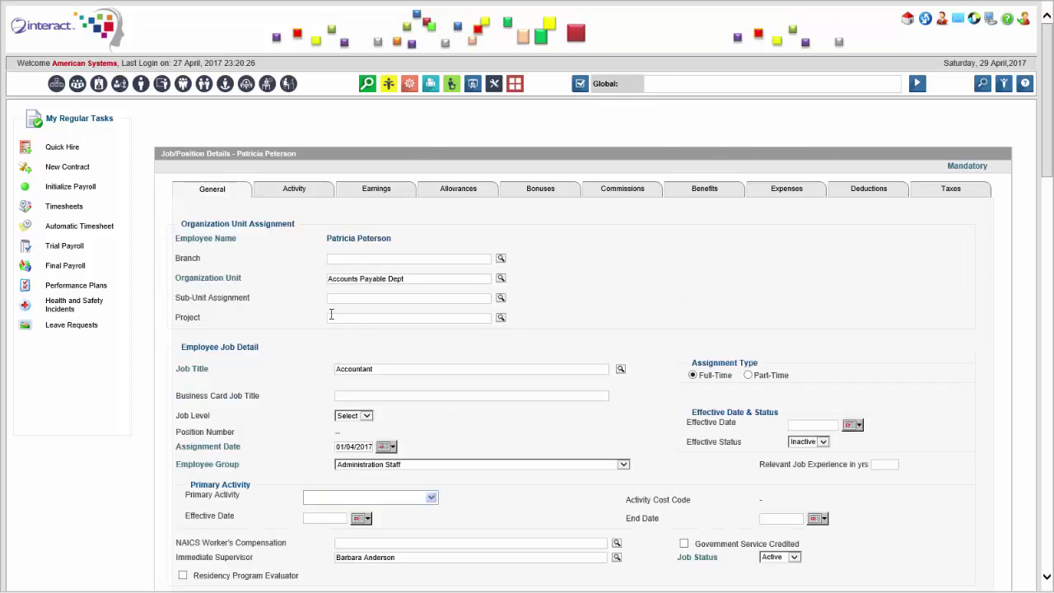
{"action": "scroll", "coordinate": [330, 320], "scroll_direction": "down", "scroll_amount": 8}
{"action": "scroll", "coordinate": [330, 322], "scroll_direction": "down", "scroll_amount": 2}
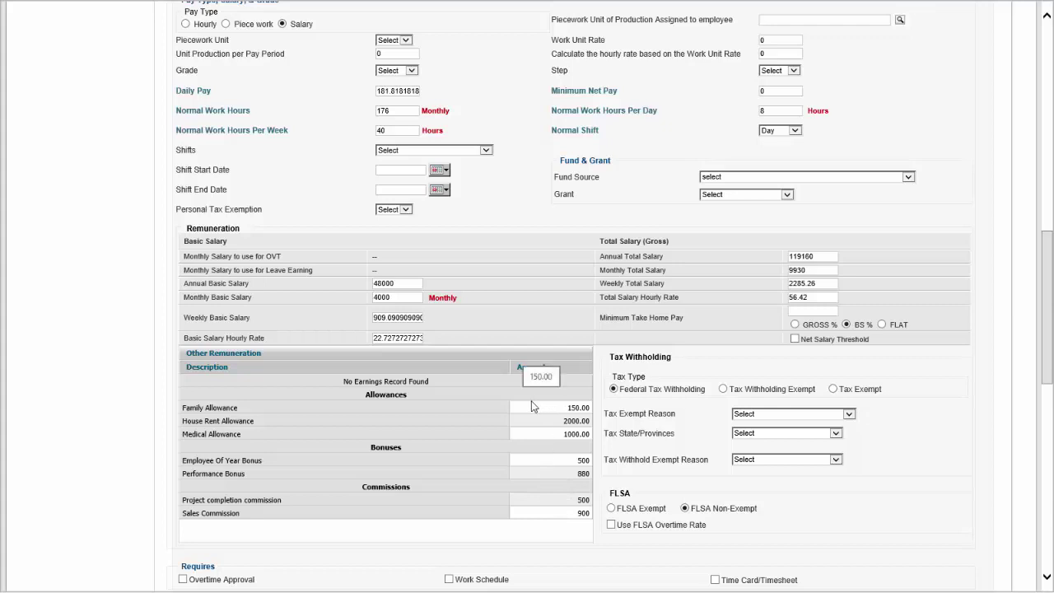
{"action": "left_click", "coordinate": [564, 410]}
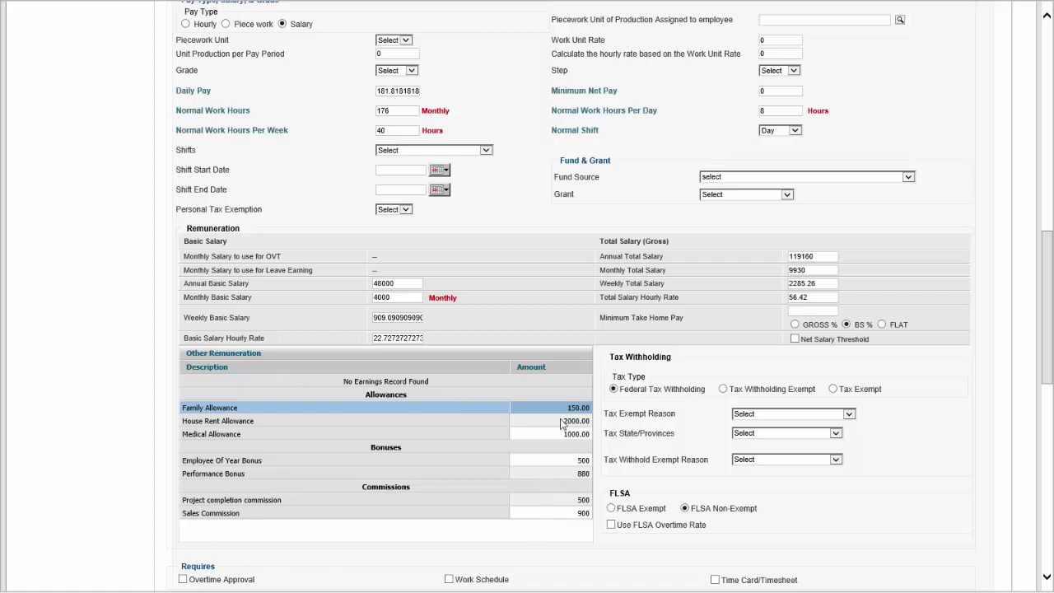
{"action": "scroll", "coordinate": [498, 483], "scroll_direction": "up", "scroll_amount": 10}
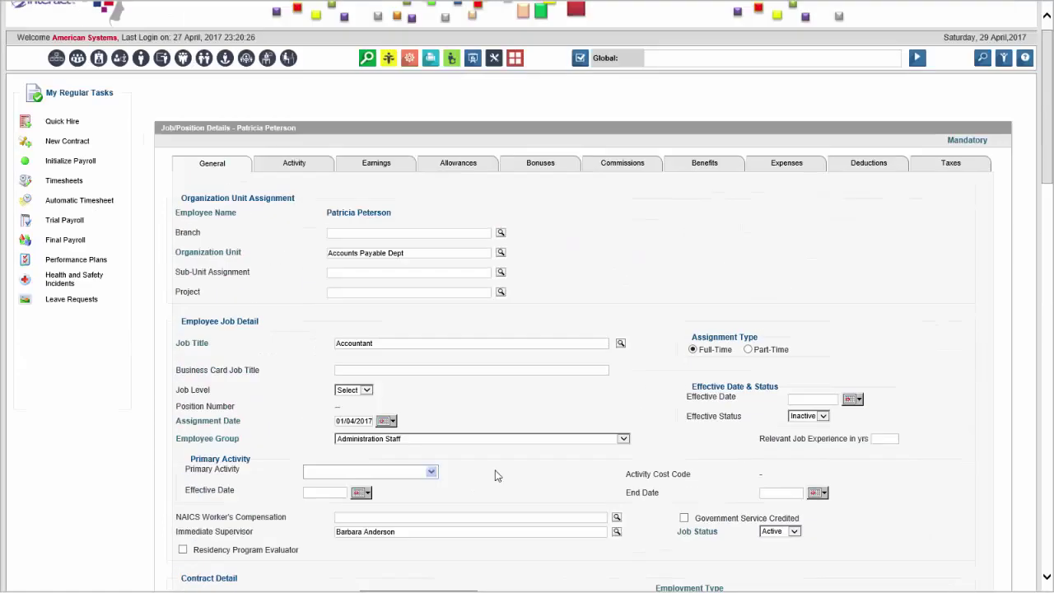
{"action": "scroll", "coordinate": [498, 470], "scroll_direction": "up", "scroll_amount": 1}
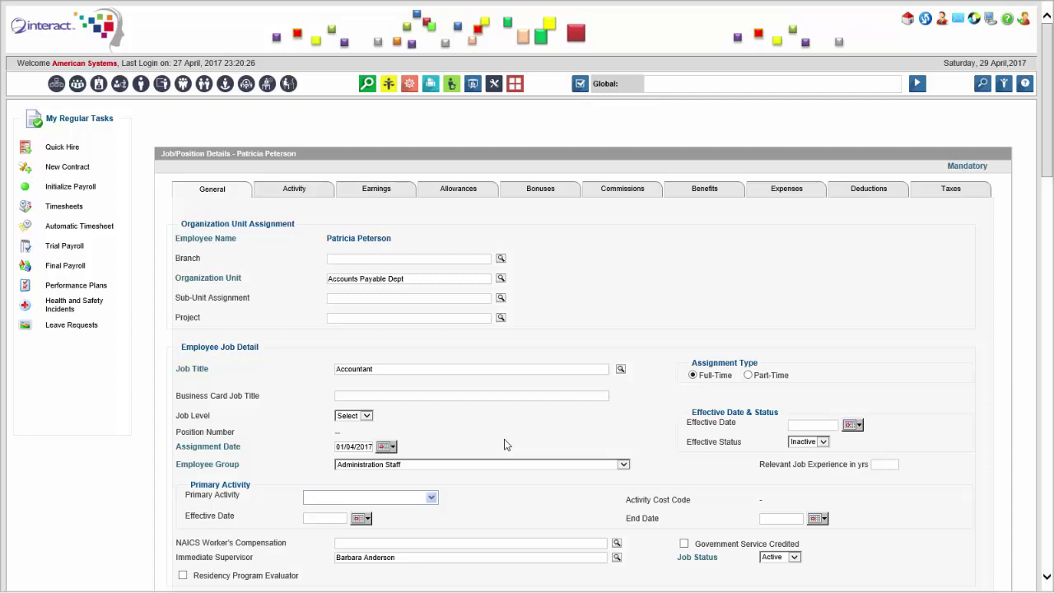
Search globally for 'mass up' and open the Mass Update activity
{"action": "left_click", "coordinate": [721, 85]}
{"action": "type", "text": "mass update"}
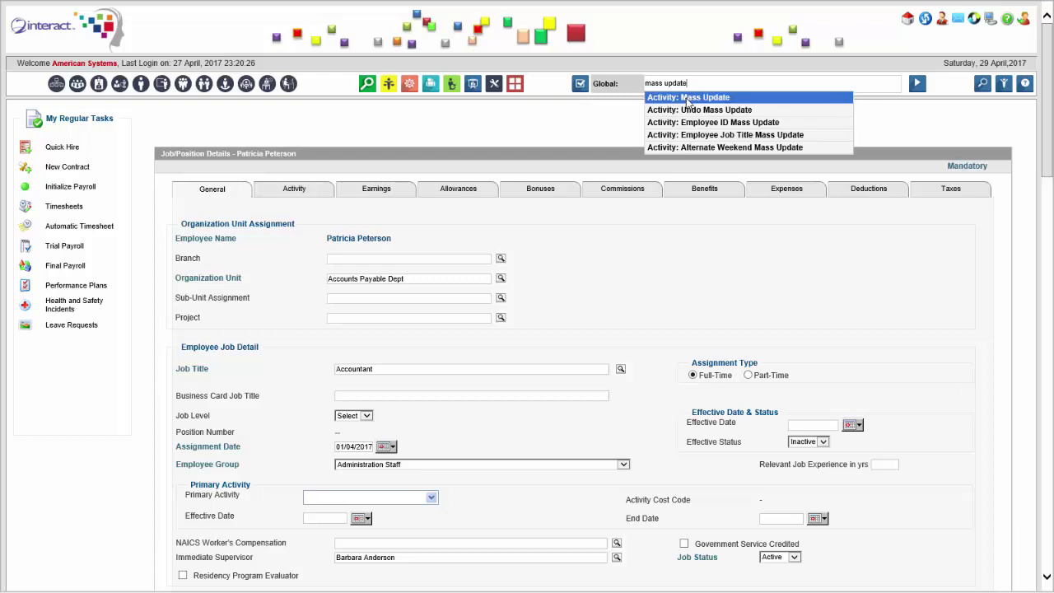
{"action": "left_click", "coordinate": [688, 100]}
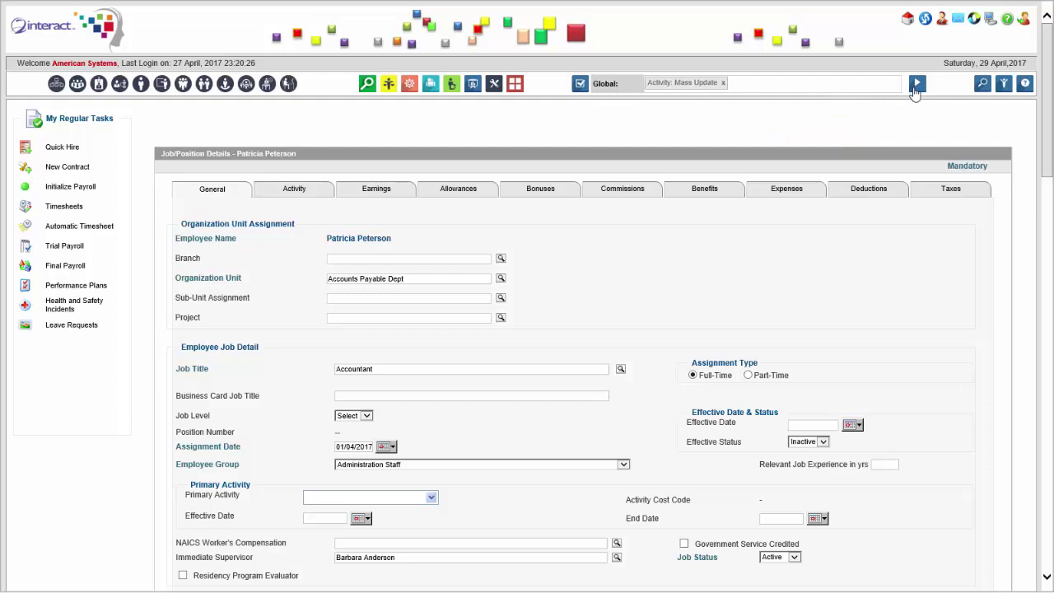
{"action": "left_click", "coordinate": [915, 86]}
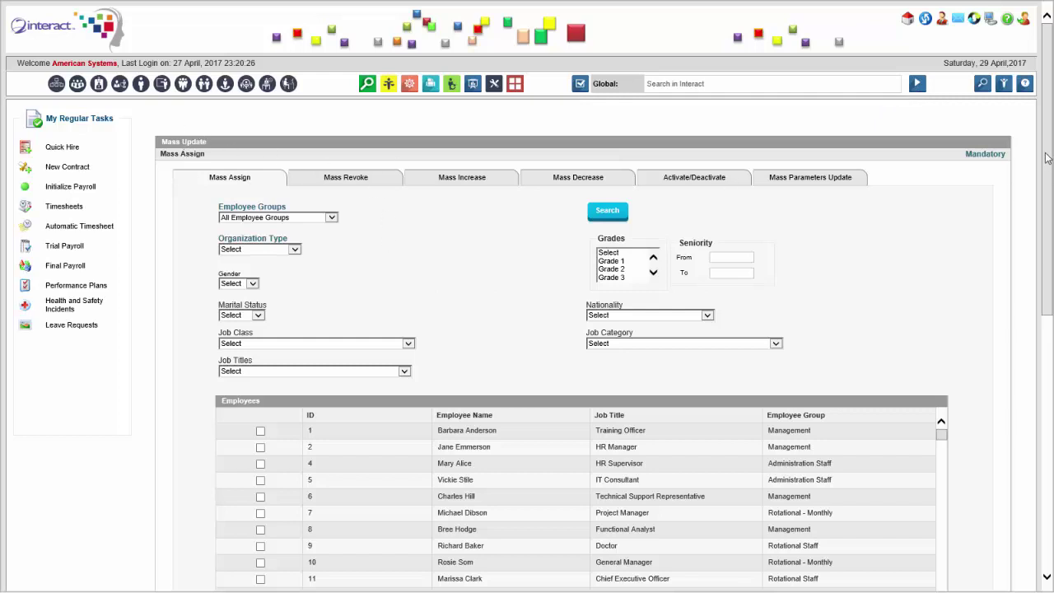
On Mass Assign, choose Family Allowance and set it to Apply to Primary Job Only
{"action": "left_click_drag", "start_coordinate": [1048, 154], "coordinate": [1051, 280]}
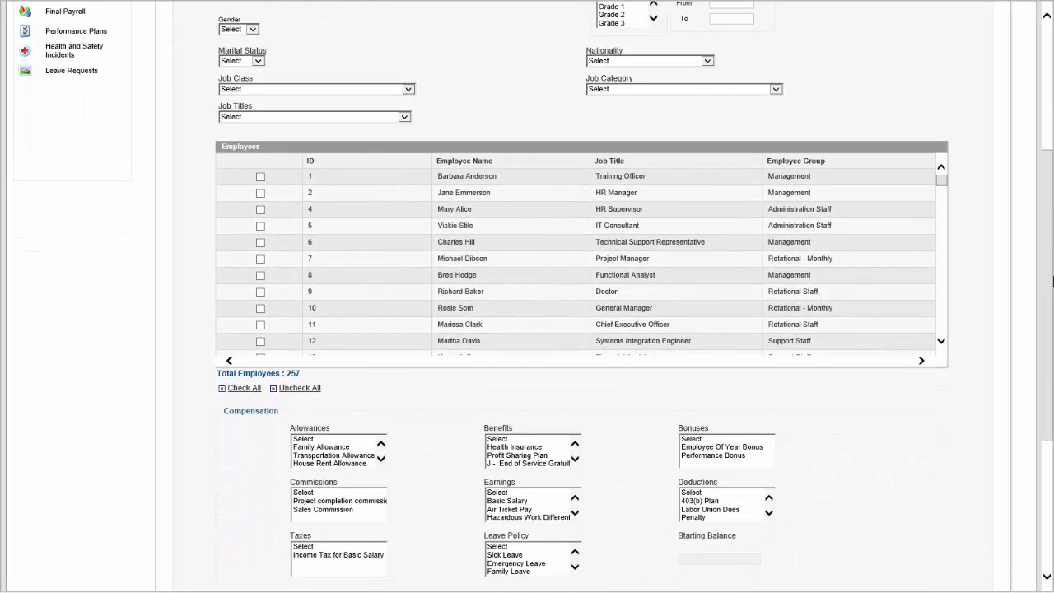
{"action": "left_click", "coordinate": [324, 448]}
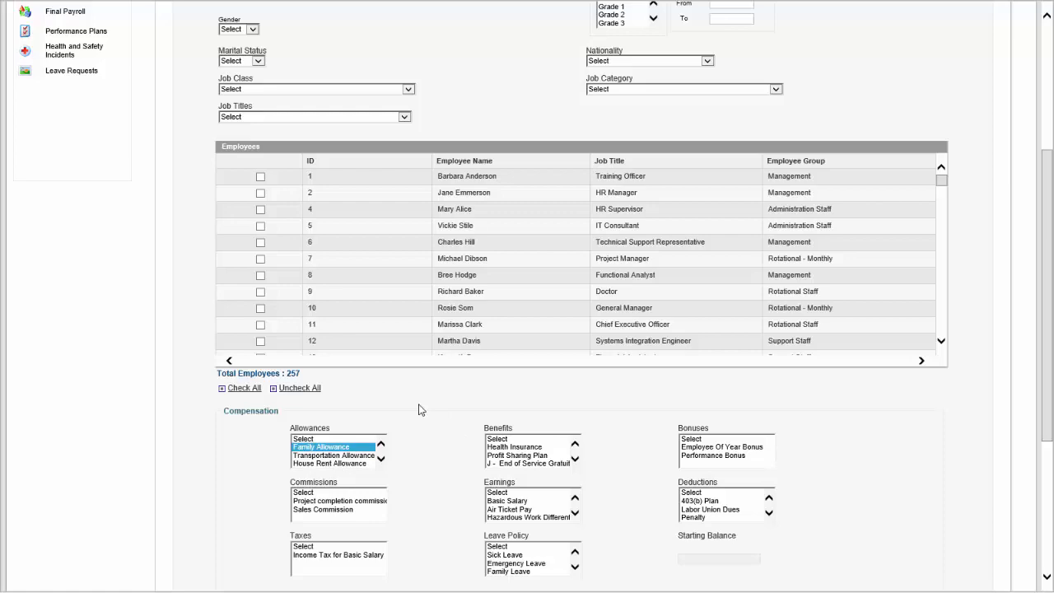
{"action": "scroll", "coordinate": [419, 409], "scroll_direction": "up", "scroll_amount": 3}
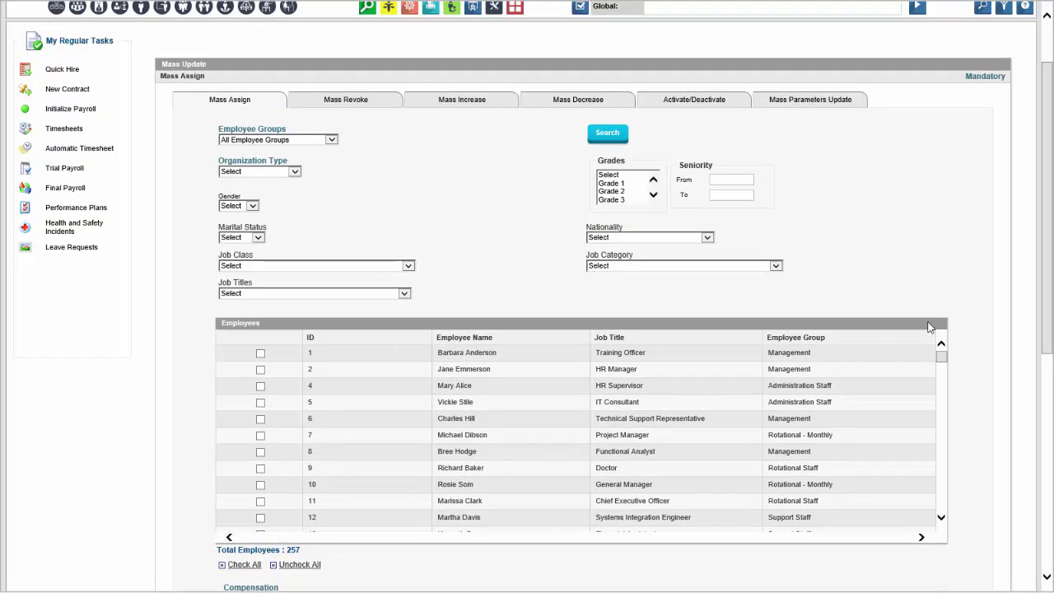
{"action": "scroll", "coordinate": [1045, 156], "scroll_direction": "down", "scroll_amount": 5}
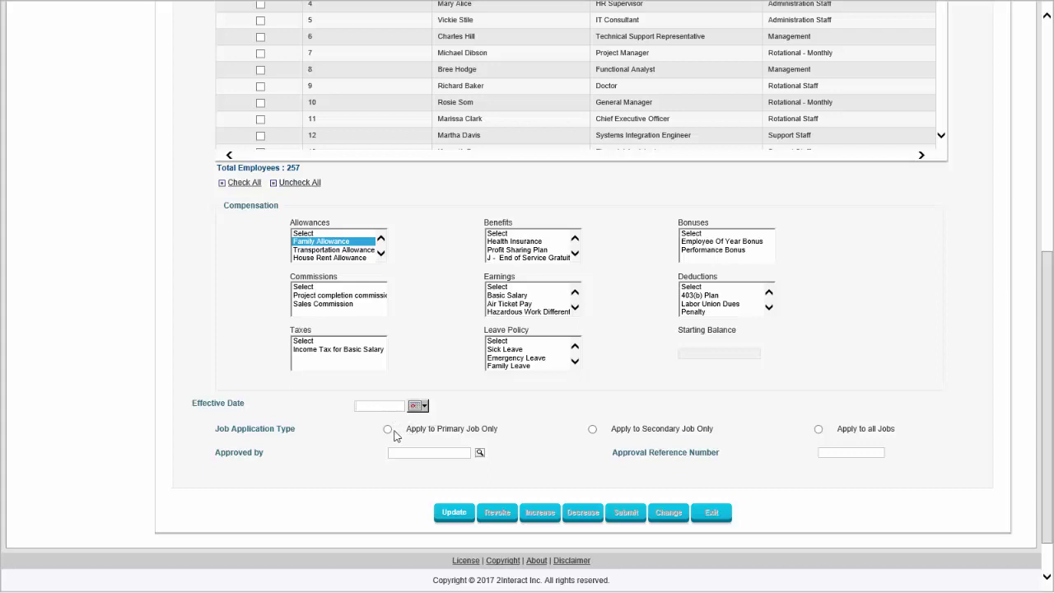
{"action": "left_click", "coordinate": [388, 429]}
{"action": "scroll", "coordinate": [735, 414], "scroll_direction": "up", "scroll_amount": 1}
{"action": "scroll", "coordinate": [735, 414], "scroll_direction": "up", "scroll_amount": 5}
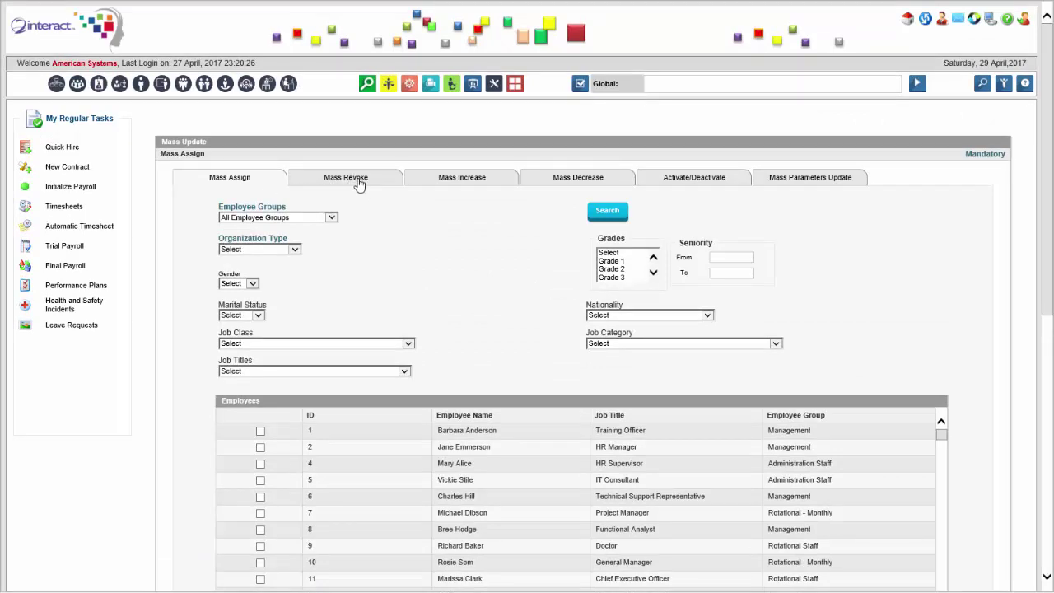
Switch to the Mass Decrease tab and review its filters, employee list and compensation fields
{"action": "left_click", "coordinate": [563, 184]}
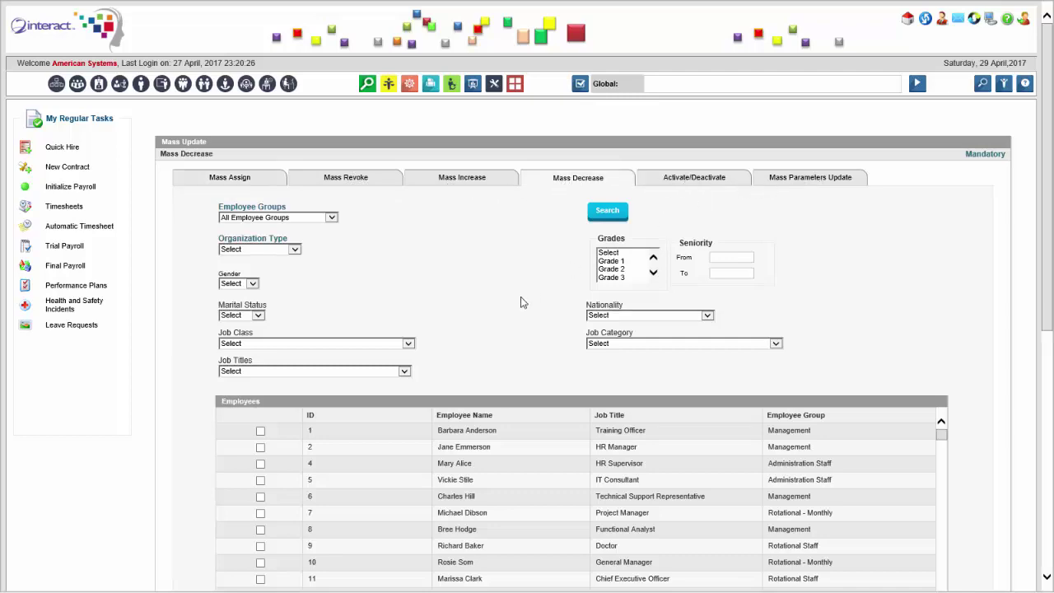
{"action": "scroll", "coordinate": [522, 299], "scroll_direction": "down", "scroll_amount": 6}
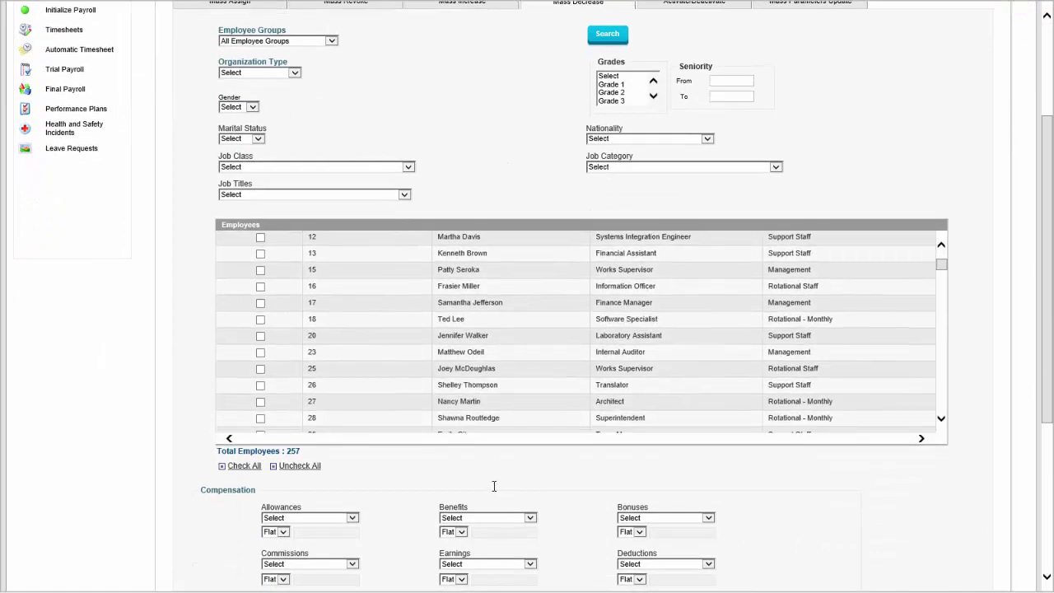
{"action": "scroll", "coordinate": [494, 486], "scroll_direction": "down", "scroll_amount": 2}
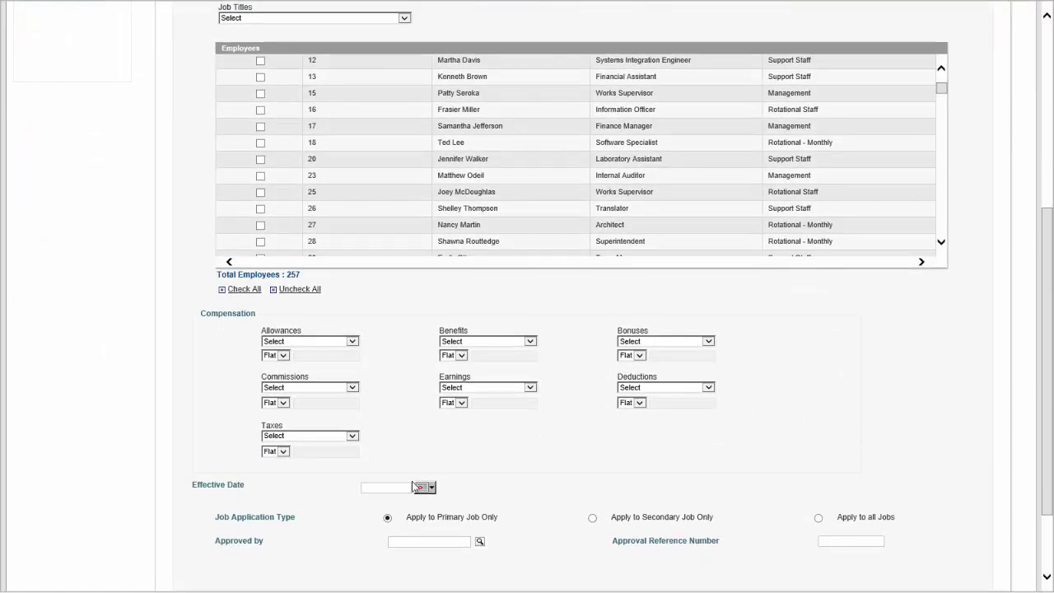
{"action": "scroll", "coordinate": [366, 324], "scroll_direction": "up", "scroll_amount": 8}
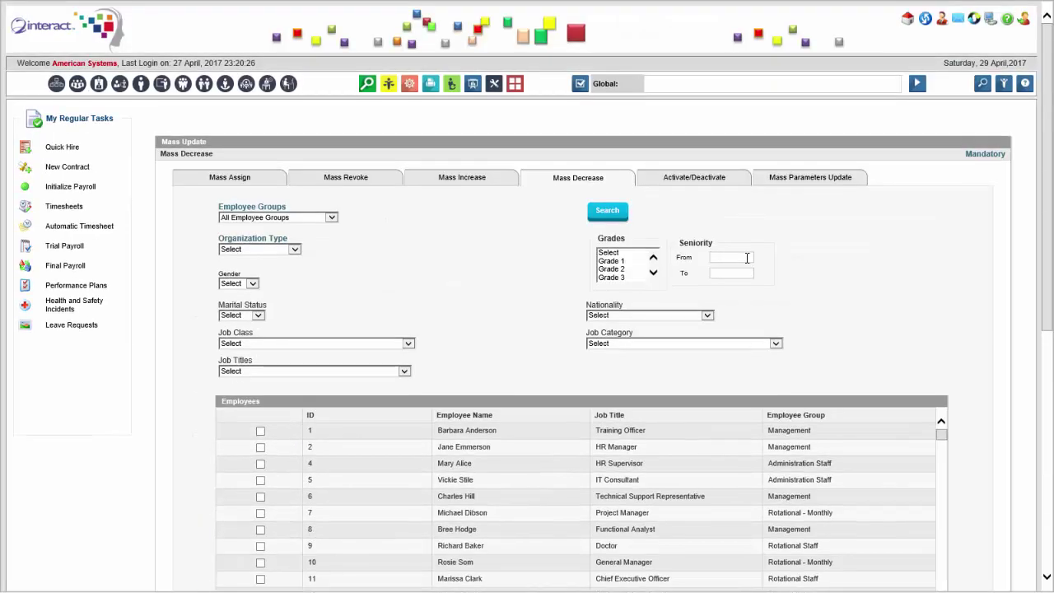
Search 'basic sala' globally and open the Basic Salary Update activity
{"action": "left_click", "coordinate": [741, 89]}
{"action": "type", "text": "basic sala"}
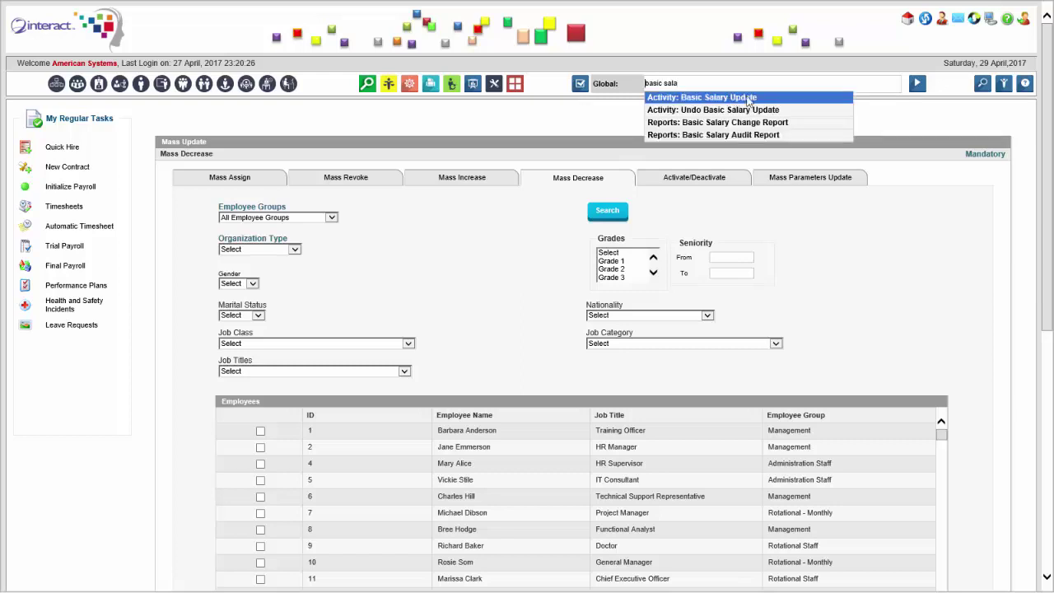
{"action": "left_click", "coordinate": [738, 99]}
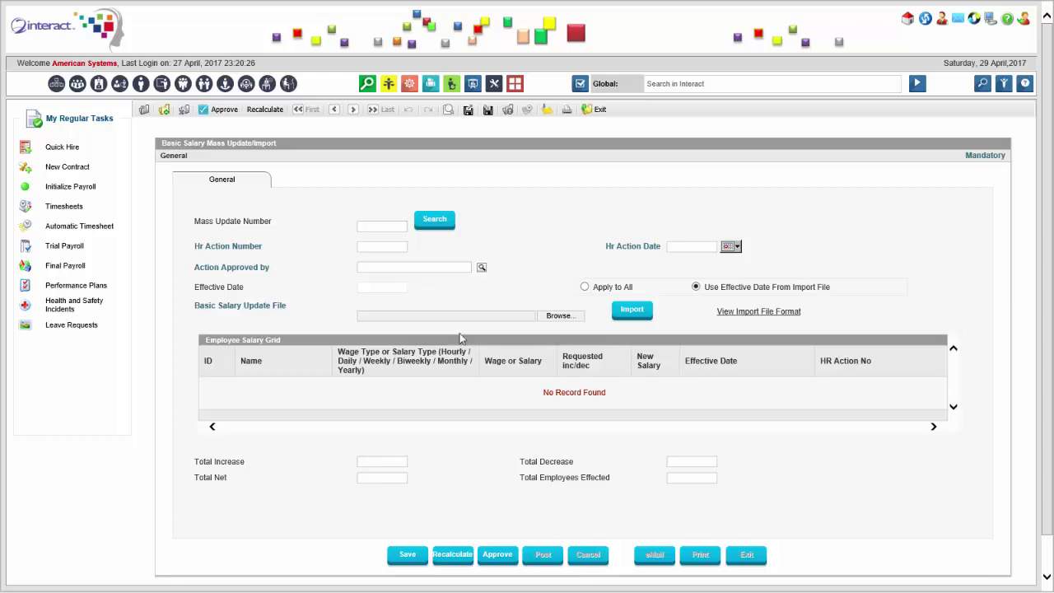
Replace the global search query 'compensation cha' with 'hr action'
{"action": "left_click", "coordinate": [670, 83]}
{"action": "type", "text": "compensation cha"}
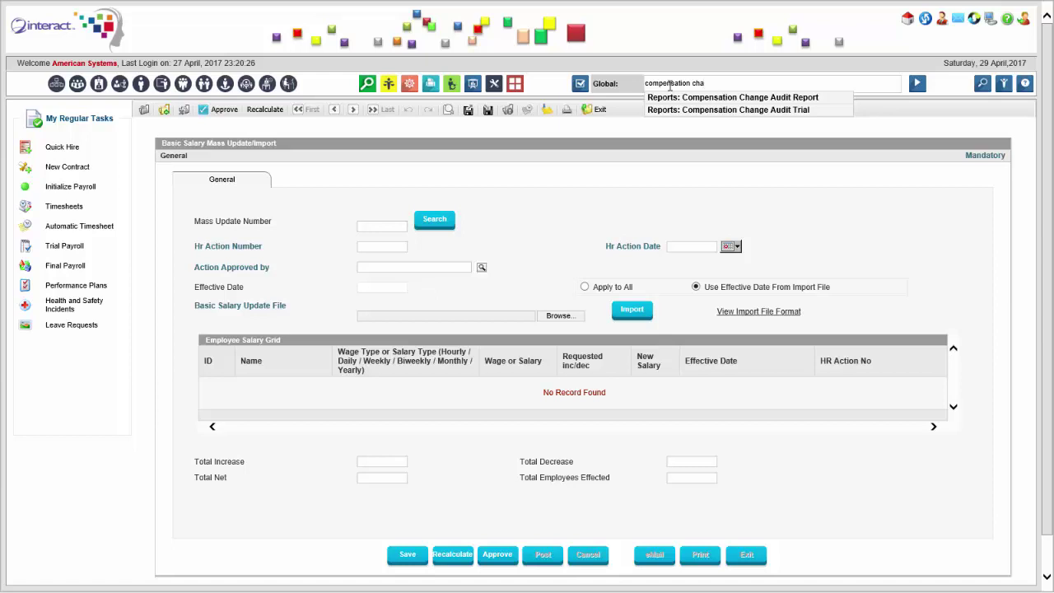
{"action": "key", "text": "BackSpace"}
{"action": "key", "text": "BackSpace"}
{"action": "key", "text": "BackSpace"}
{"action": "key", "text": "BackSpace"}
{"action": "key", "text": "BackSpace"}
{"action": "key", "text": "BackSpace"}
{"action": "key", "text": "BackSpace"}
{"action": "key", "text": "BackSpace"}
{"action": "key", "text": "BackSpace"}
{"action": "key", "text": "BackSpace"}
{"action": "key", "text": "BackSpace"}
{"action": "key", "text": "BackSpace"}
{"action": "key", "text": "BackSpace"}
{"action": "key", "text": "BackSpace"}
{"action": "key", "text": "BackSpace"}
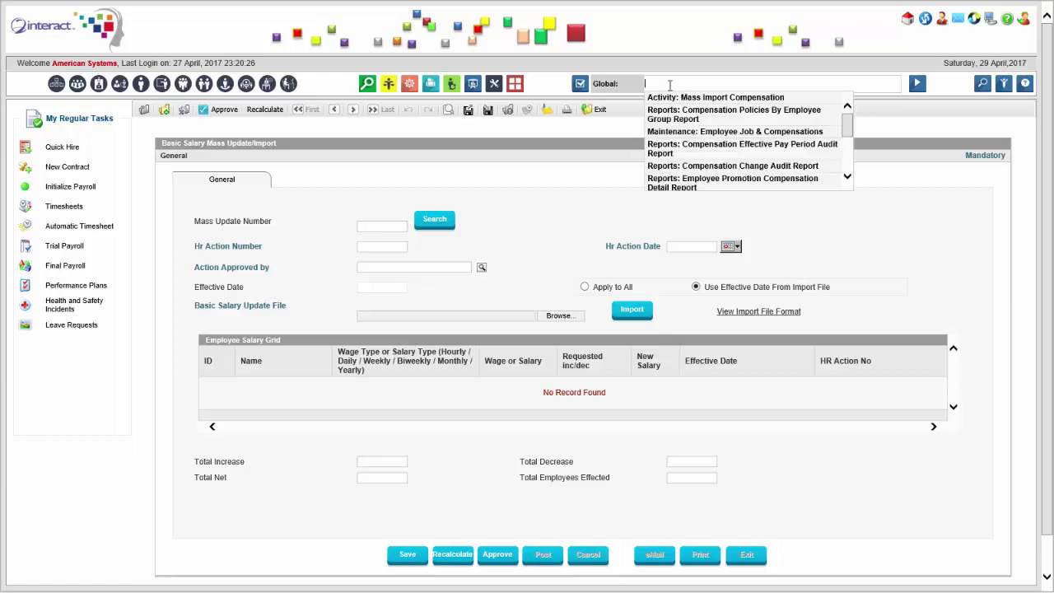
{"action": "type", "text": "hr action"}
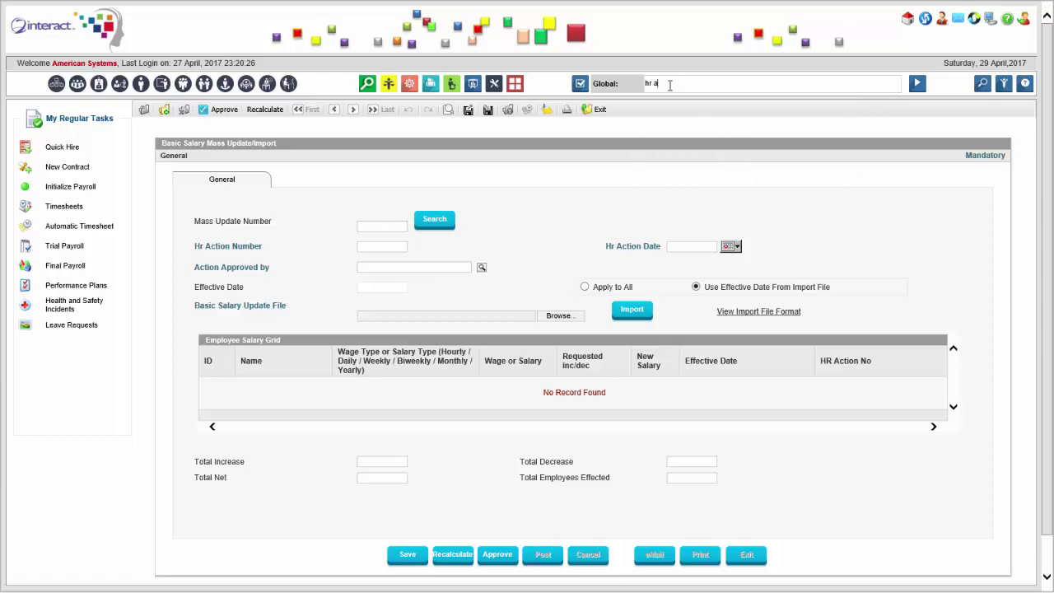